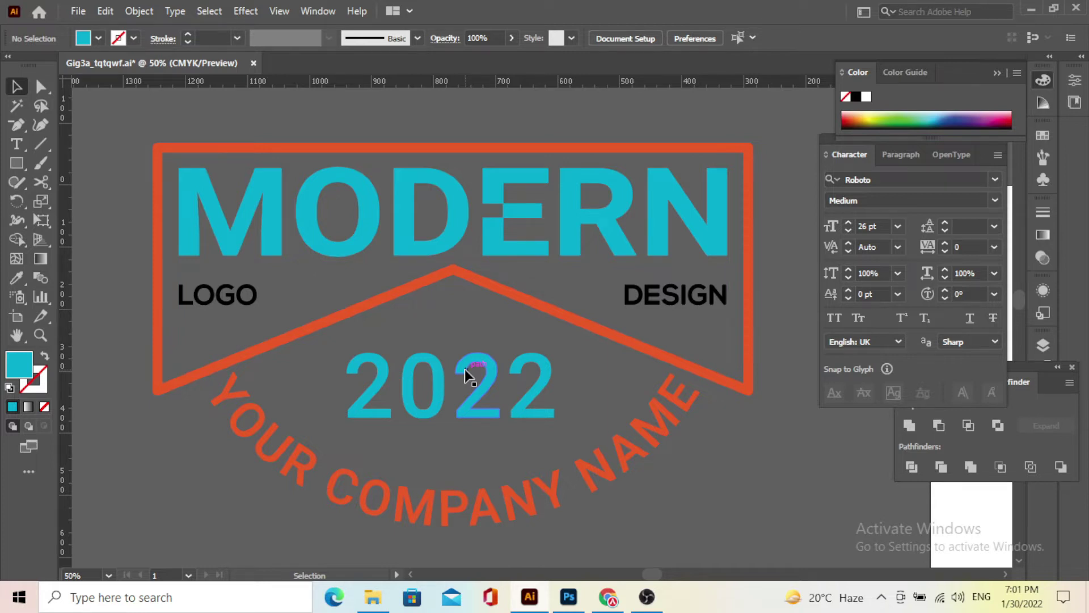
Step: Add a three-line text to the blank artboard reading MODERN, LOGO DESIGN and YOUR COMPANY NAME HERE
{"action": "scroll", "coordinate": [363, 332], "scroll_direction": "down", "scroll_amount": 4}
{"action": "left_click_drag", "start_coordinate": [638, 423], "coordinate": [352, 320]}
{"action": "scroll", "coordinate": [342, 244], "scroll_direction": "up", "scroll_amount": 1}
{"action": "scroll", "coordinate": [277, 316], "scroll_direction": "up", "scroll_amount": 2}
{"action": "scroll", "coordinate": [318, 315], "scroll_direction": "down", "scroll_amount": 2}
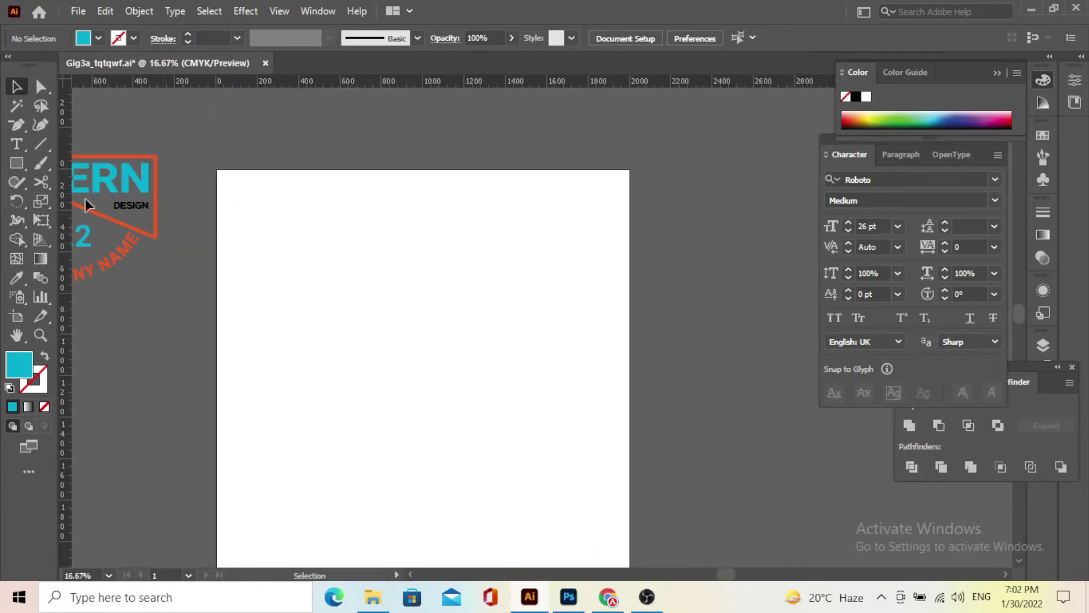
{"action": "left_click", "coordinate": [17, 145]}
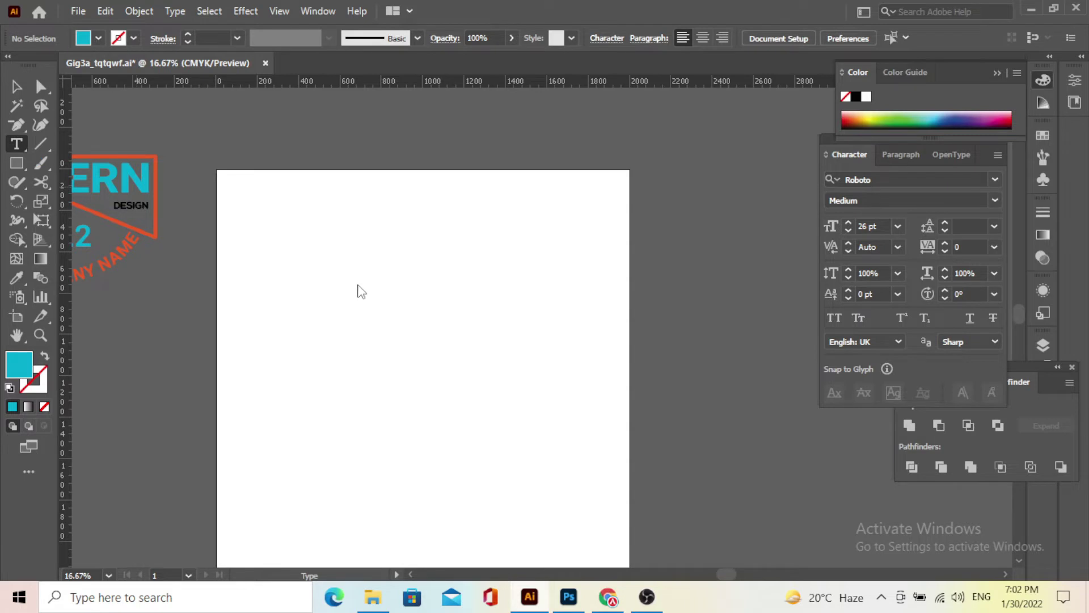
{"action": "scroll", "coordinate": [368, 299], "scroll_direction": "down", "scroll_amount": 1}
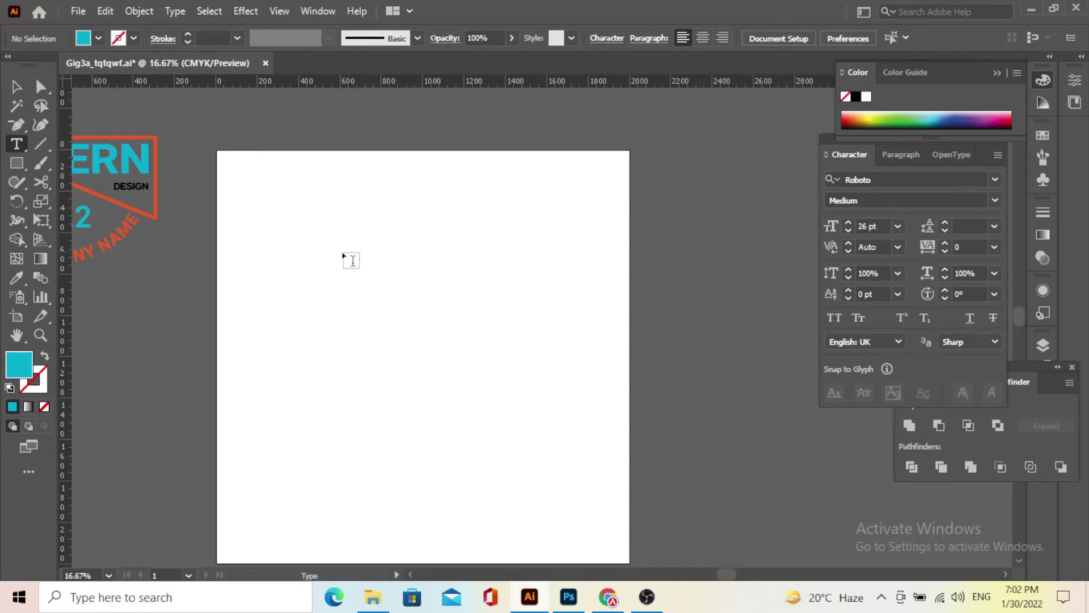
{"action": "left_click", "coordinate": [386, 284]}
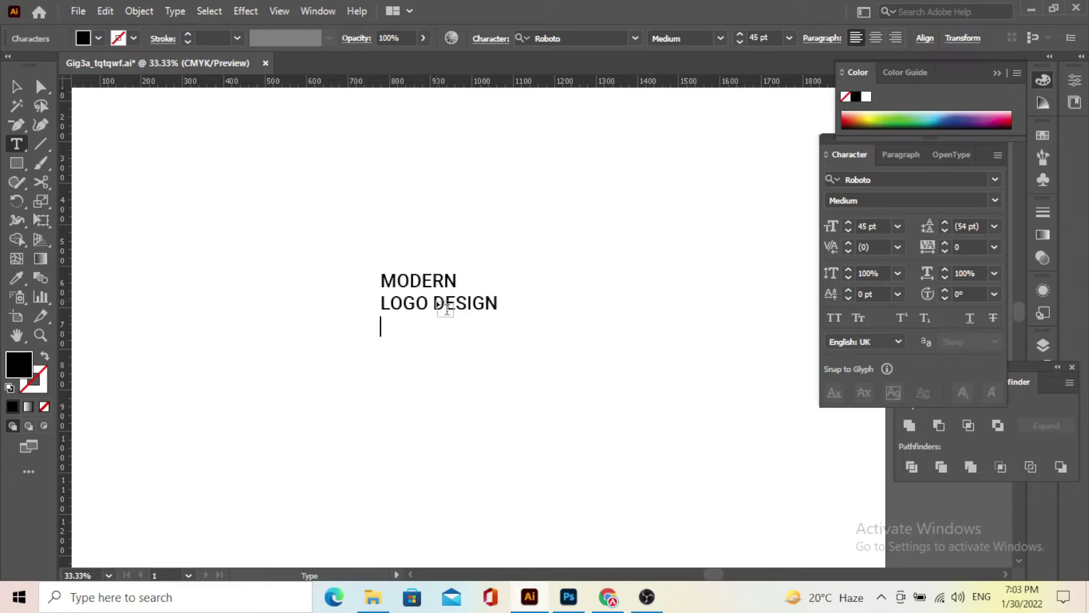
{"action": "type", "text": "COMPAN"}
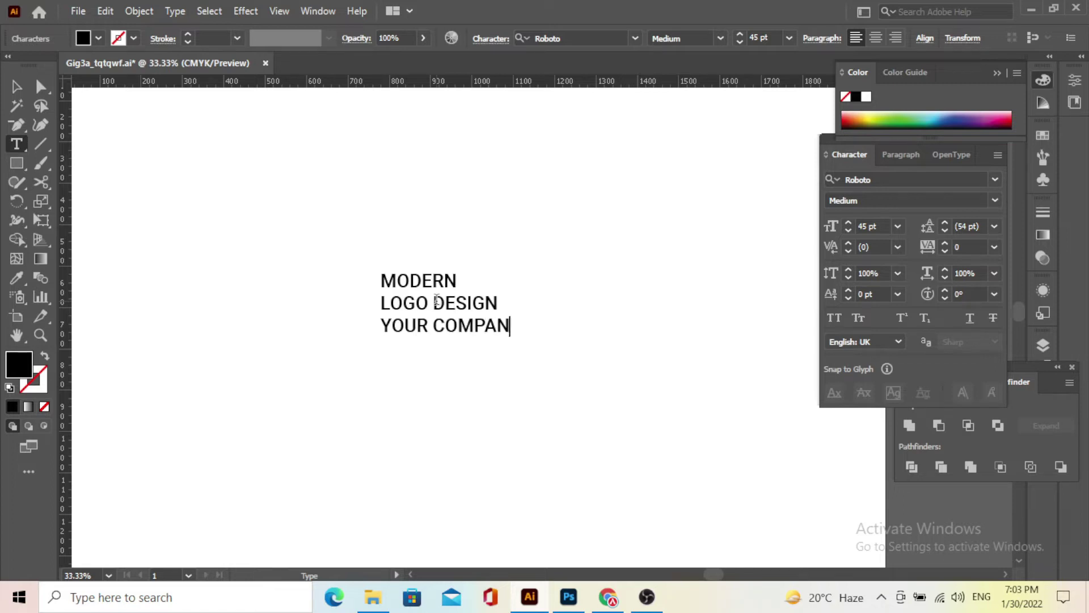
{"action": "type", "text": "Y NAME HERE"}
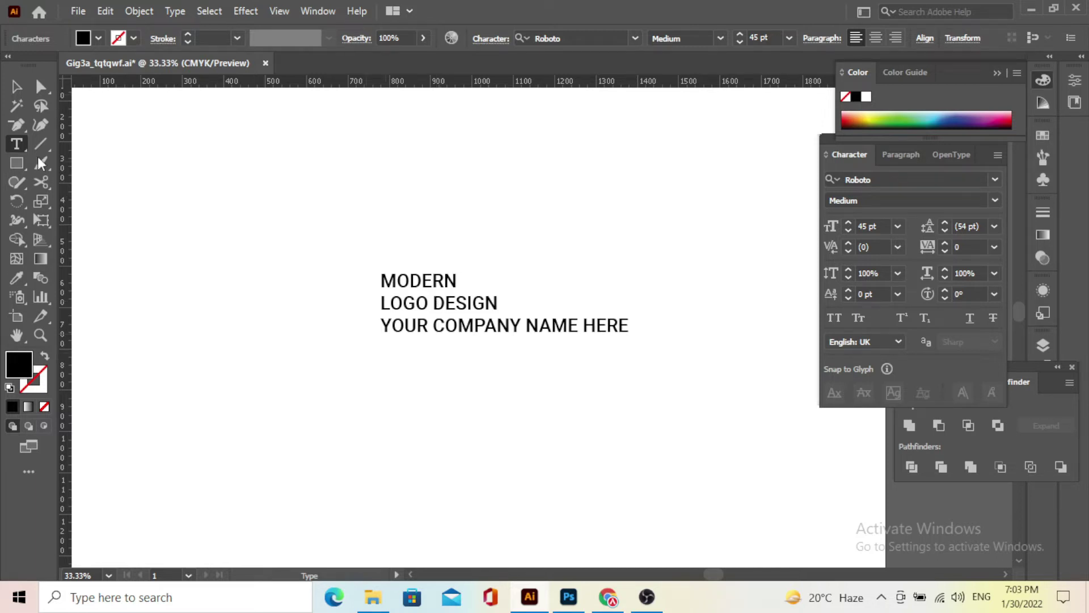
Step: Separate the three lines into individual text objects spaced apart on the artboard
{"action": "left_click", "coordinate": [20, 86]}
{"action": "left_click", "coordinate": [478, 307]}
{"action": "scroll", "coordinate": [479, 307], "scroll_direction": "down", "scroll_amount": 2}
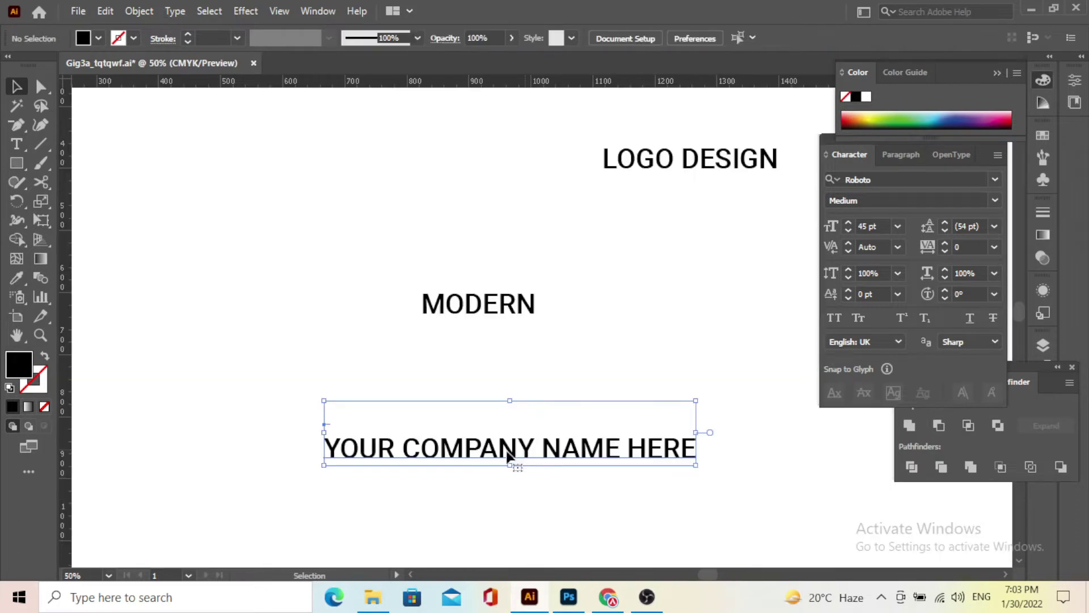
{"action": "key", "text": "ctrl+shift+a"}
{"action": "triple_click", "coordinate": [506, 451]}
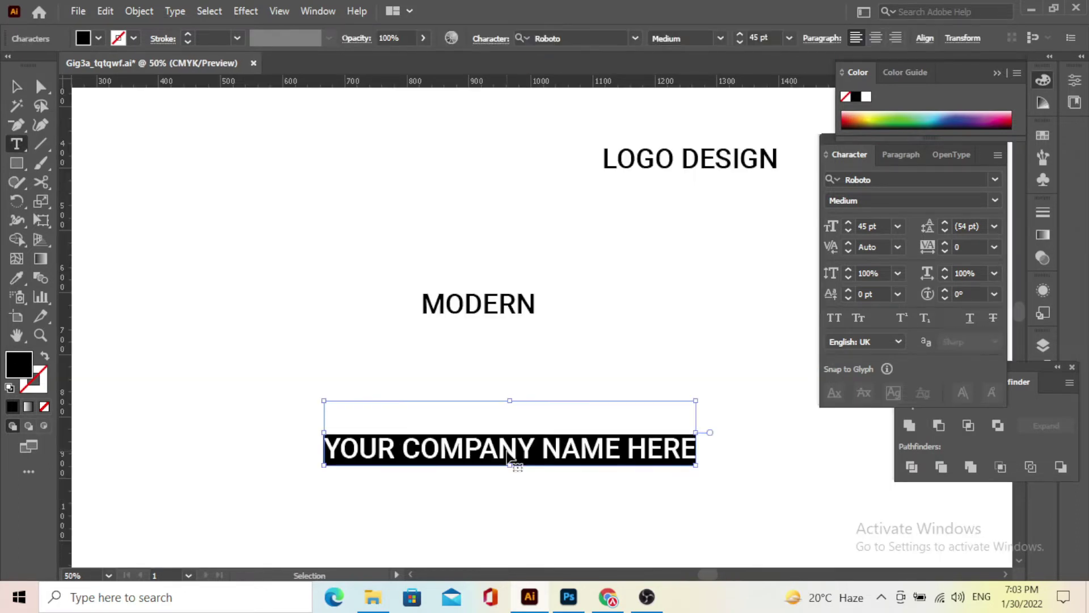
{"action": "key", "text": "BackSpace"}
{"action": "left_click", "coordinate": [17, 86]}
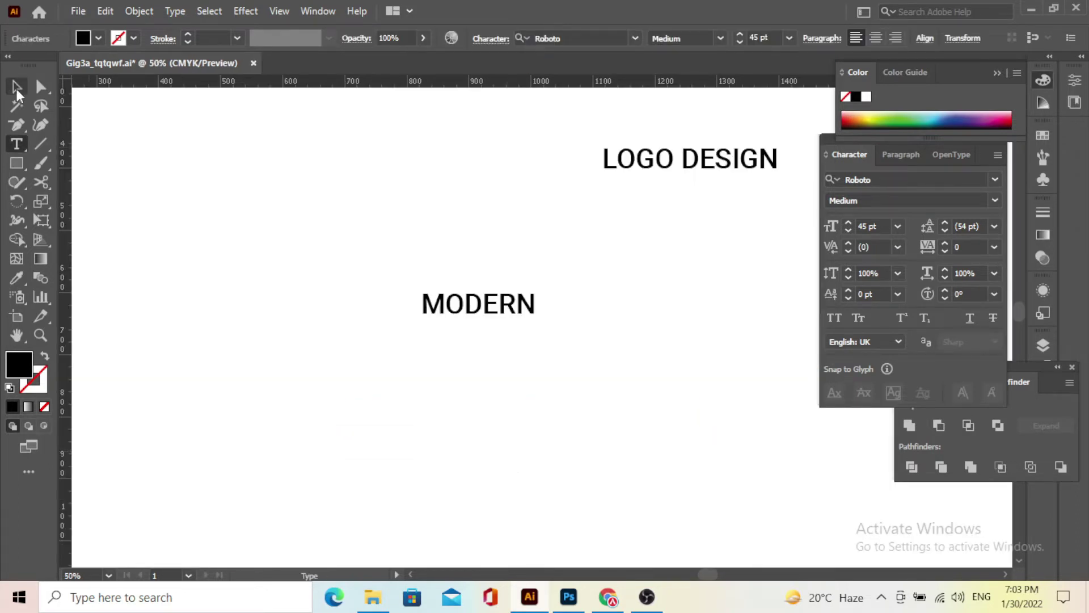
{"action": "left_click", "coordinate": [298, 337]}
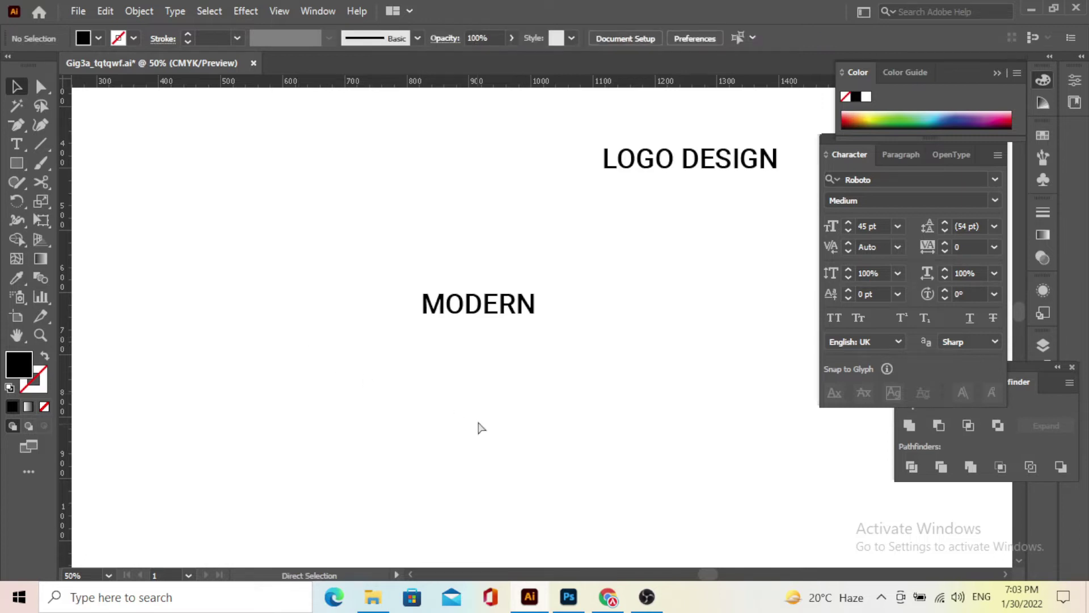
{"action": "key", "text": "ctrl+z"}
{"action": "key", "text": "ctrl+z"}
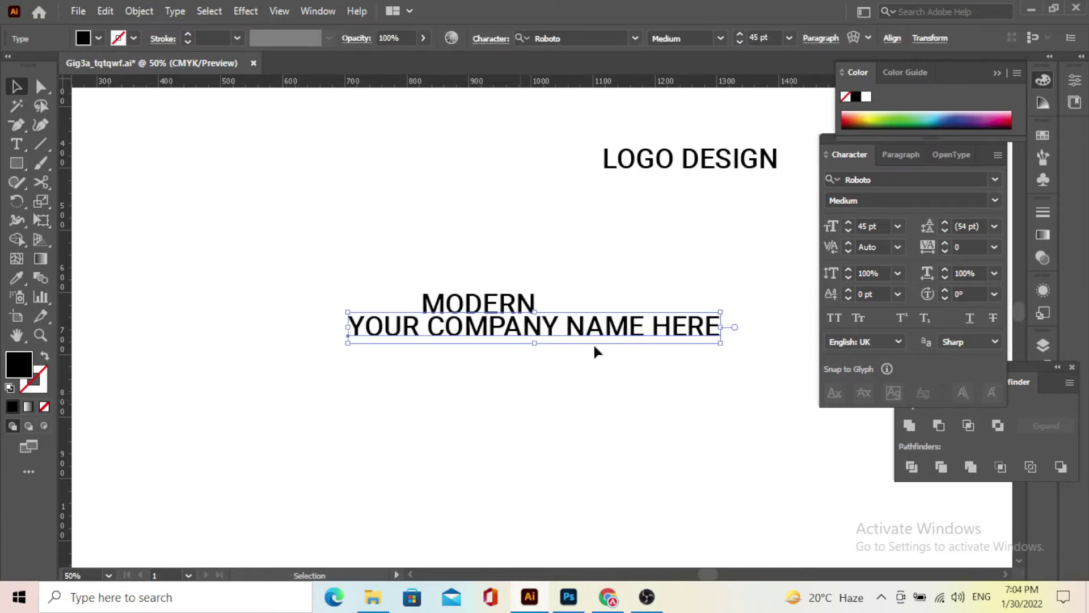
Step: Move YOUR COMPANY NAME HERE slightly below MODERN and enlarge the MODERN text to about 143 pt
{"action": "left_click_drag", "start_coordinate": [596, 330], "coordinate": [627, 352]}
{"action": "left_click", "coordinate": [593, 291]}
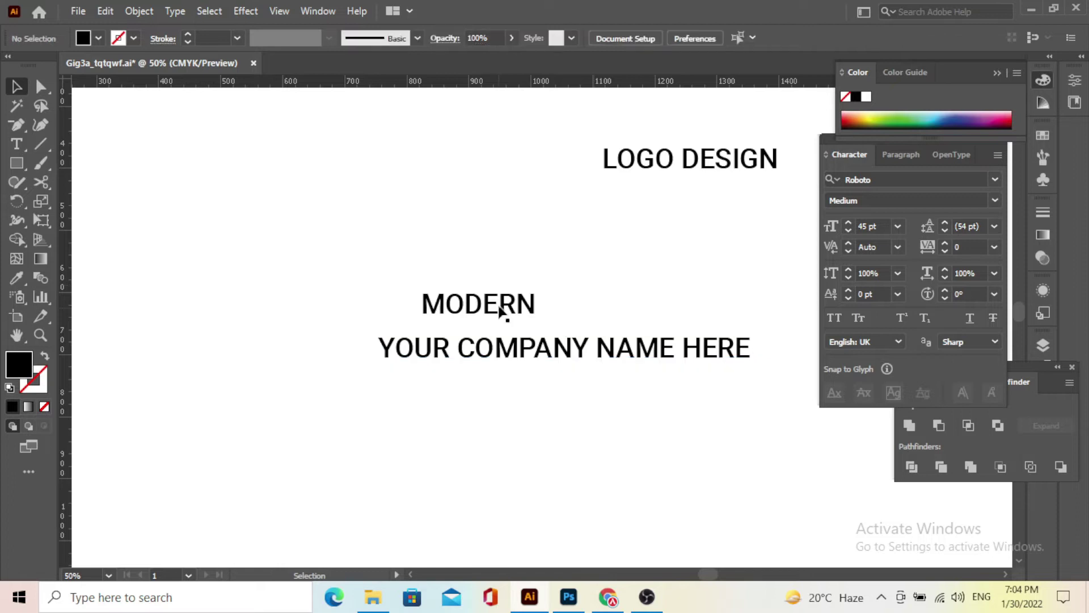
{"action": "left_click", "coordinate": [516, 316]}
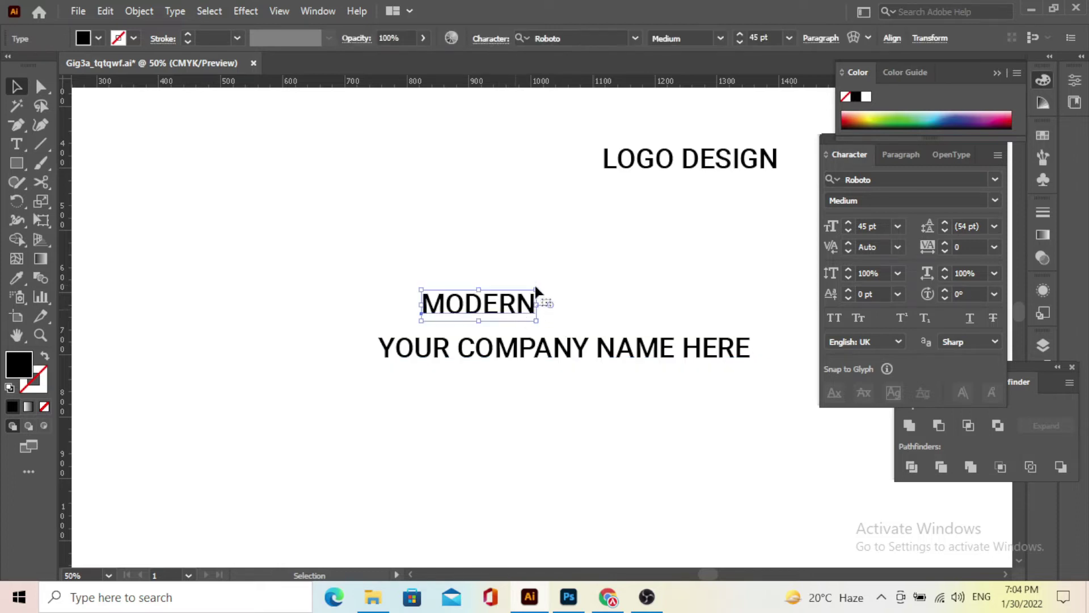
{"action": "left_click_drag", "start_coordinate": [537, 320], "coordinate": [653, 340]}
{"action": "key", "text": "ctrl+1"}
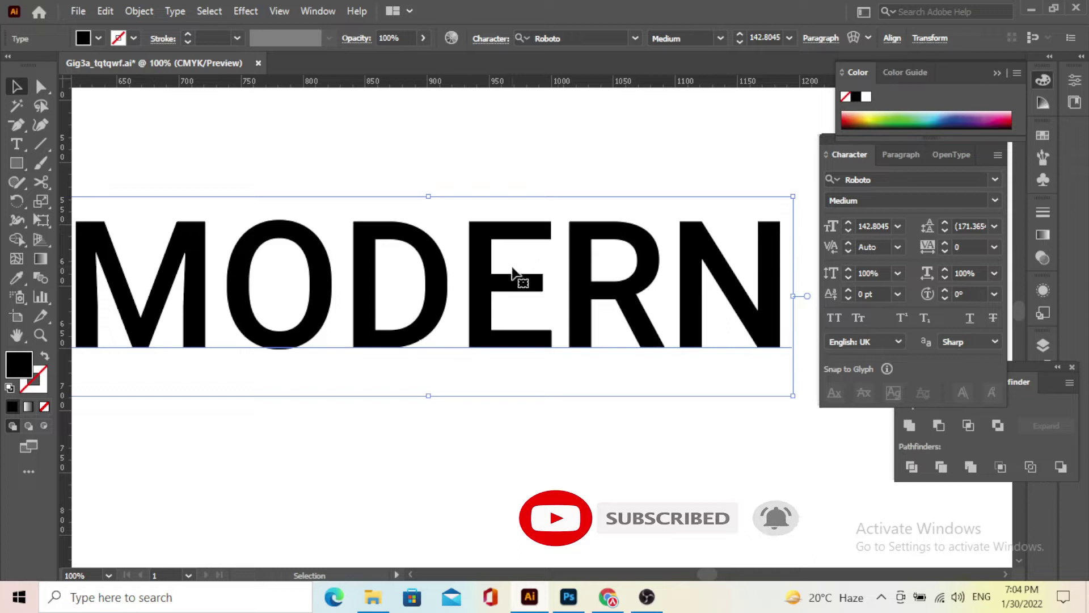
Step: Convert the enlarged MODERN text to outlines
{"action": "right_click", "coordinate": [452, 265]}
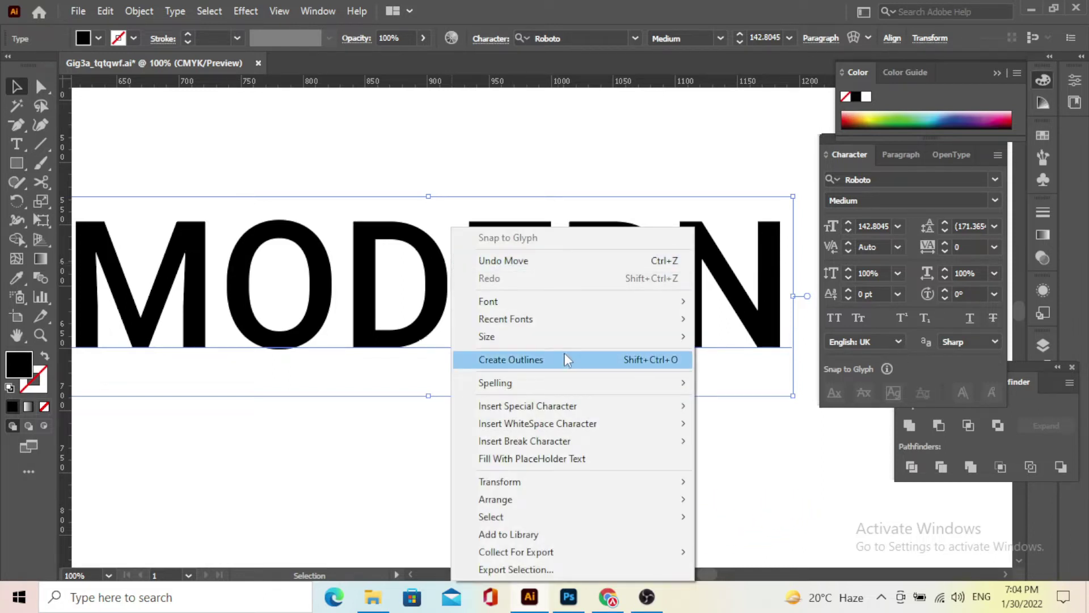
{"action": "left_click", "coordinate": [564, 359]}
{"action": "left_click", "coordinate": [511, 298]}
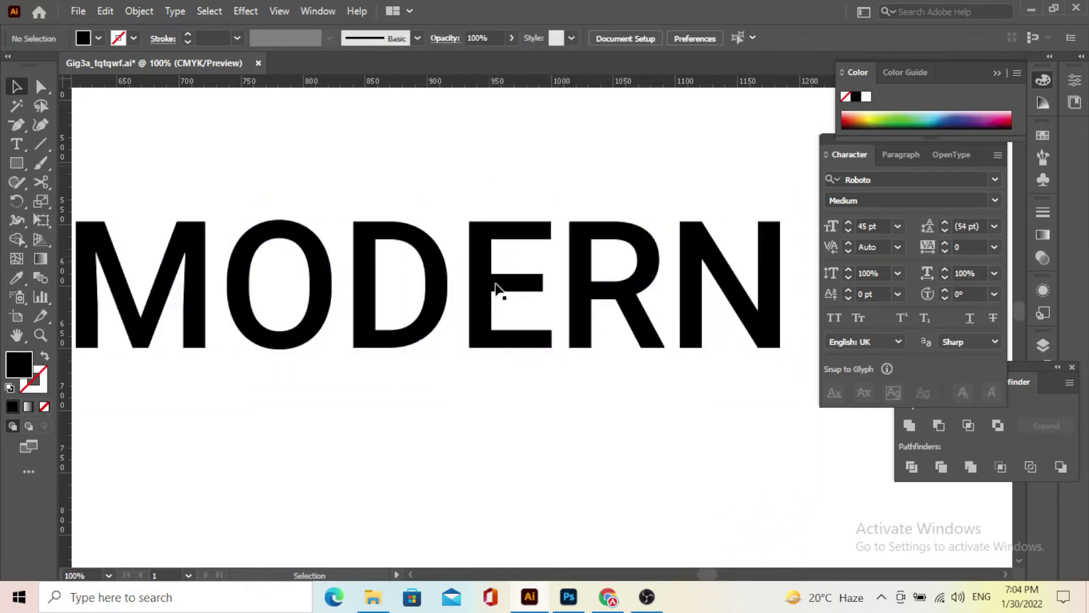
Step: Draw a black rectangle across the stem of the letter E, level with its middle bar and extending past its outer edge
{"action": "scroll", "coordinate": [495, 286], "scroll_direction": "up", "scroll_amount": 2}
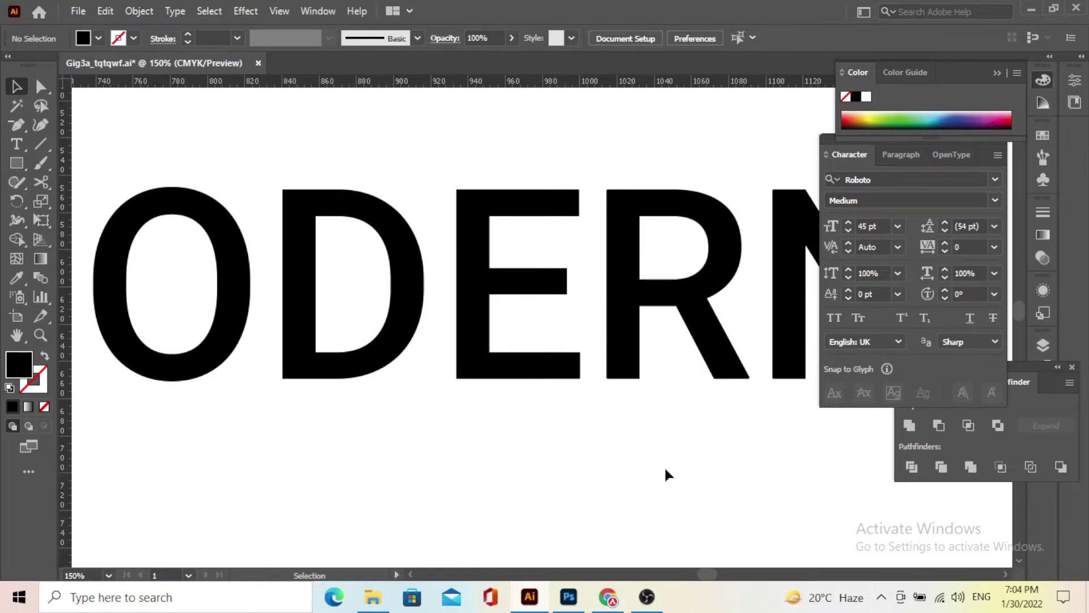
{"action": "scroll", "coordinate": [486, 299], "scroll_direction": "up", "scroll_amount": 2}
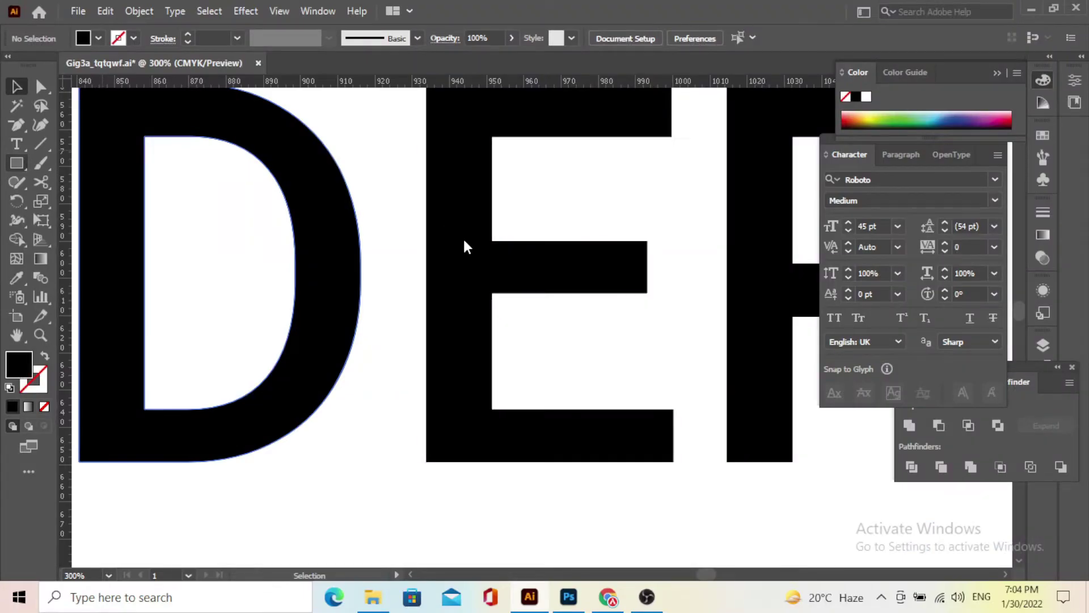
{"action": "scroll", "coordinate": [463, 237], "scroll_direction": "up", "scroll_amount": 2}
{"action": "key", "text": "m"}
{"action": "left_click_drag", "start_coordinate": [360, 257], "coordinate": [554, 370]}
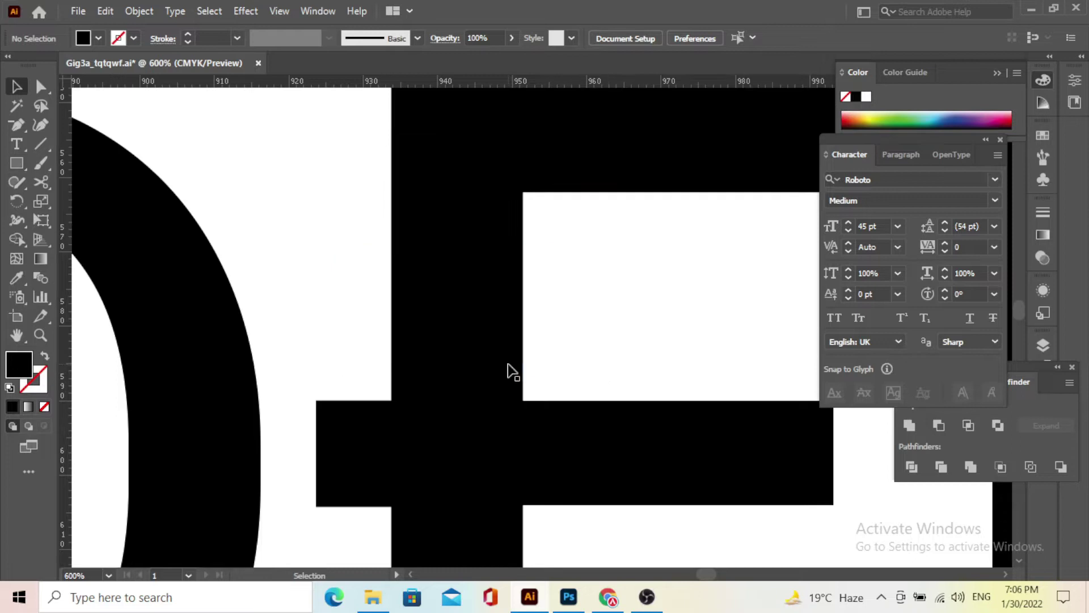
Step: Stretch the rectangle's inner side to the point where the E's stem meets its middle bar
{"action": "key", "text": "ctrl+minus"}
{"action": "key", "text": "ctrl+minus"}
{"action": "left_click", "coordinate": [480, 302]}
{"action": "scroll", "coordinate": [480, 302], "scroll_direction": "up", "scroll_amount": 3}
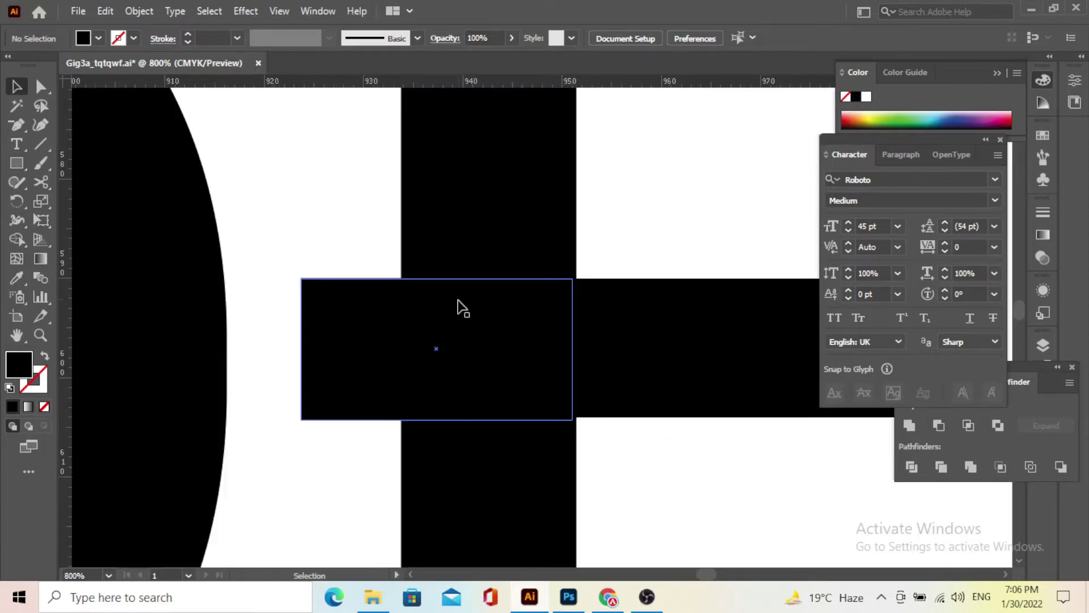
{"action": "key", "text": "v"}
{"action": "scroll", "coordinate": [605, 318], "scroll_direction": "up", "scroll_amount": 2}
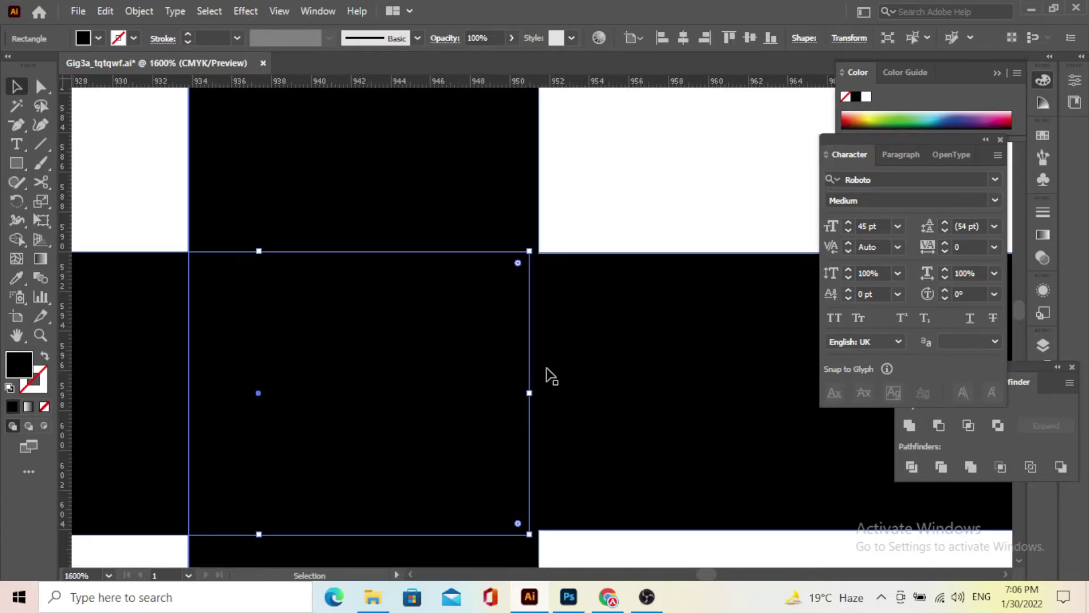
{"action": "left_click_drag", "start_coordinate": [529, 392], "coordinate": [540, 394]}
Step: Fine-tune the rectangle's upper inner corner to meet the corner between the E's stem and the upper edge of its middle bar
{"action": "scroll", "coordinate": [544, 255], "scroll_direction": "up", "scroll_amount": 3}
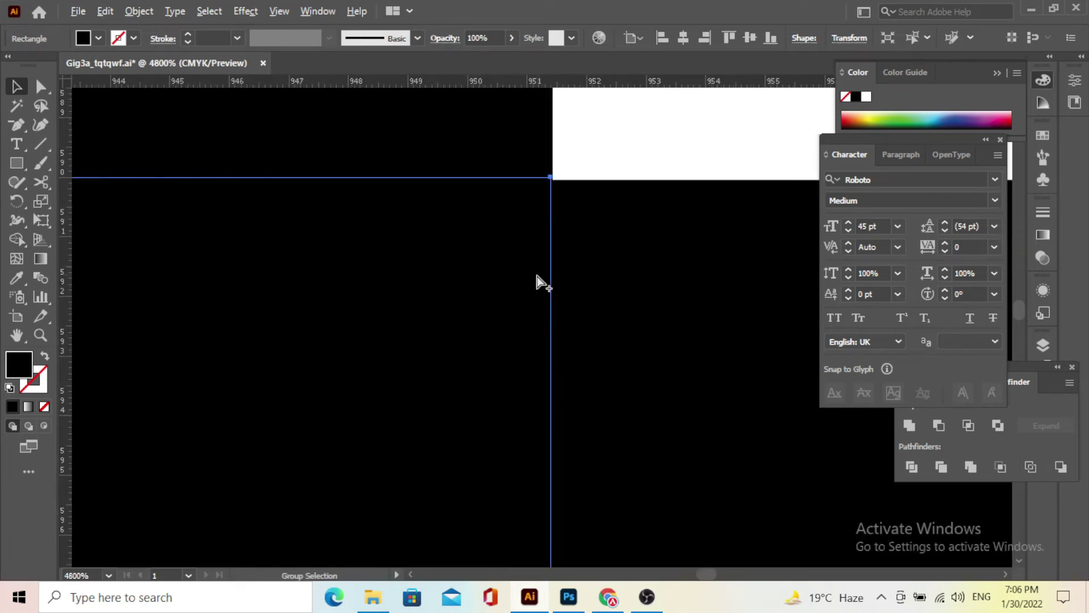
{"action": "scroll", "coordinate": [567, 187], "scroll_direction": "up", "scroll_amount": 2}
{"action": "scroll", "coordinate": [561, 256], "scroll_direction": "up", "scroll_amount": 3}
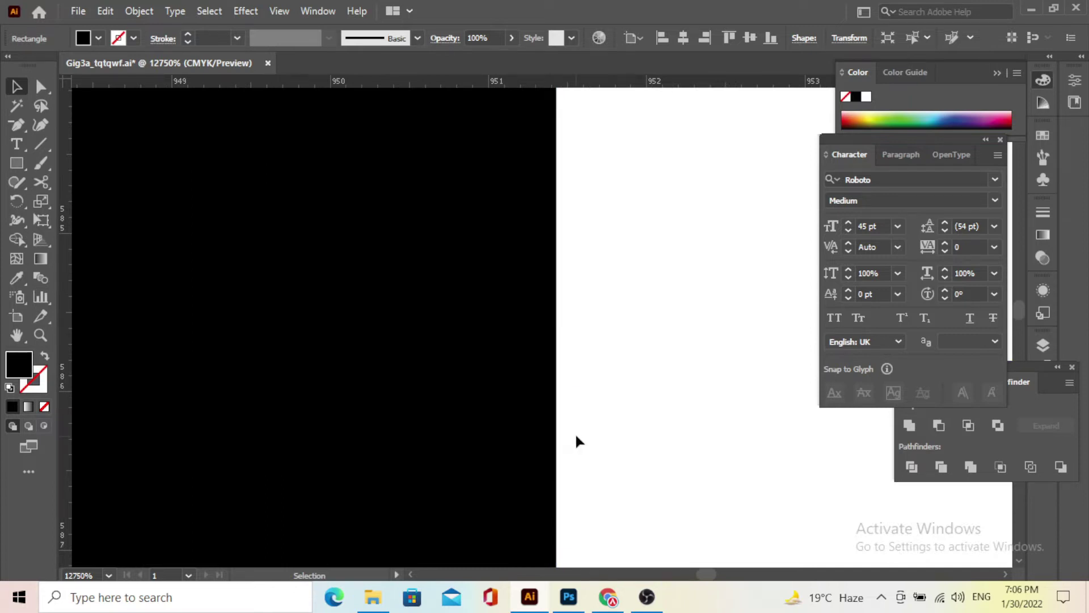
{"action": "scroll", "coordinate": [576, 282], "scroll_direction": "right", "scroll_amount": 1}
{"action": "scroll", "coordinate": [576, 195], "scroll_direction": "down", "scroll_amount": 1}
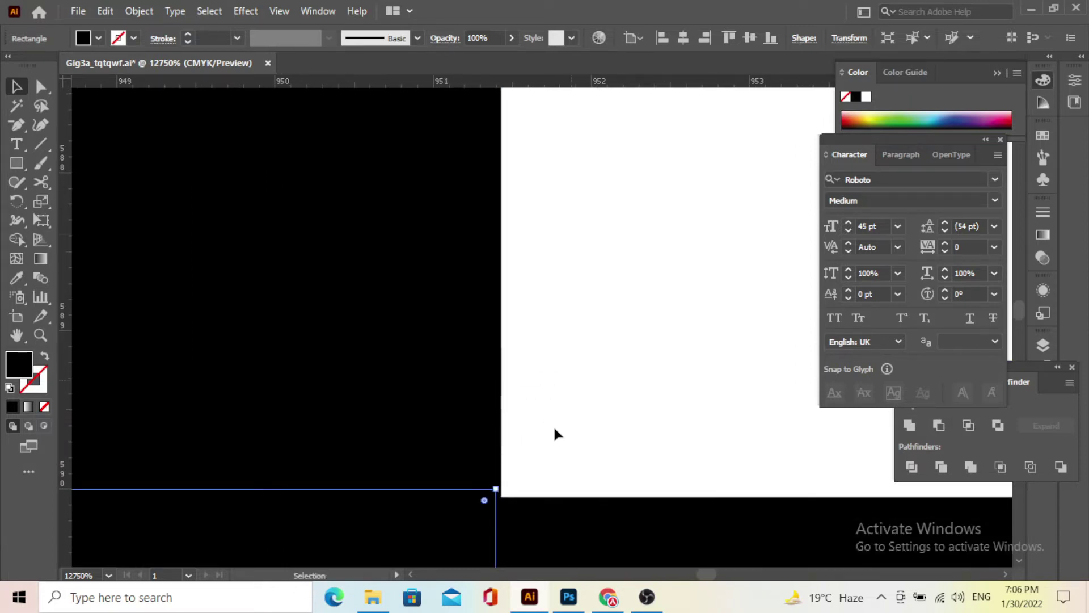
{"action": "scroll", "coordinate": [544, 440], "scroll_direction": "down", "scroll_amount": 1}
{"action": "left_click_drag", "start_coordinate": [498, 175], "coordinate": [501, 181]}
{"action": "scroll", "coordinate": [612, 284], "scroll_direction": "down", "scroll_amount": 4}
{"action": "scroll", "coordinate": [621, 288], "scroll_direction": "down", "scroll_amount": 3}
{"action": "left_click", "coordinate": [383, 181]}
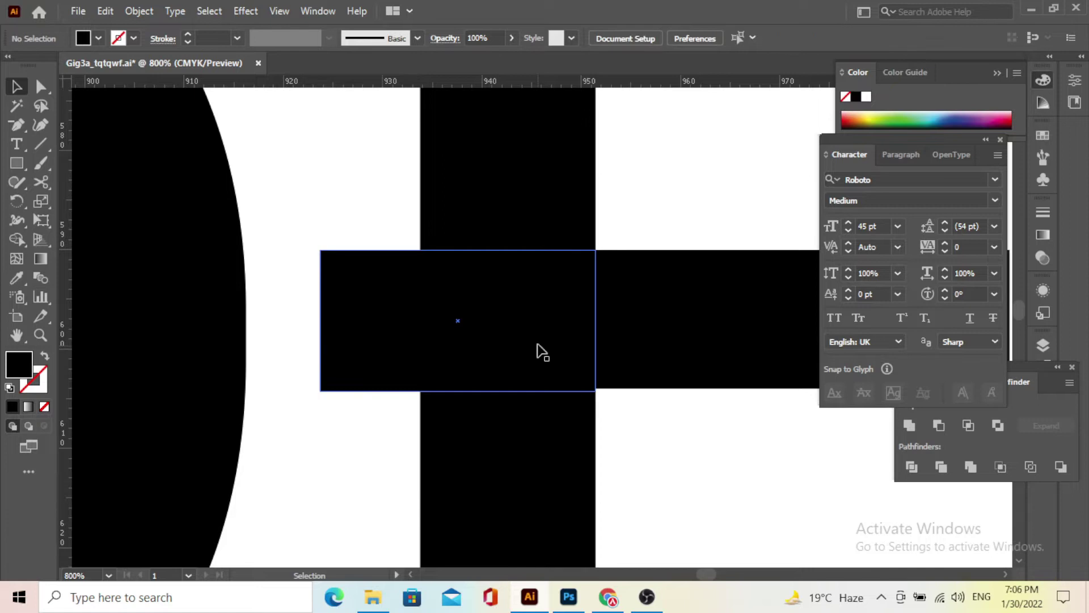
Step: Select the letters with the rectangle and use Shape Builder to remove the rectangle and the overlapped stem section of the E
{"action": "scroll", "coordinate": [561, 445], "scroll_direction": "down", "scroll_amount": 6}
{"action": "left_click_drag", "start_coordinate": [499, 287], "coordinate": [612, 491]}
{"action": "scroll", "coordinate": [570, 331], "scroll_direction": "up", "scroll_amount": 2}
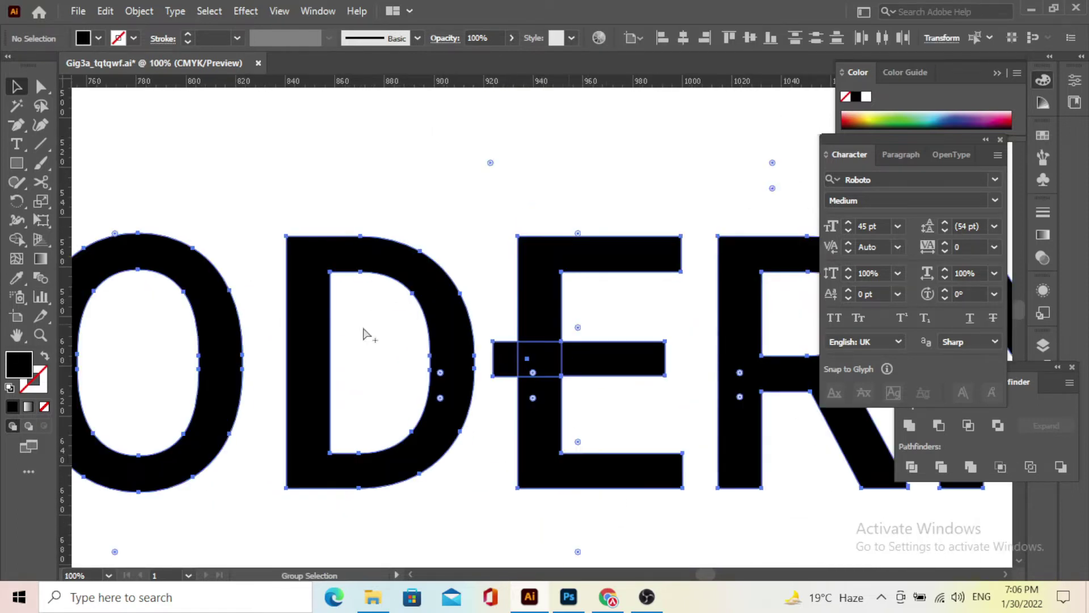
{"action": "left_click", "coordinate": [22, 243]}
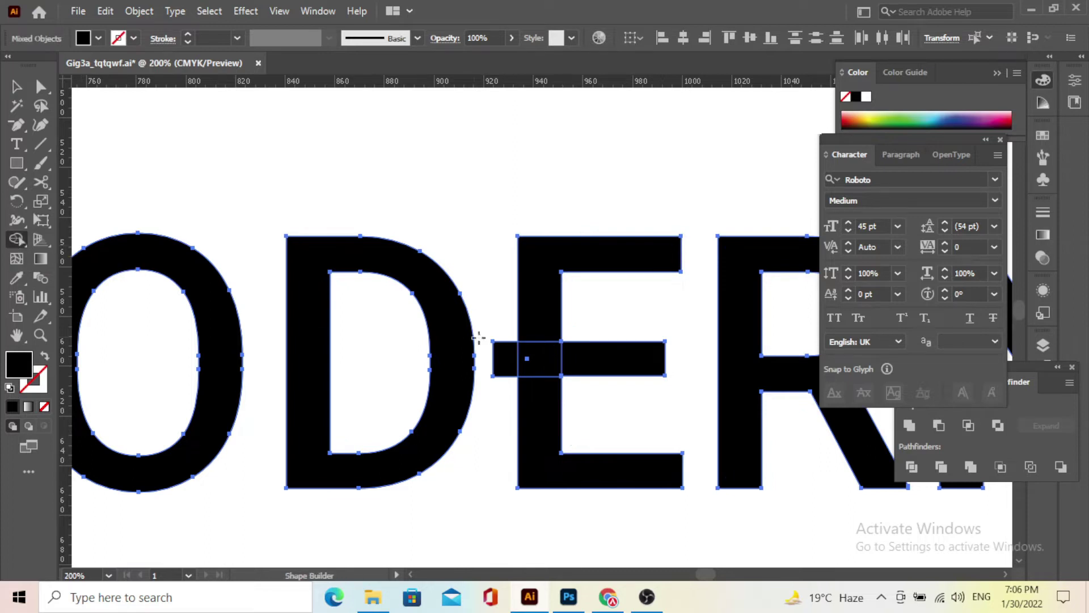
{"action": "left_click_drag", "start_coordinate": [506, 360], "coordinate": [554, 364]}
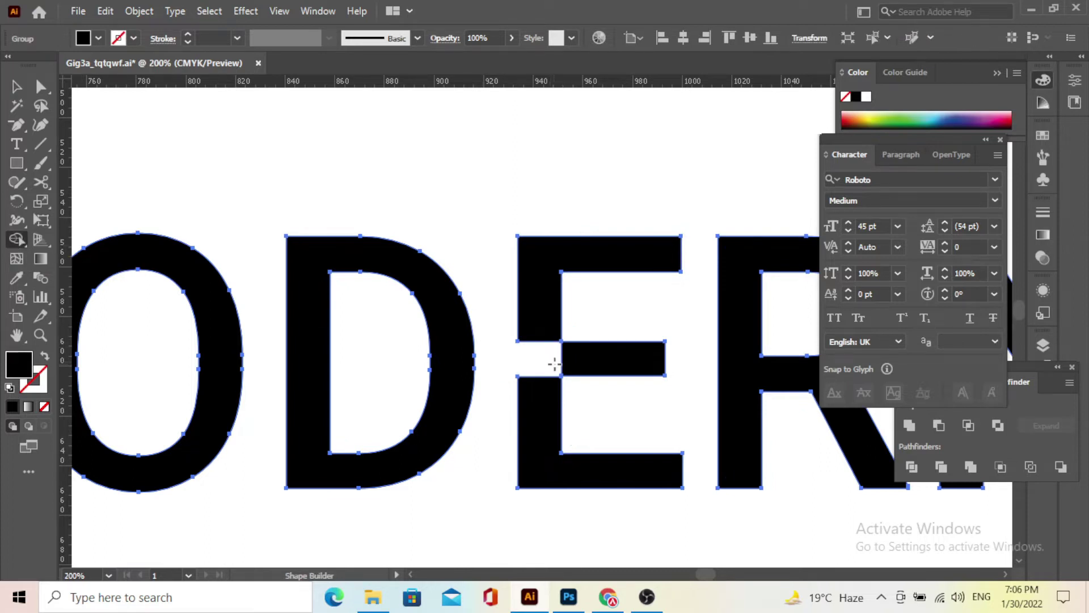
{"action": "left_click", "coordinate": [17, 86]}
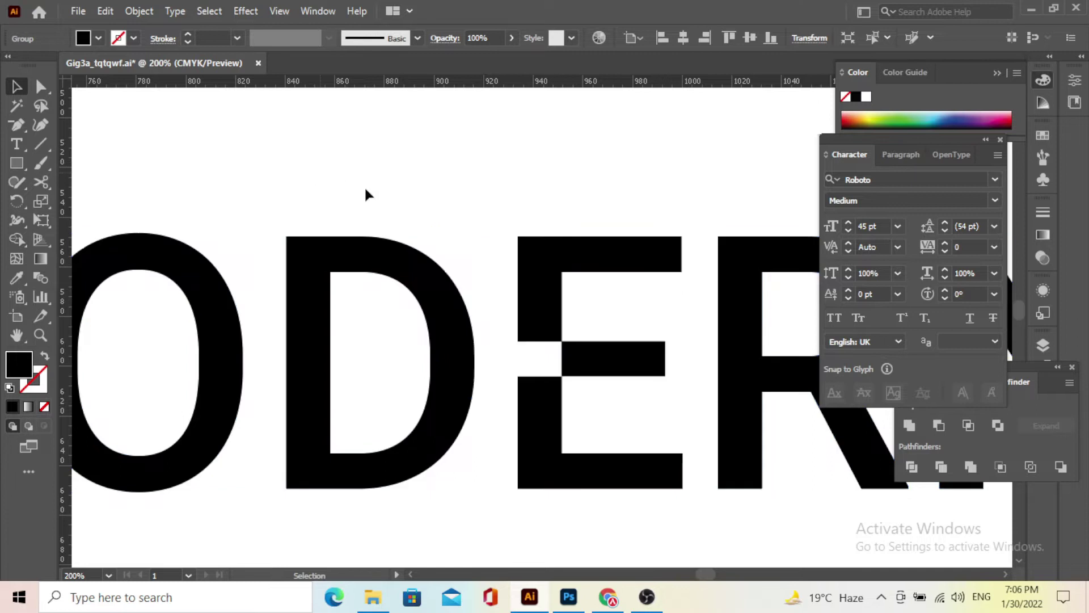
{"action": "left_click", "coordinate": [338, 182]}
Step: Move the MODERN lettering up and to the left, beside and slightly below LOGO DESIGN
{"action": "scroll", "coordinate": [610, 361], "scroll_direction": "down", "scroll_amount": 4}
{"action": "left_click", "coordinate": [612, 358]}
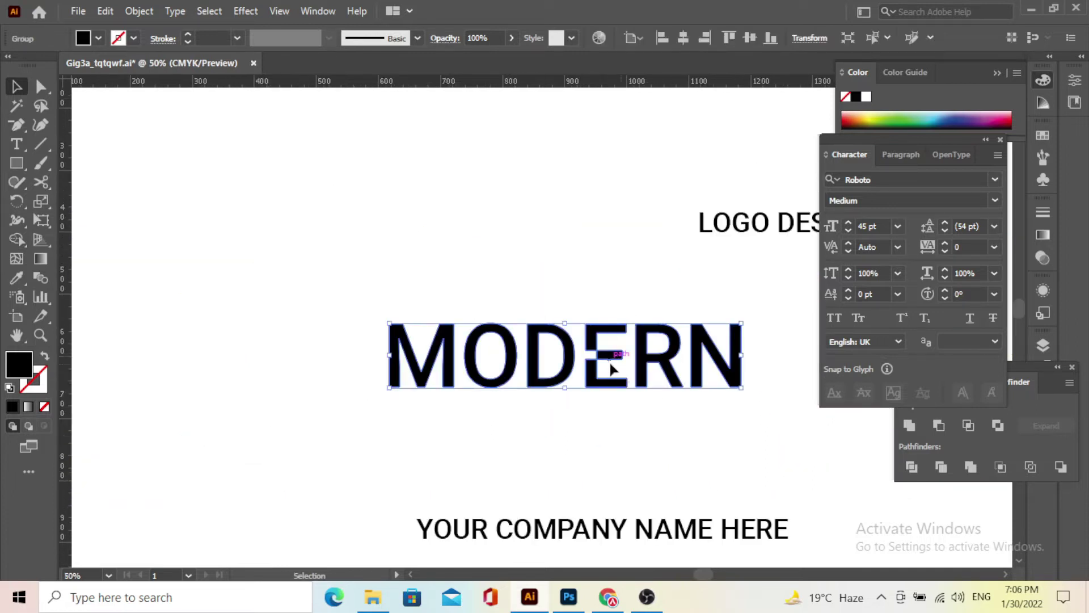
{"action": "left_click", "coordinate": [481, 282]}
{"action": "scroll", "coordinate": [443, 284], "scroll_direction": "right", "scroll_amount": 3}
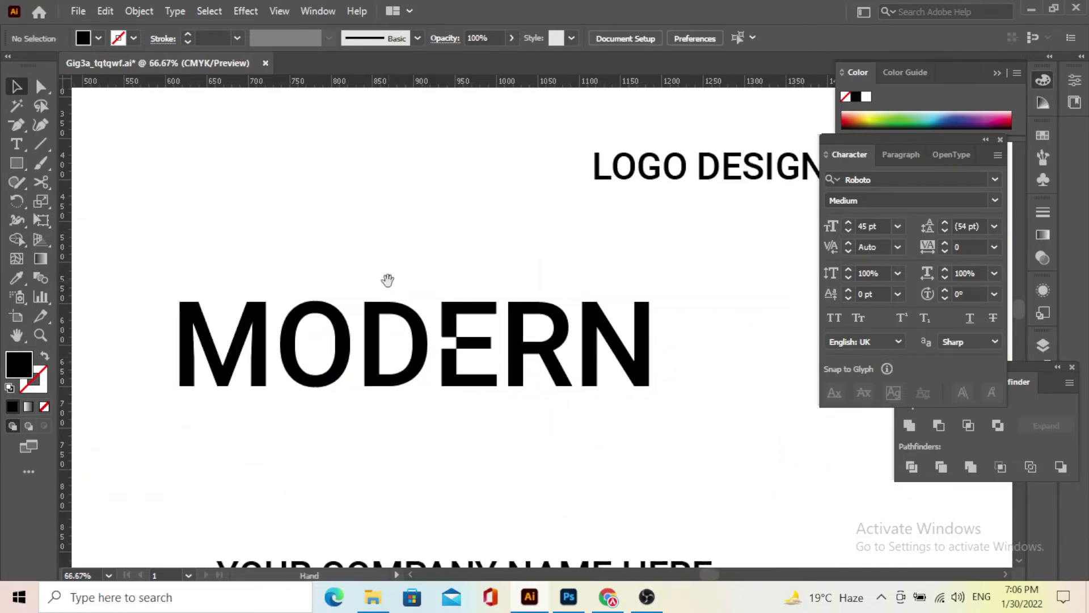
{"action": "scroll", "coordinate": [431, 290], "scroll_direction": "down", "scroll_amount": 1}
{"action": "scroll", "coordinate": [449, 287], "scroll_direction": "down", "scroll_amount": 2}
{"action": "left_click_drag", "start_coordinate": [450, 287], "coordinate": [396, 227]}
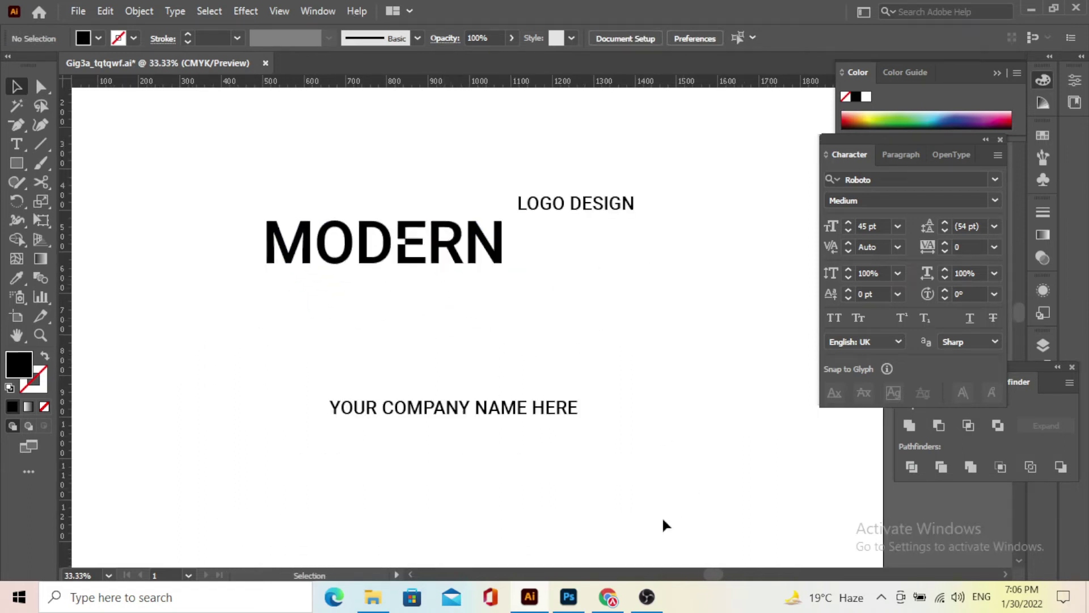
Step: Draw a wide black rectangle between MODERN and YOUR COMPANY NAME HERE
{"action": "left_click", "coordinate": [647, 596]}
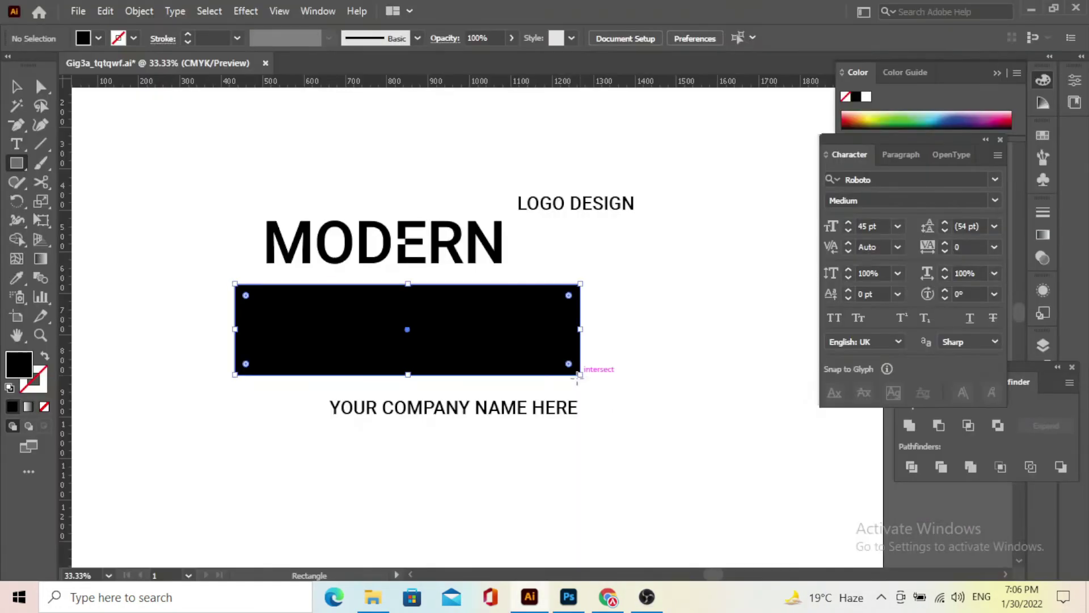
{"action": "left_click", "coordinate": [17, 87]}
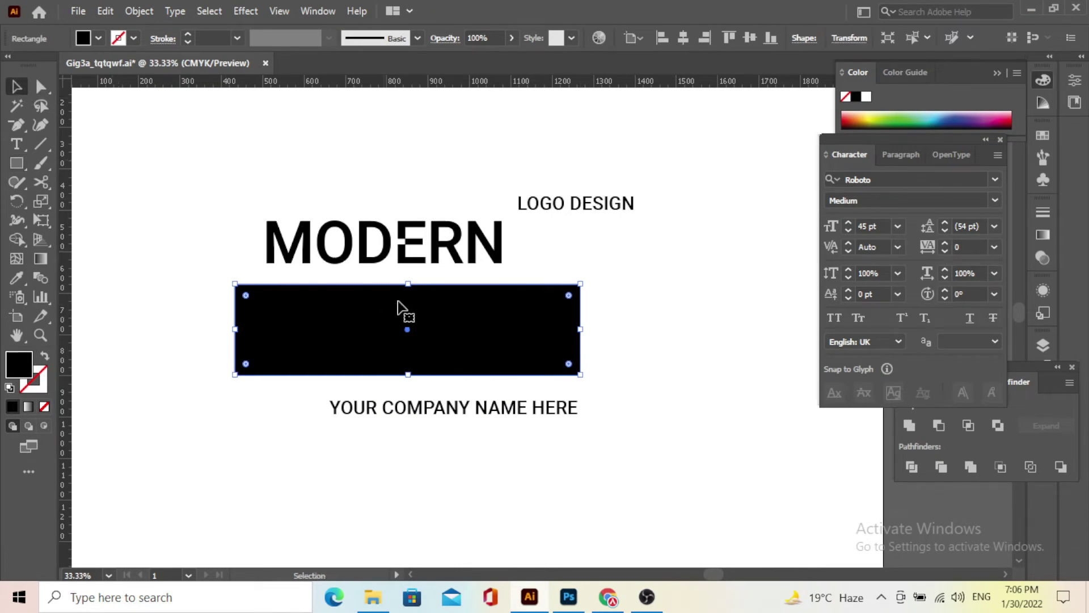
{"action": "scroll", "coordinate": [448, 388], "scroll_direction": "up", "scroll_amount": 2}
{"action": "scroll", "coordinate": [420, 355], "scroll_direction": "down", "scroll_amount": 1}
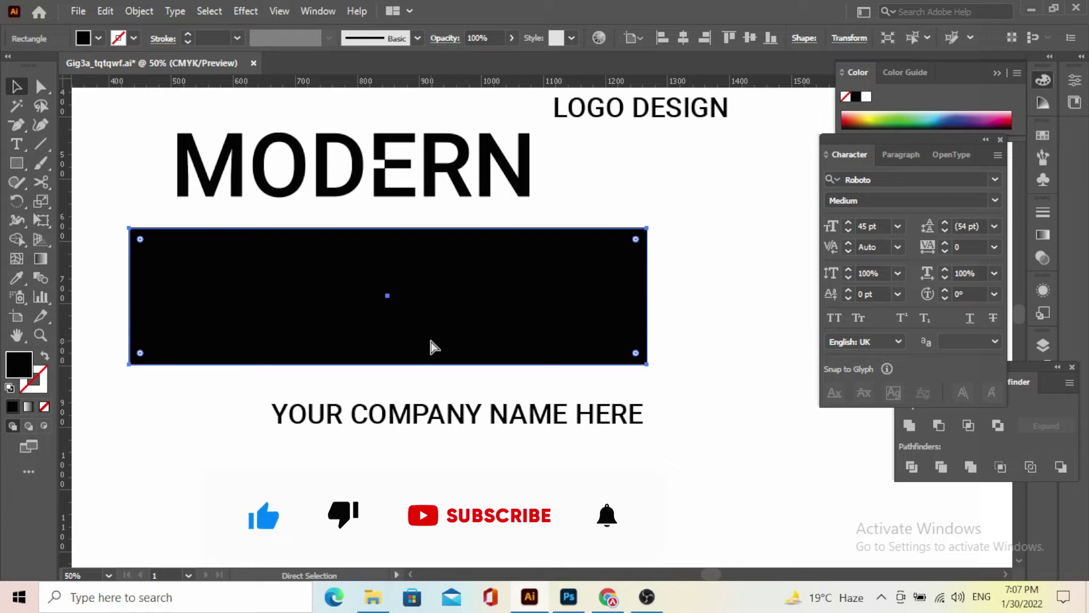
Step: Add an anchor point at the middle of the rectangle's bottom edge and raise it to the rectangle's centre, forming an inverted-V notch
{"action": "left_click_drag", "start_coordinate": [67, 284], "coordinate": [390, 363]}
{"action": "key", "text": "p"}
{"action": "left_click", "coordinate": [390, 364]}
{"action": "key", "text": "ctrl+plus"}
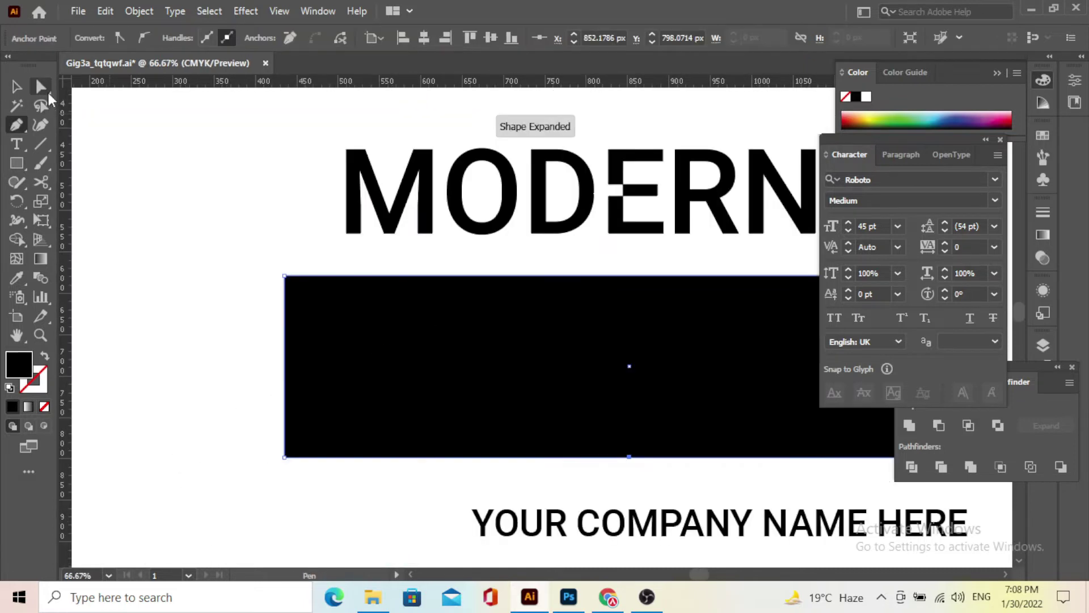
{"action": "key", "text": "a"}
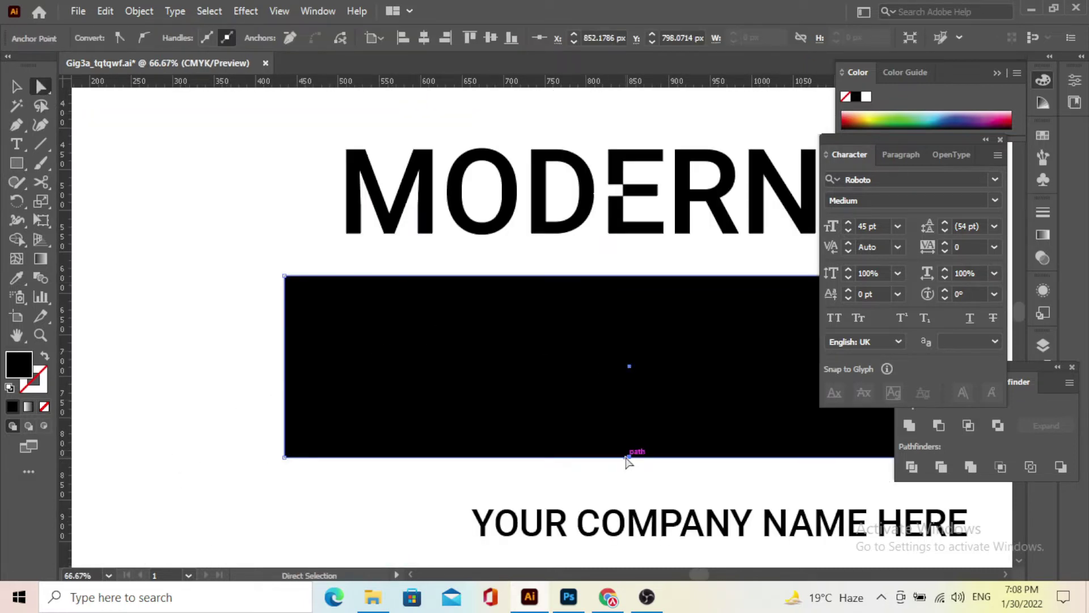
{"action": "left_click_drag", "start_coordinate": [627, 456], "coordinate": [629, 366]}
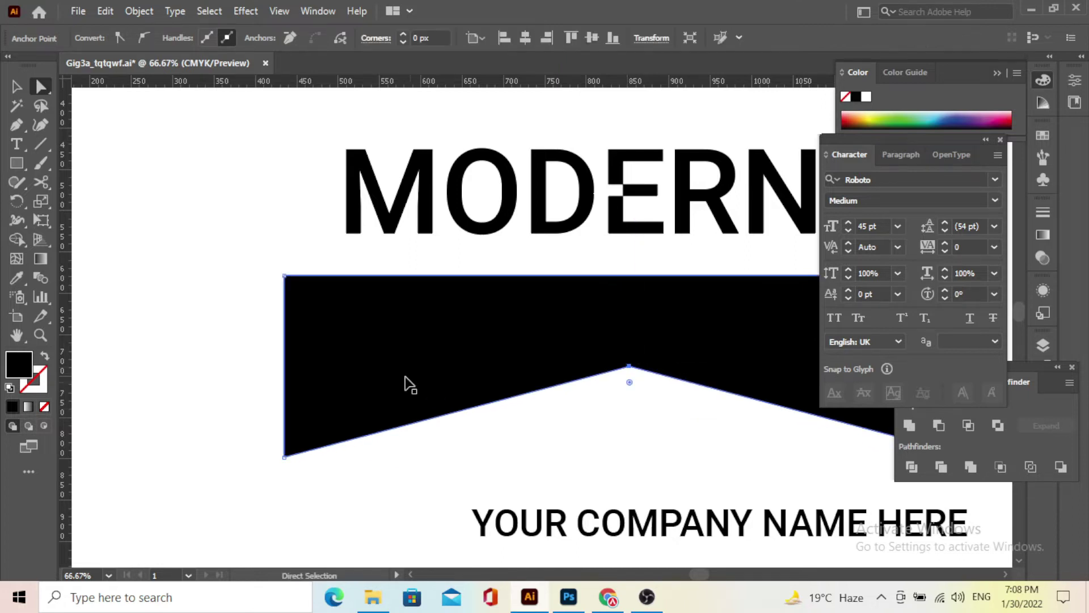
Step: Narrow the notched shape evenly from both sides, keeping its centre and height
{"action": "key", "text": "ctrl+minus"}
{"action": "key", "text": "ctrl+minus"}
{"action": "key", "text": "ctrl+minus"}
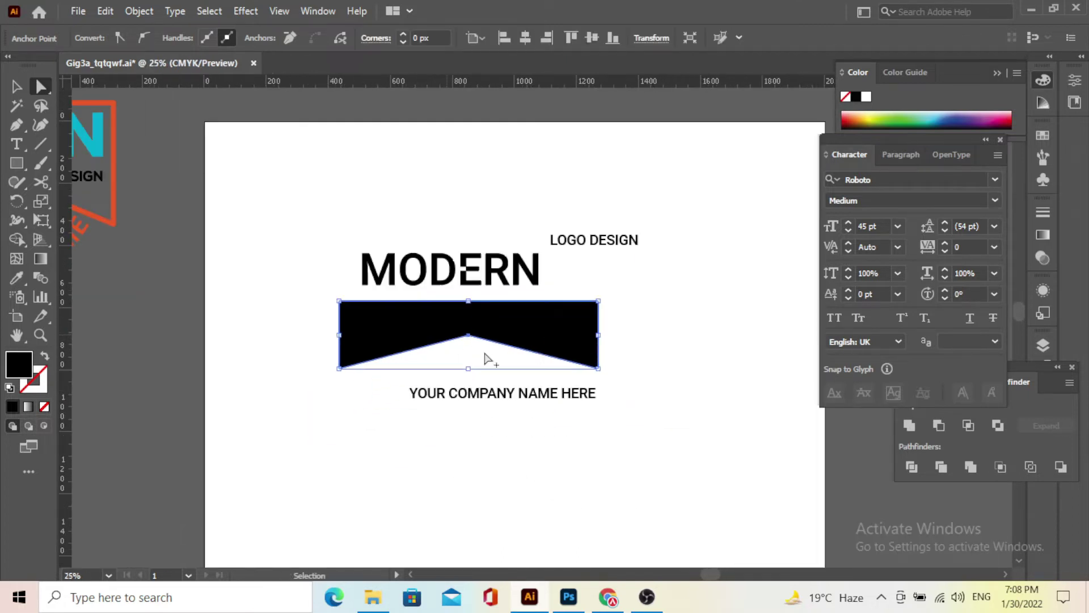
{"action": "key", "text": "ctrl+plus"}
{"action": "key", "text": "ctrl+plus"}
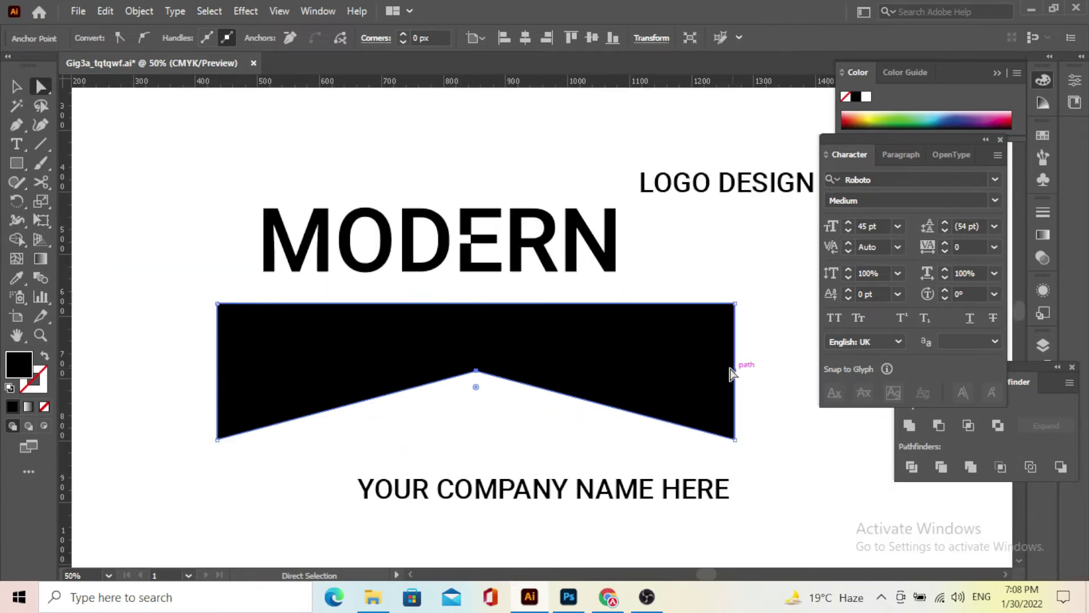
{"action": "left_click", "coordinate": [16, 87]}
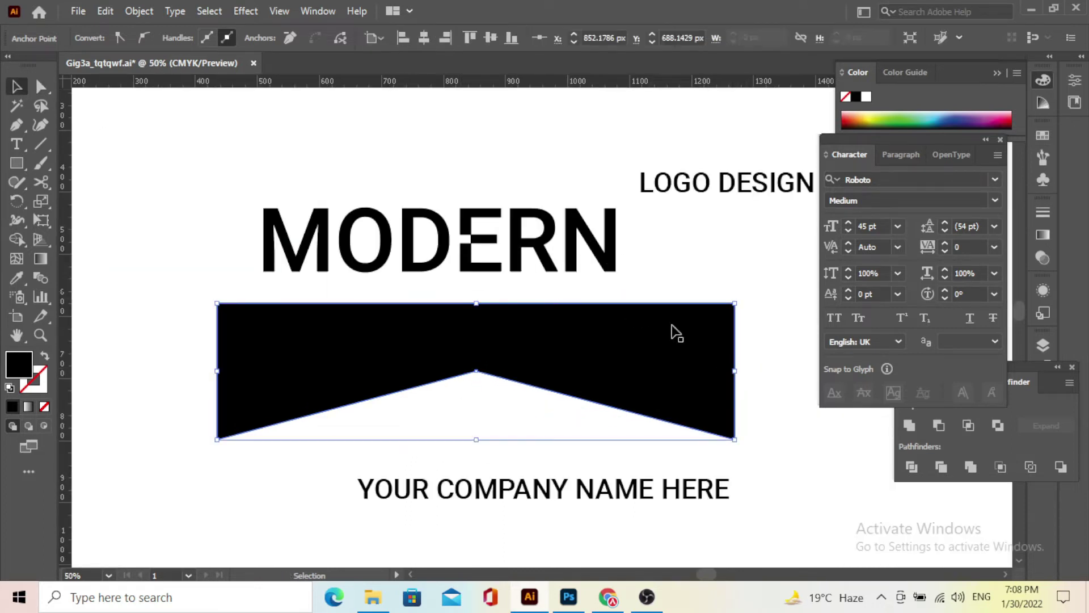
{"action": "left_click_drag", "start_coordinate": [736, 373], "coordinate": [688, 371]}
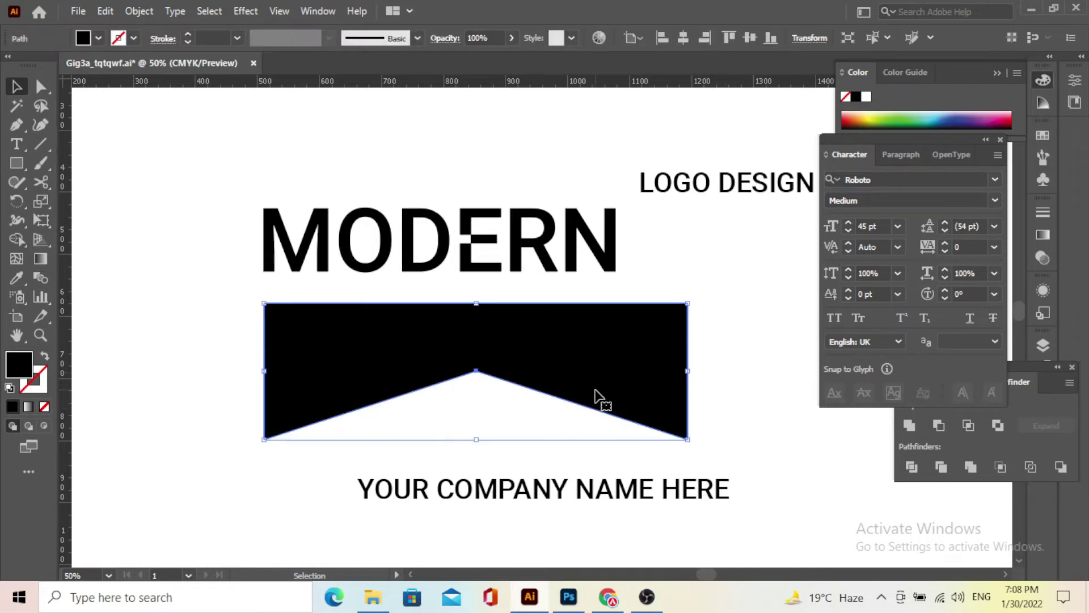
Step: Swap the notched shape's black fill for a black outline and set its stroke weight to 9 pt
{"action": "left_click", "coordinate": [45, 356]}
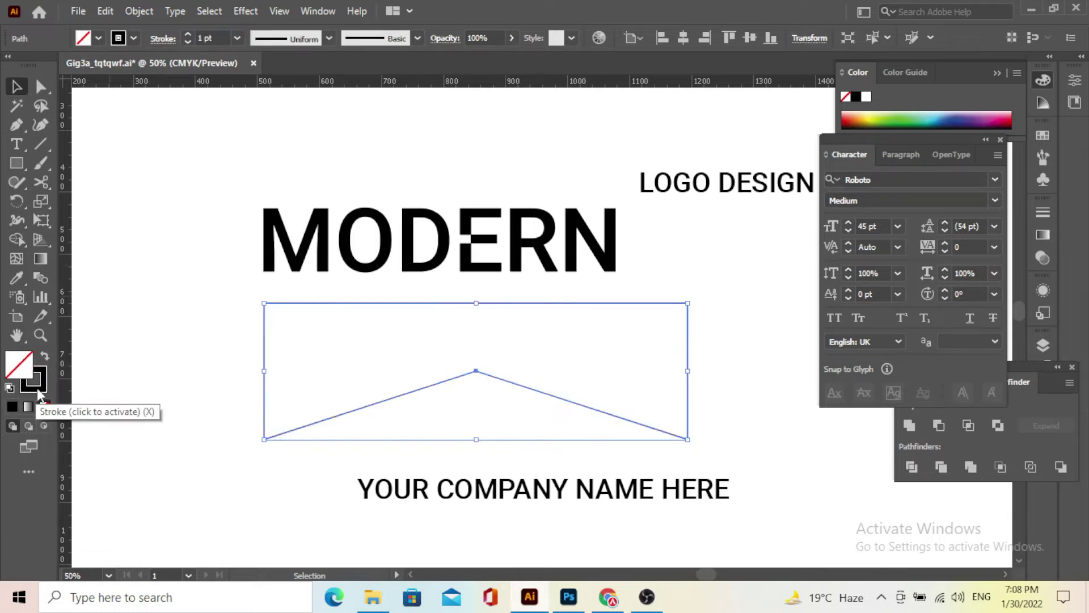
{"action": "left_click", "coordinate": [38, 391]}
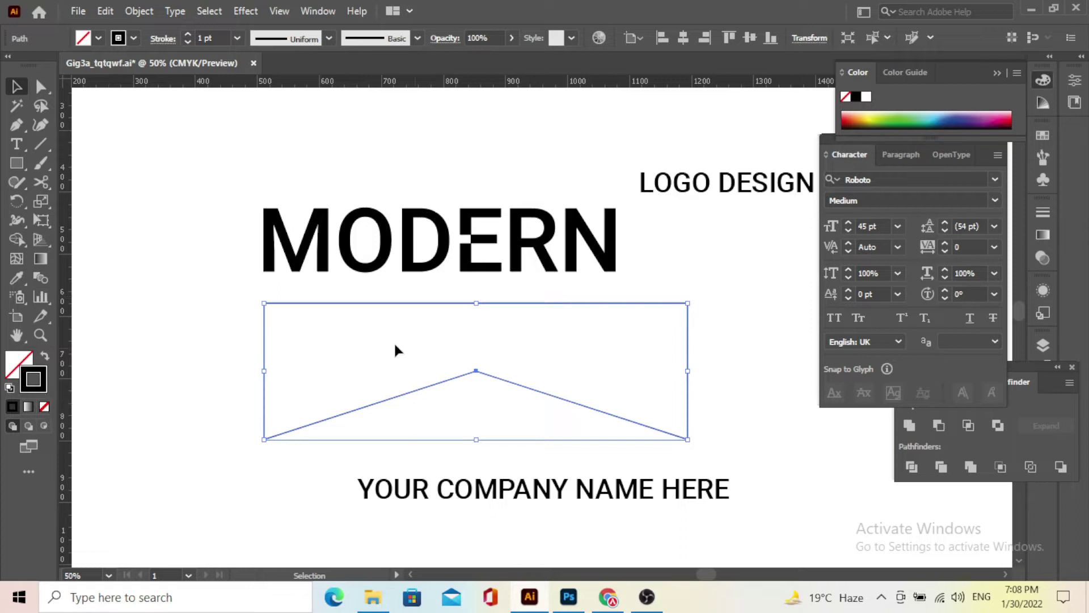
{"action": "left_click", "coordinate": [187, 35]}
{"action": "left_click", "coordinate": [188, 35]}
{"action": "left_click", "coordinate": [187, 35]}
{"action": "left_click", "coordinate": [187, 35]}
{"action": "left_click", "coordinate": [187, 34]}
{"action": "left_click", "coordinate": [187, 34]}
{"action": "left_click", "coordinate": [187, 33]}
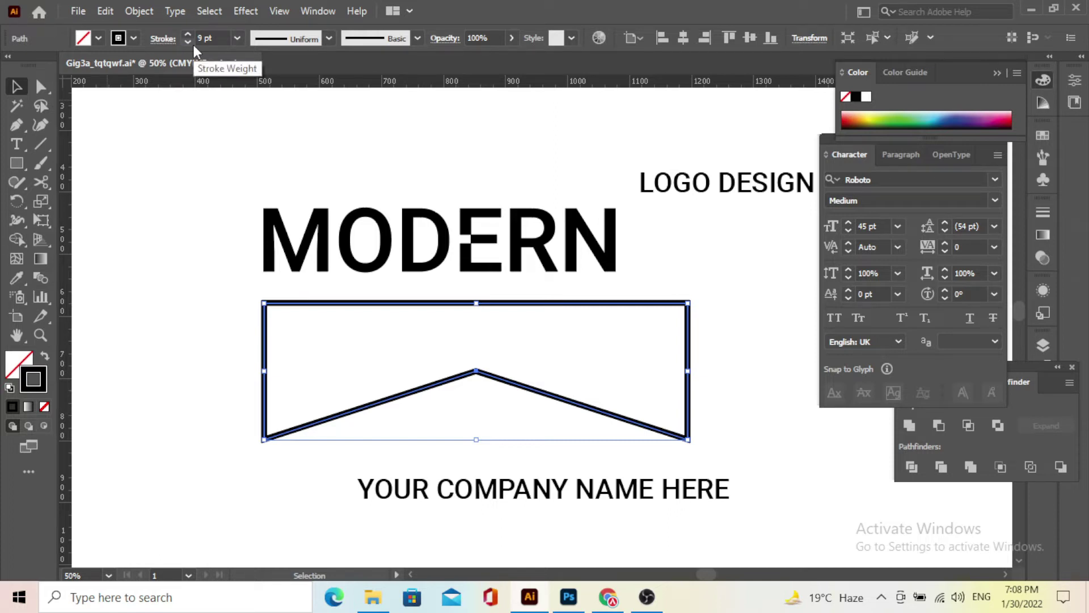
Step: Select the MODERN lettering with the outlined frame and centre-align them horizontally and vertically
{"action": "left_click", "coordinate": [510, 334]}
{"action": "left_click", "coordinate": [534, 238]}
{"action": "left_click_drag", "start_coordinate": [533, 339], "coordinate": [525, 333]}
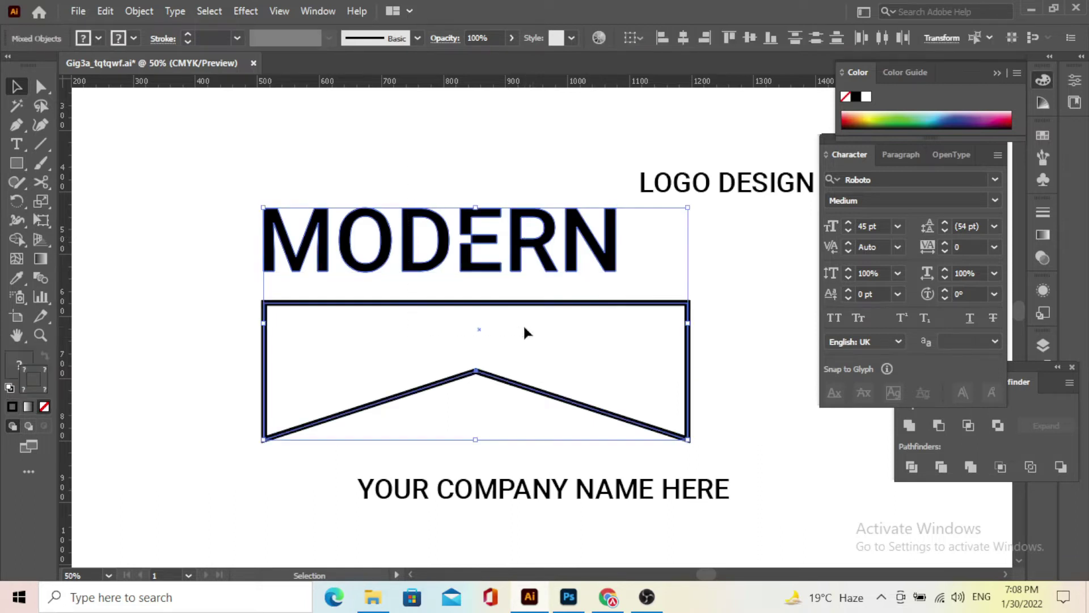
{"action": "left_click", "coordinate": [683, 38]}
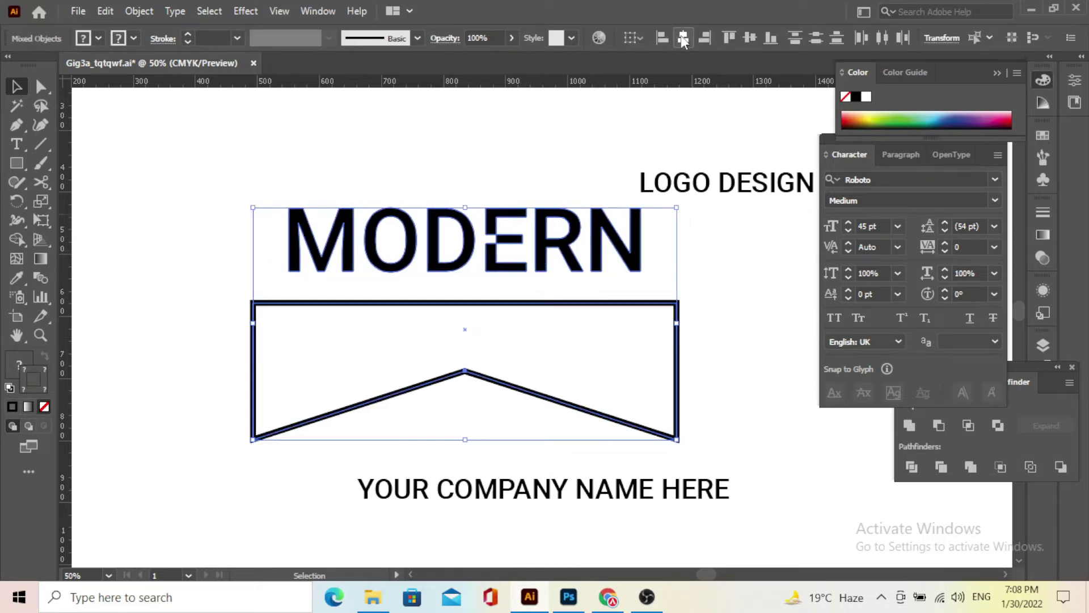
{"action": "left_click", "coordinate": [751, 37]}
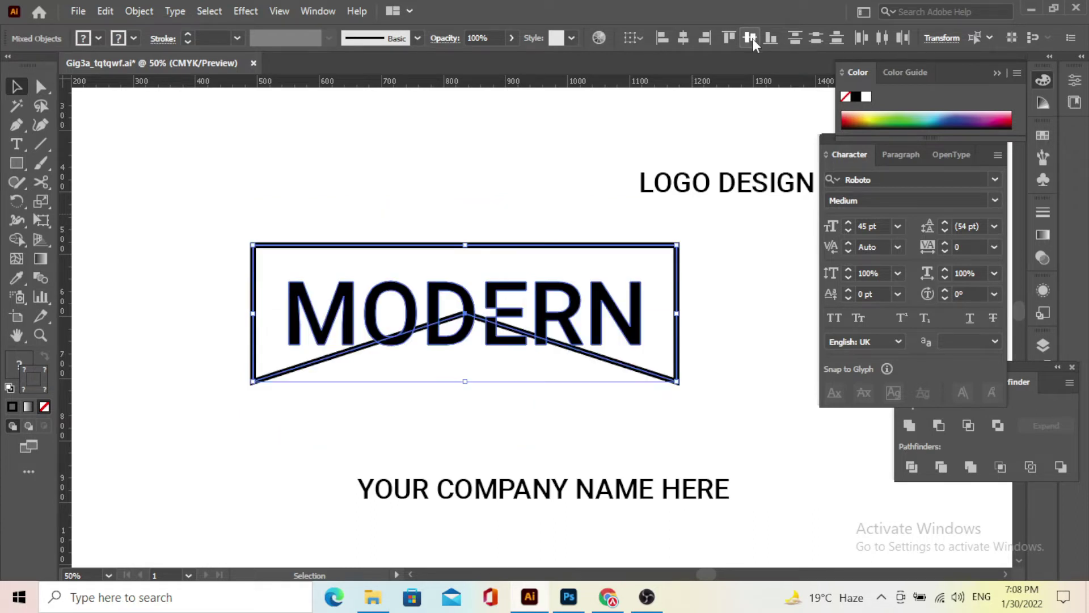
{"action": "left_click", "coordinate": [706, 309]}
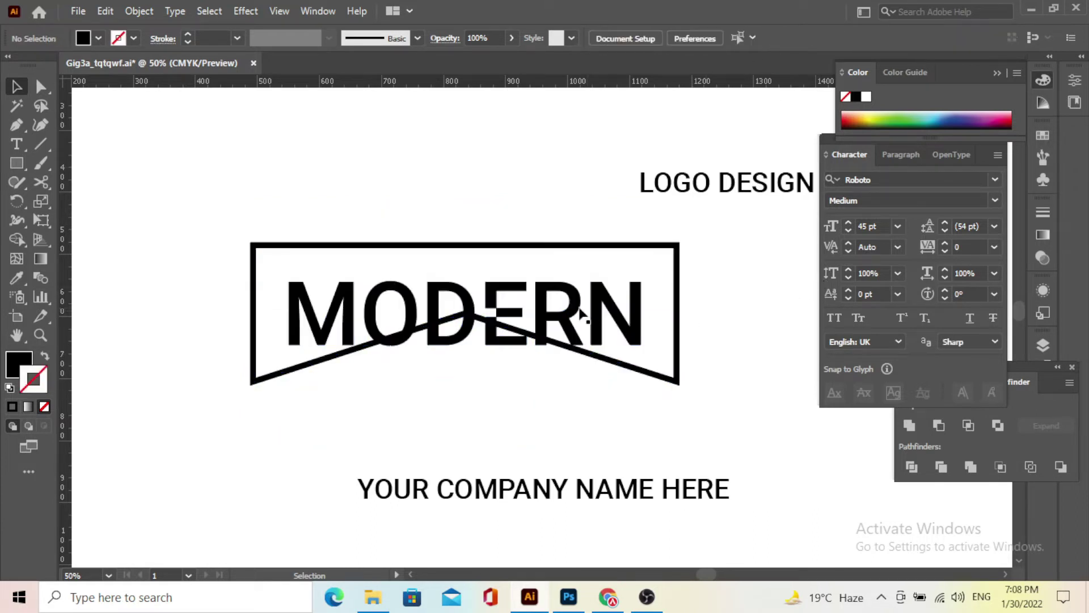
Step: Nudge the MODERN lettering straight up until it sits between the frame's top edge and the peak of the notch
{"action": "left_click", "coordinate": [576, 309]}
{"action": "left_click_drag", "start_coordinate": [576, 309], "coordinate": [580, 304]}
{"action": "key", "text": "Up"}
{"action": "key", "text": "Up"}
{"action": "key", "text": "Up"}
{"action": "key", "text": "Up"}
{"action": "key", "text": "Up"}
{"action": "key", "text": "Up"}
{"action": "key", "text": "Up"}
{"action": "key", "text": "Up"}
{"action": "key", "text": "Up"}
{"action": "key", "text": "Up"}
{"action": "key", "text": "Up"}
{"action": "key", "text": "Up"}
{"action": "key", "text": "Up"}
{"action": "key", "text": "Up"}
{"action": "key", "text": "Up"}
{"action": "key", "text": "Up"}
{"action": "key", "text": "Up"}
{"action": "key", "text": "Up"}
{"action": "key", "text": "Up"}
{"action": "key", "text": "Up"}
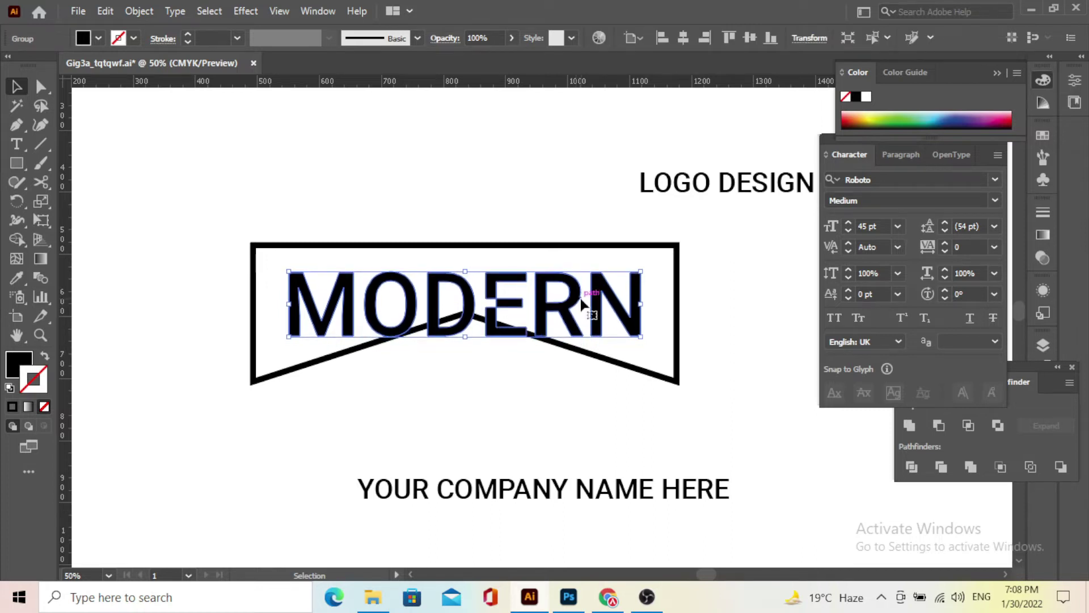
{"action": "key", "text": "Up"}
{"action": "key", "text": "Up"}
{"action": "key", "text": "Up"}
{"action": "key", "text": "Up"}
{"action": "key", "text": "Up"}
{"action": "key", "text": "Up"}
{"action": "key", "text": "Up"}
{"action": "key", "text": "Up"}
{"action": "key", "text": "Up"}
{"action": "key", "text": "Up"}
{"action": "key", "text": "Up"}
{"action": "key", "text": "Up"}
{"action": "key", "text": "Up"}
{"action": "key", "text": "Up"}
{"action": "key", "text": "Up"}
{"action": "key", "text": "Up"}
{"action": "key", "text": "Up"}
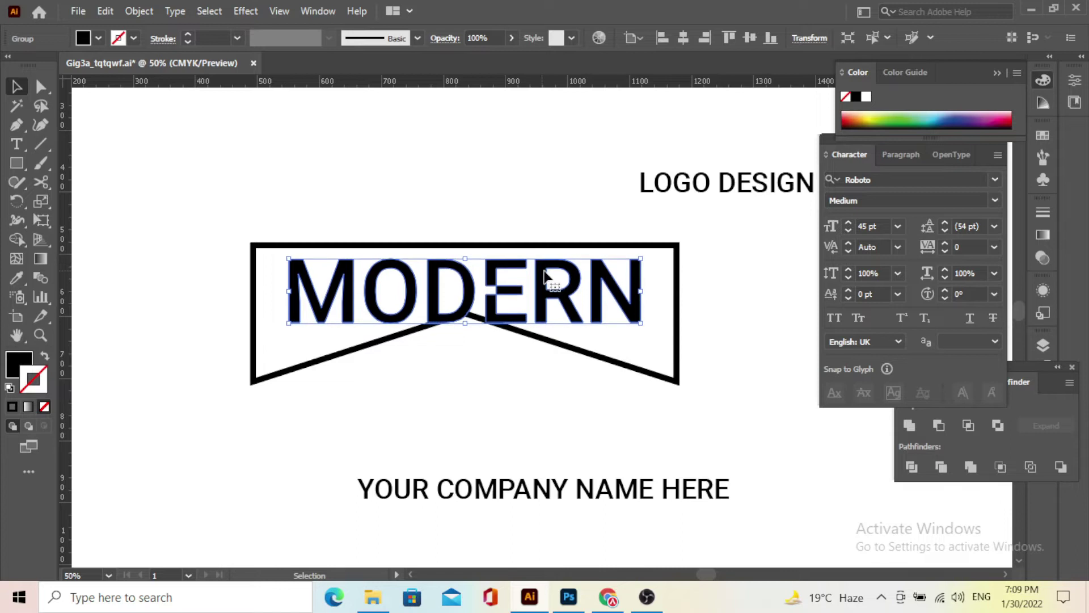
{"action": "key", "text": "Up"}
{"action": "key", "text": "Up"}
{"action": "key", "text": "Up"}
{"action": "key", "text": "Up"}
{"action": "key", "text": "Up"}
{"action": "key", "text": "Up"}
{"action": "key", "text": "Up"}
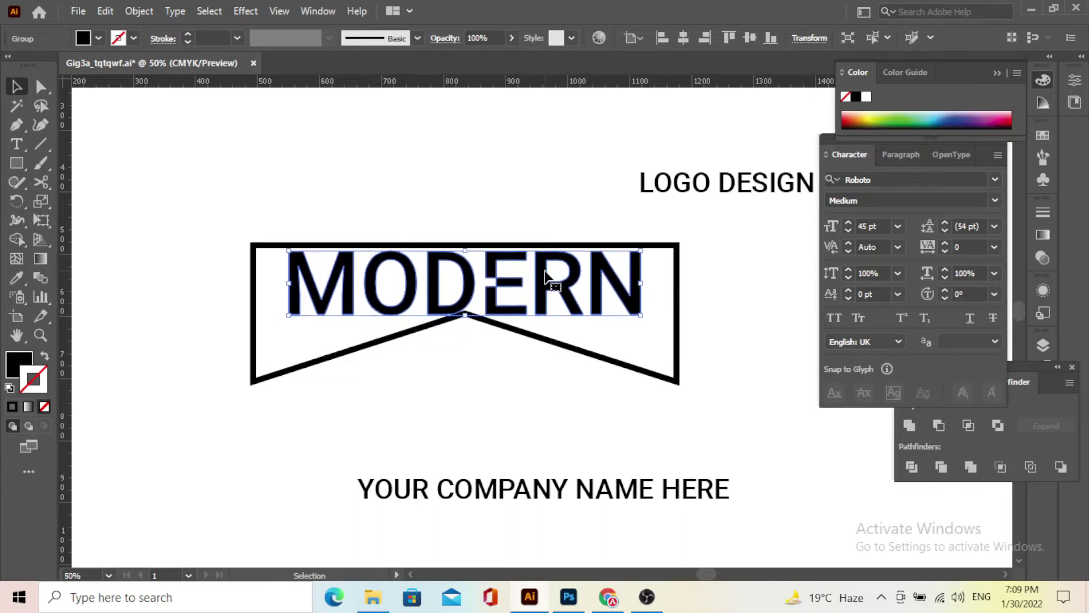
{"action": "left_click", "coordinate": [614, 349]}
Step: Narrow the outlined frame evenly from both sides, close to the first and last letters of MODERN
{"action": "key", "text": "ctrl+="}
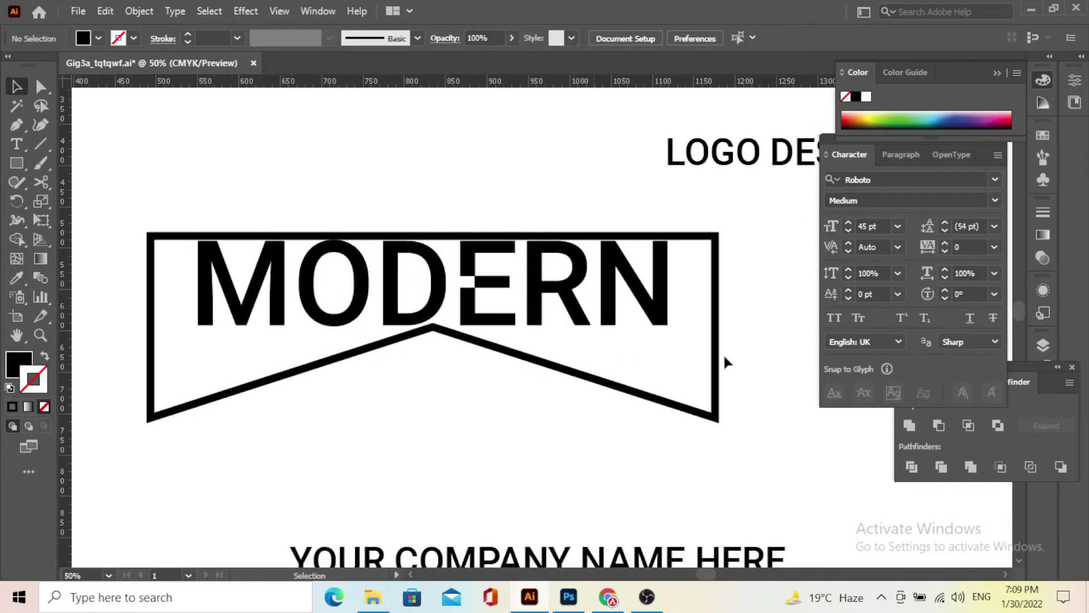
{"action": "left_click", "coordinate": [667, 402]}
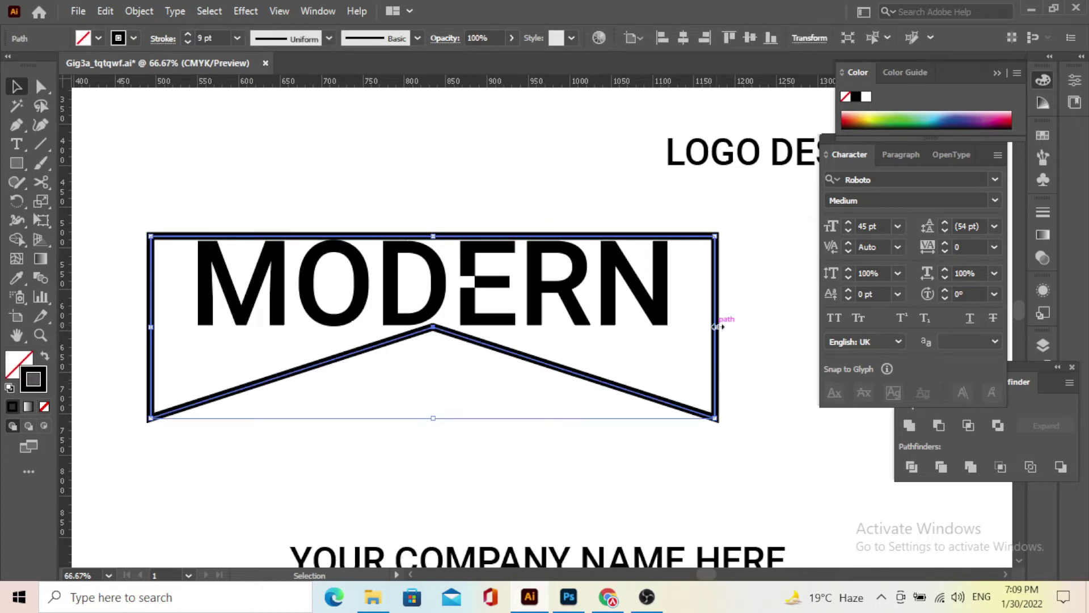
{"action": "left_click_drag", "start_coordinate": [717, 327], "coordinate": [678, 327]}
{"action": "left_click", "coordinate": [499, 171]}
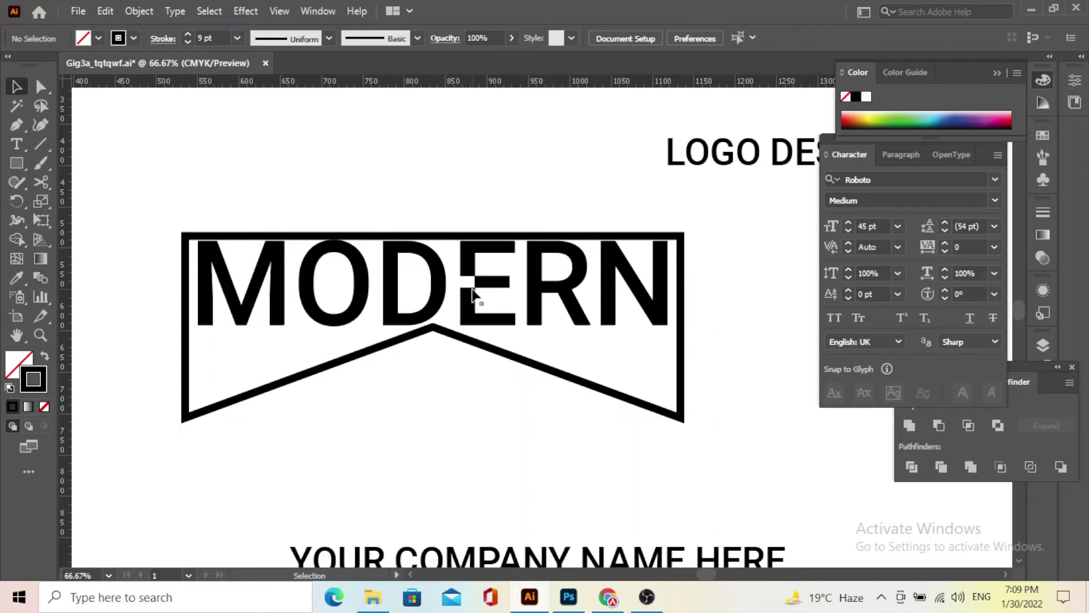
Step: Scale the MODERN lettering down proportionally about its centre, leaving clear space inside the frame
{"action": "left_click", "coordinate": [489, 285]}
{"action": "left_click_drag", "start_coordinate": [672, 284], "coordinate": [629, 283]}
{"action": "left_click", "coordinate": [513, 187]}
Step: Narrow the frame again on both sides to leave only a small side gap around the reduced MODERN lettering
{"action": "left_click", "coordinate": [683, 319]}
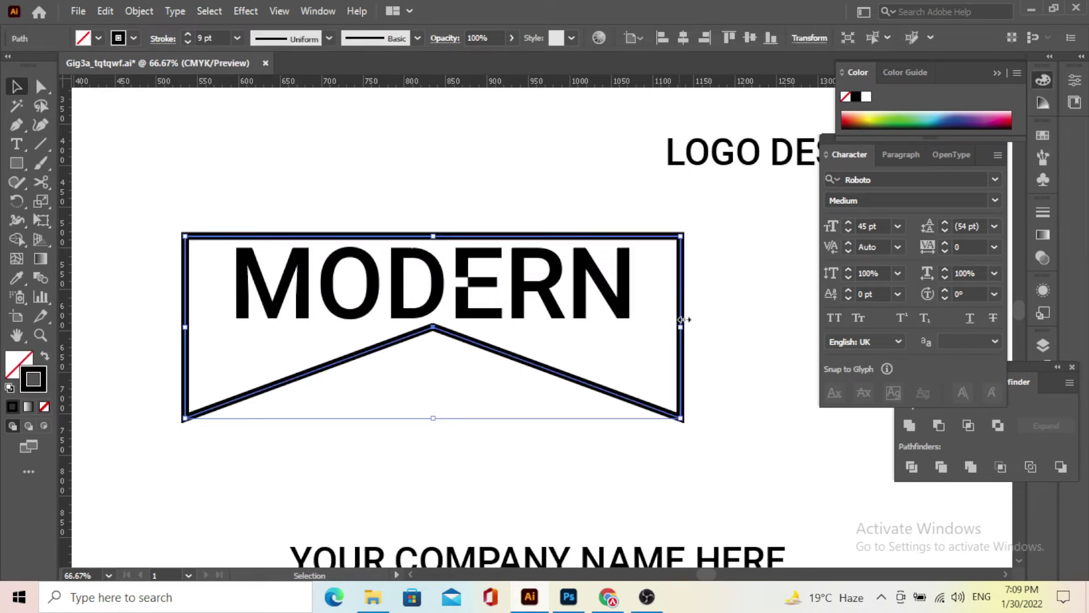
{"action": "left_click_drag", "start_coordinate": [683, 329], "coordinate": [647, 332]}
{"action": "left_click", "coordinate": [540, 377]}
{"action": "scroll", "coordinate": [539, 377], "scroll_direction": "down", "scroll_amount": 2}
{"action": "scroll", "coordinate": [507, 300], "scroll_direction": "down", "scroll_amount": 1}
{"action": "scroll", "coordinate": [507, 301], "scroll_direction": "up", "scroll_amount": 2}
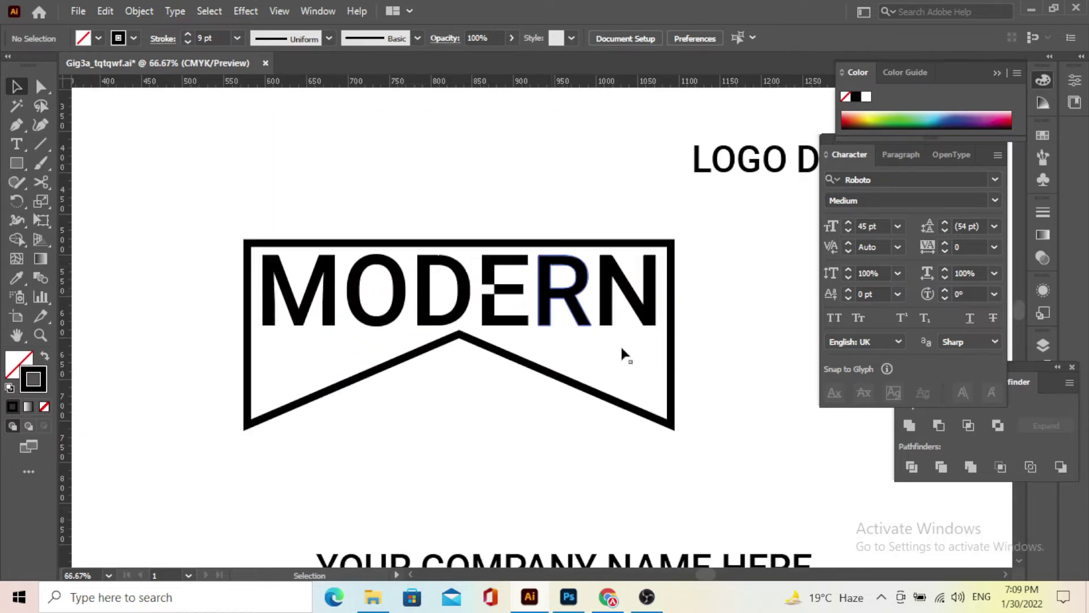
{"action": "left_click_drag", "start_coordinate": [642, 385], "coordinate": [667, 349]}
{"action": "key", "text": "a"}
{"action": "left_click_drag", "start_coordinate": [672, 335], "coordinate": [767, 353]}
{"action": "left_click", "coordinate": [802, 398]}
{"action": "left_click", "coordinate": [707, 372]}
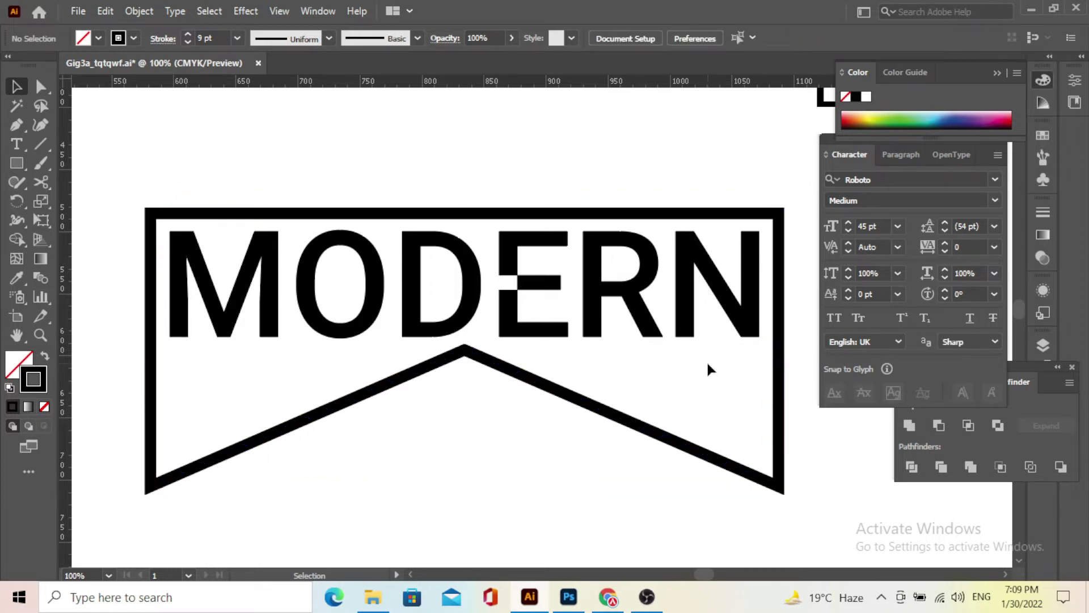
Step: Select the frame and set its stroke corners to Round Join, checking the result at the lower corner
{"action": "left_click_drag", "start_coordinate": [744, 435], "coordinate": [813, 513]}
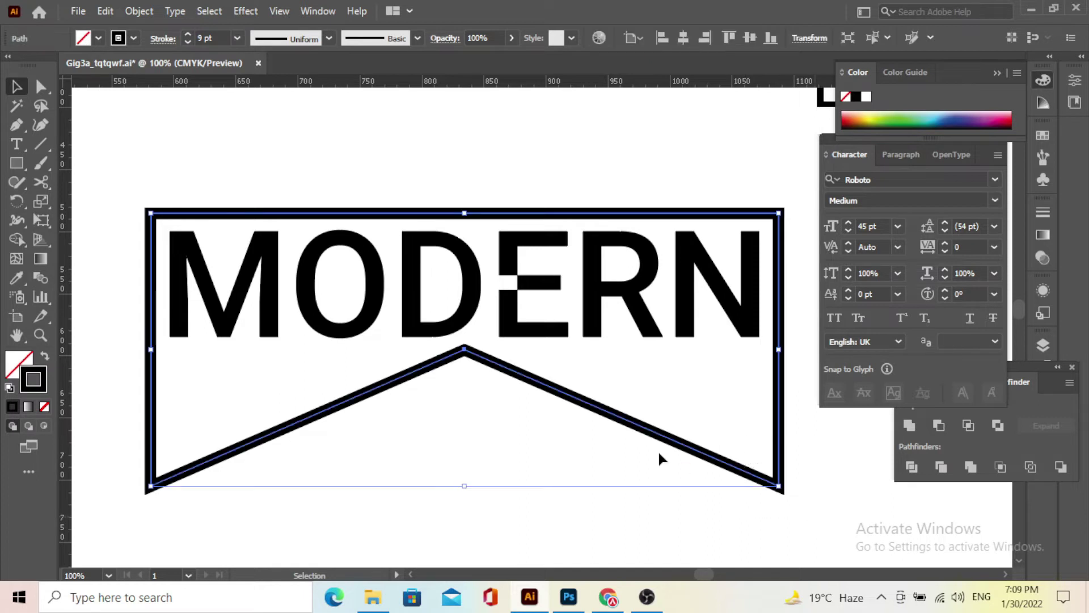
{"action": "left_click", "coordinate": [162, 43]}
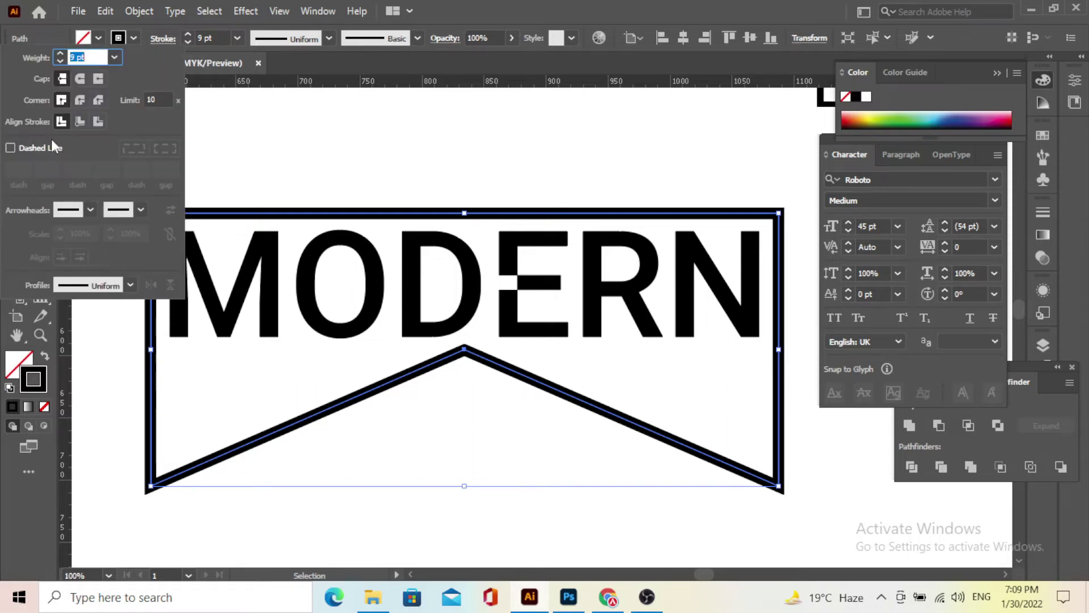
{"action": "left_click", "coordinate": [79, 101]}
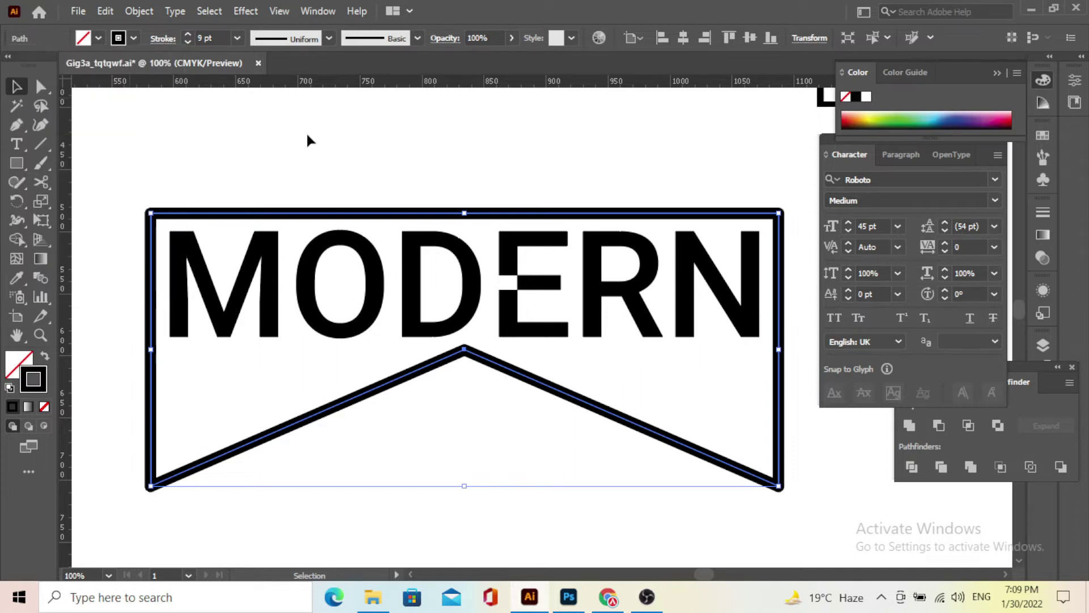
{"action": "scroll", "coordinate": [228, 400], "scroll_direction": "down", "scroll_amount": 2}
{"action": "scroll", "coordinate": [150, 450], "scroll_direction": "up", "scroll_amount": 4}
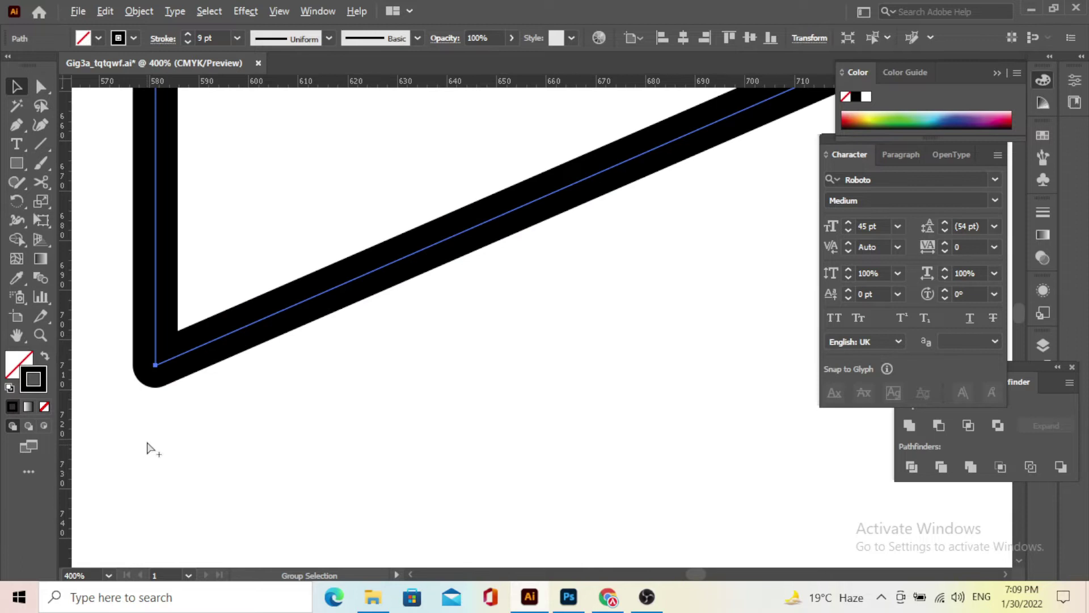
{"action": "scroll", "coordinate": [157, 384], "scroll_direction": "down", "scroll_amount": 4}
{"action": "scroll", "coordinate": [482, 375], "scroll_direction": "down", "scroll_amount": 2}
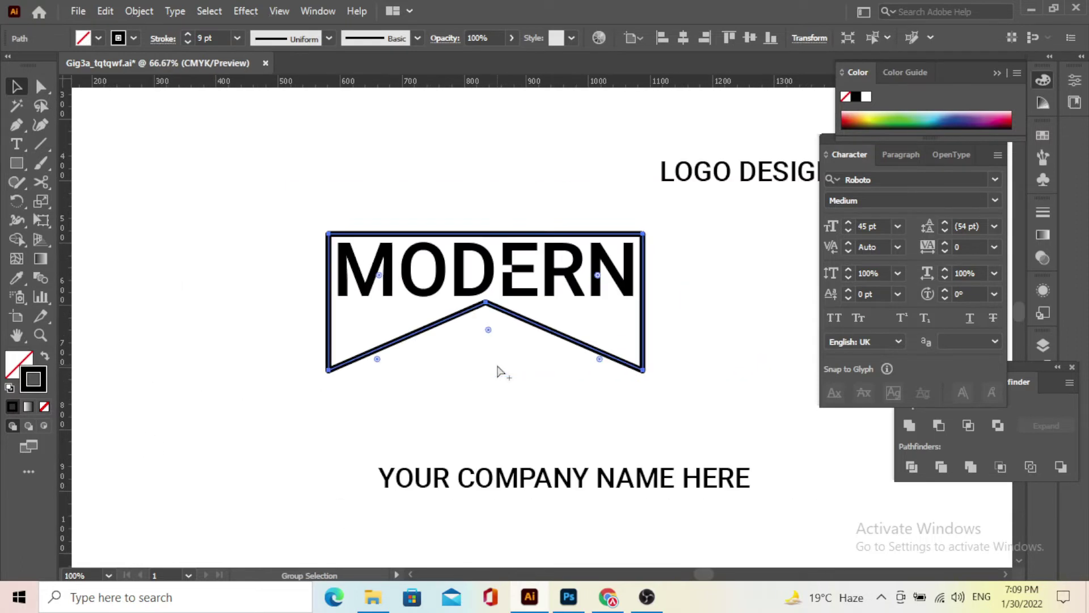
Step: Shrink the MODERN lettering slightly about its centre to widen the gap to the frame
{"action": "scroll", "coordinate": [499, 369], "scroll_direction": "up", "scroll_amount": 1}
{"action": "left_click", "coordinate": [499, 246]}
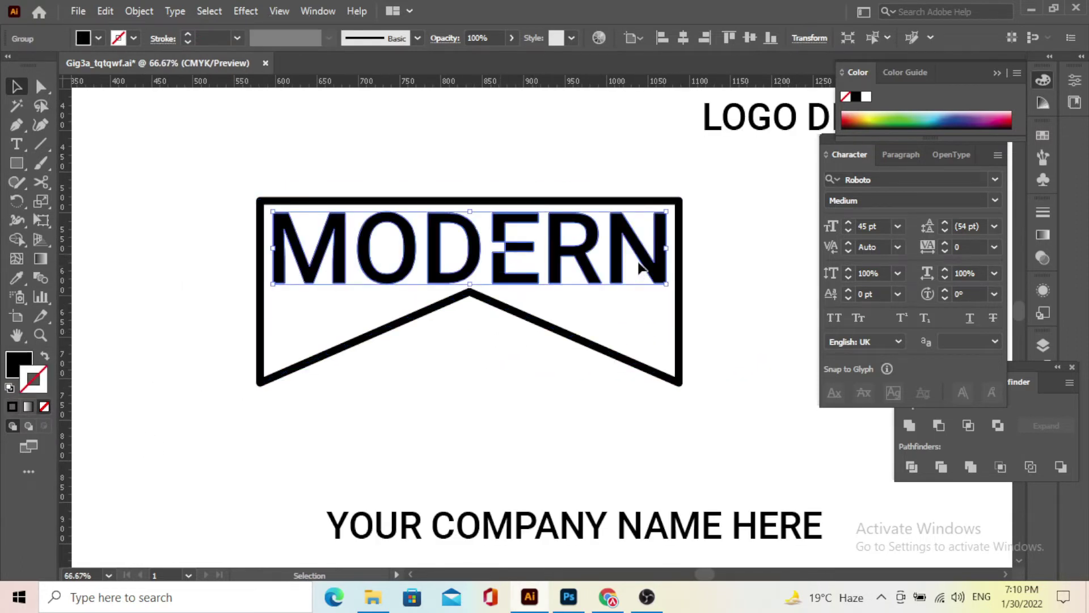
{"action": "left_click_drag", "start_coordinate": [667, 249], "coordinate": [659, 248]}
{"action": "left_click", "coordinate": [739, 266]}
Step: Move the LOGO DESIGN text horizontally to the left, above the frame's right part
{"action": "left_click_drag", "start_coordinate": [713, 142], "coordinate": [609, 139]}
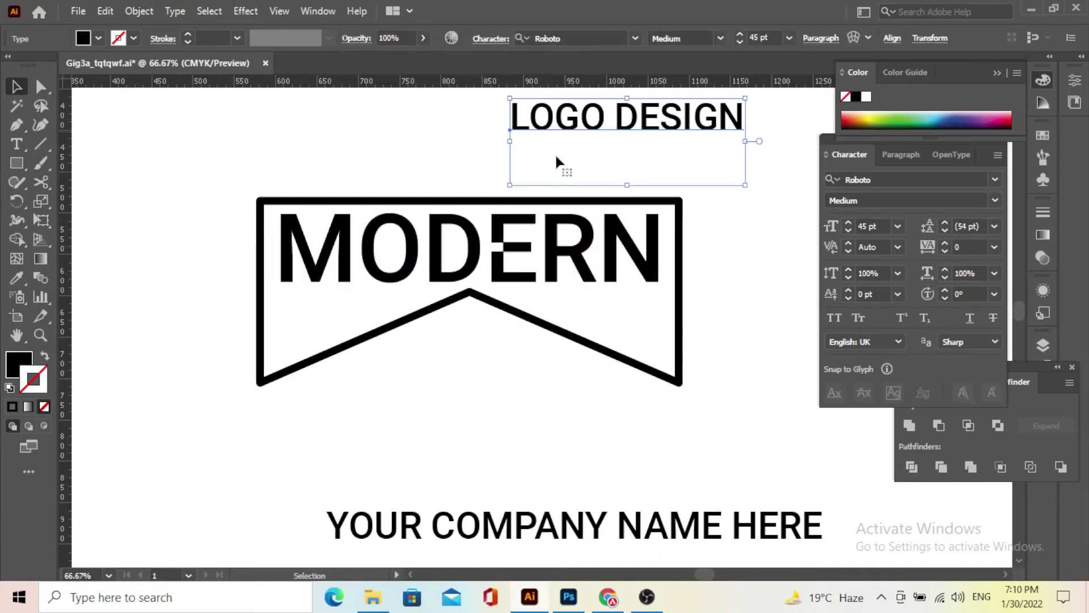
{"action": "scroll", "coordinate": [463, 359], "scroll_direction": "down", "scroll_amount": 2}
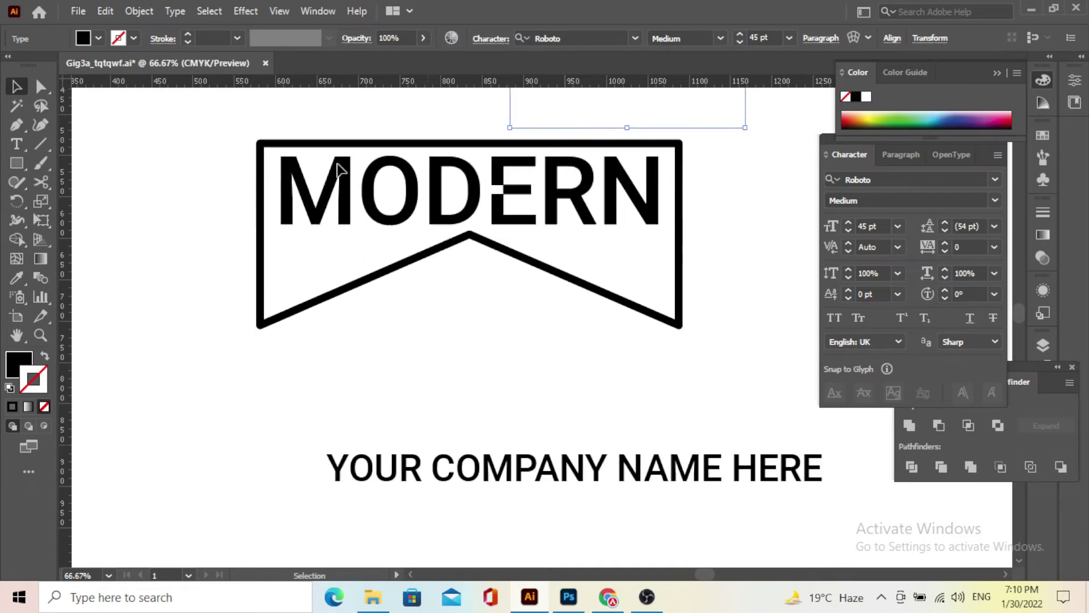
{"action": "left_click", "coordinate": [204, 176]}
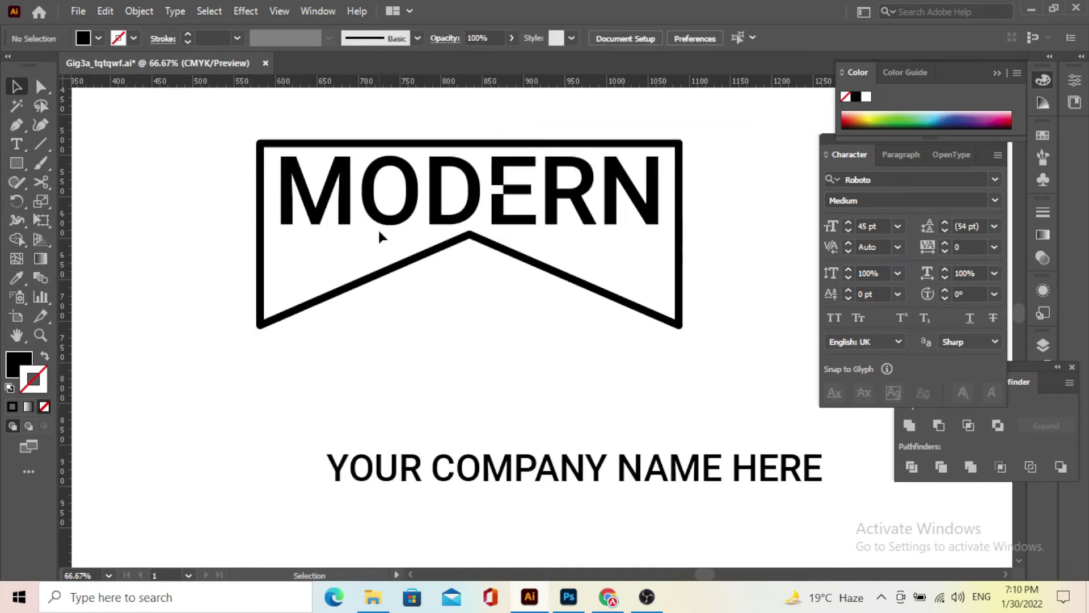
Step: Select the frame together with the MODERN lettering and group them
{"action": "left_click_drag", "start_coordinate": [213, 146], "coordinate": [514, 317]}
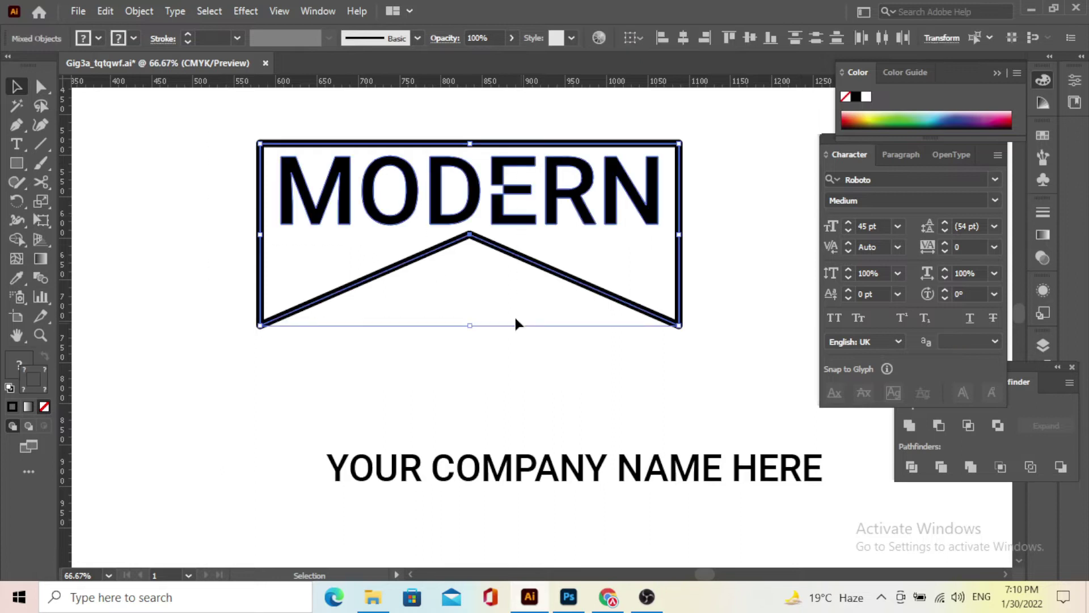
{"action": "right_click", "coordinate": [464, 205]}
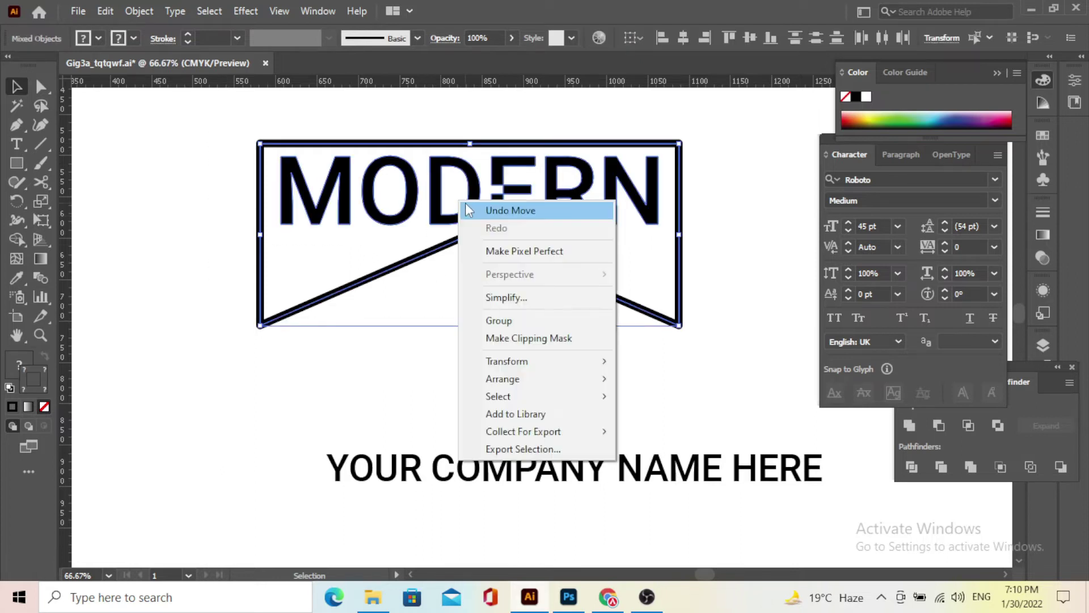
{"action": "left_click", "coordinate": [536, 321]}
{"action": "scroll", "coordinate": [525, 340], "scroll_direction": "down", "scroll_amount": 3}
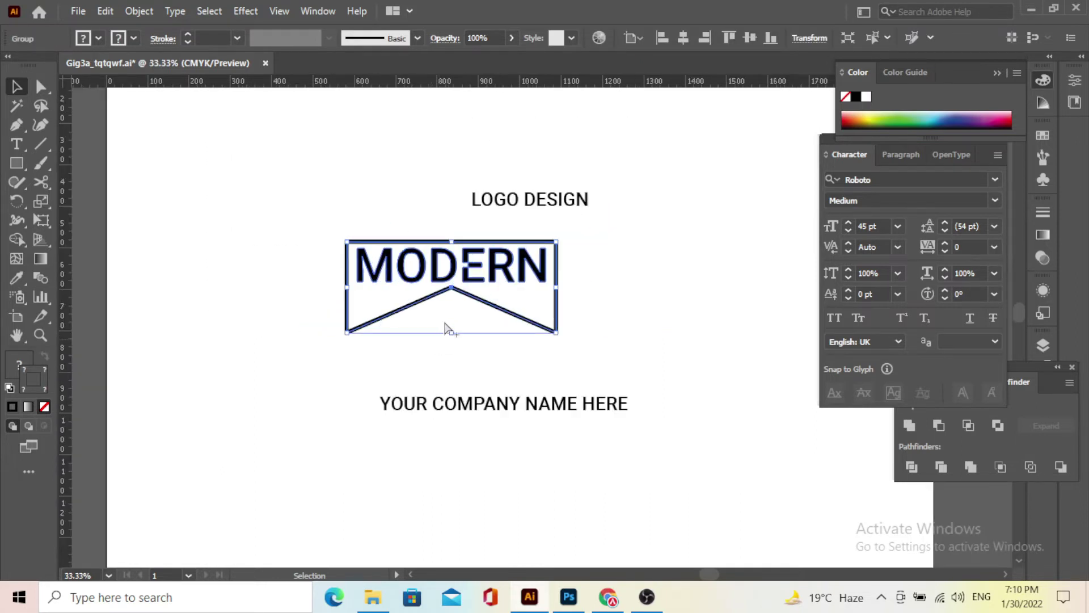
Step: Draw a circle about 435 px across centred on the peak of the frame's notch, with a black stroke and no fill
{"action": "scroll", "coordinate": [450, 323], "scroll_direction": "up", "scroll_amount": 3}
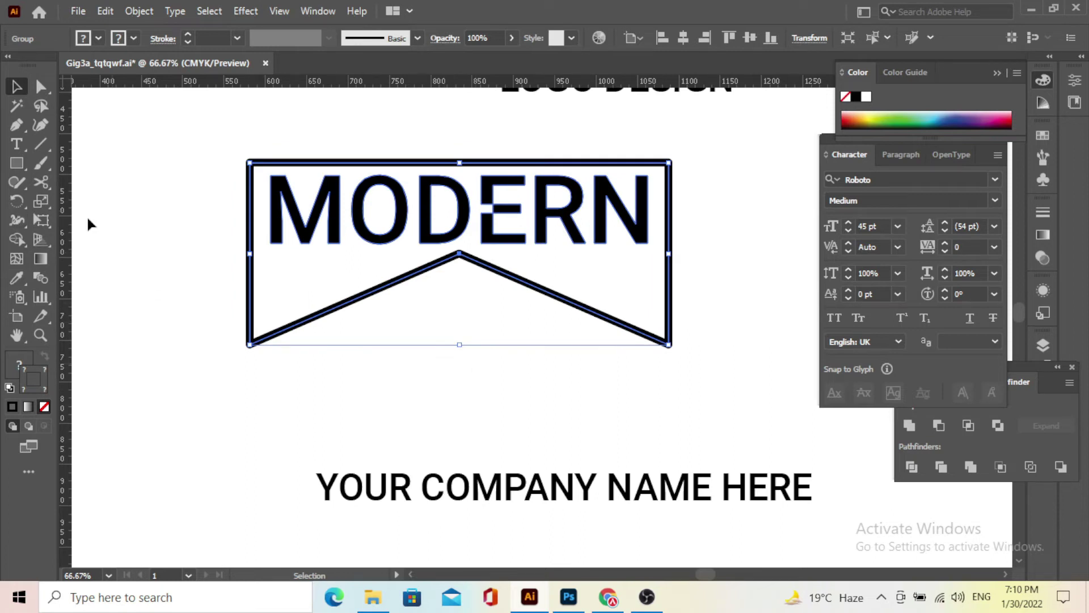
{"action": "key", "text": "l"}
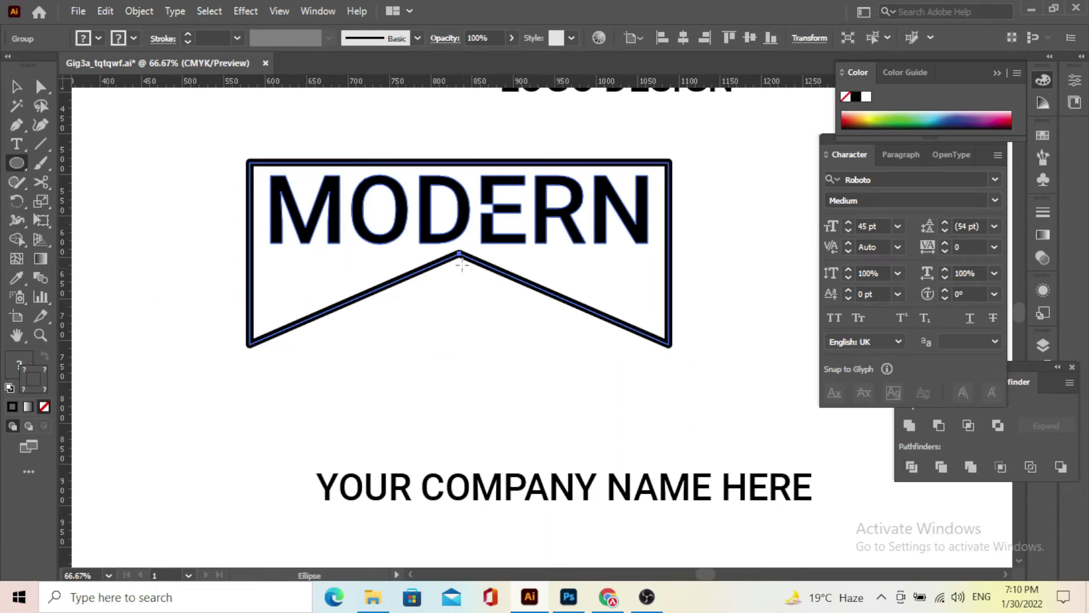
{"action": "left_click_drag", "start_coordinate": [459, 255], "coordinate": [631, 243]}
{"action": "left_click_drag", "start_coordinate": [484, 245], "coordinate": [484, 244]}
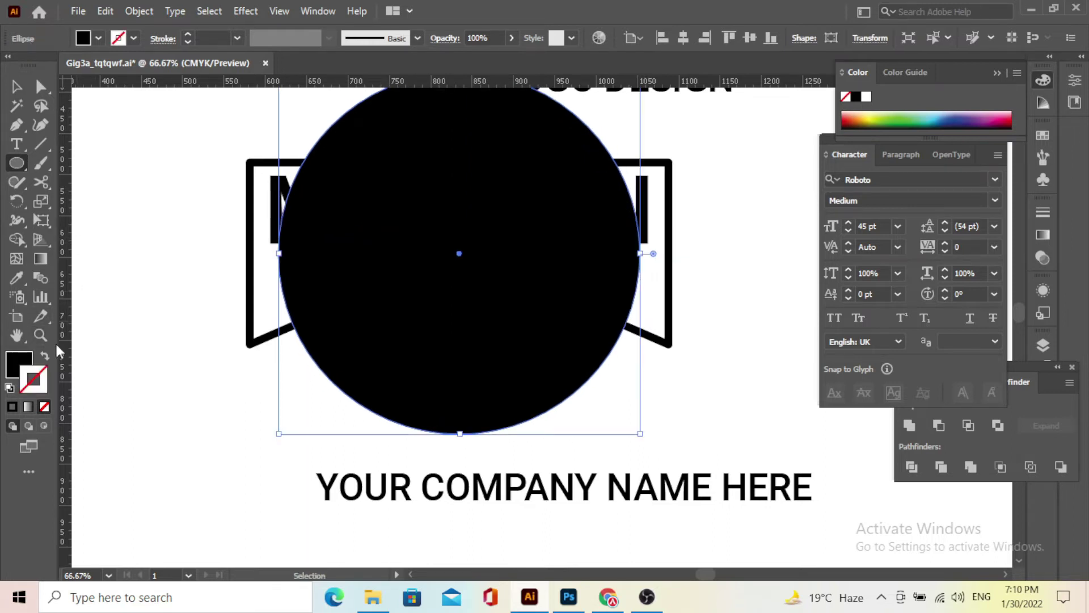
{"action": "left_click", "coordinate": [45, 357]}
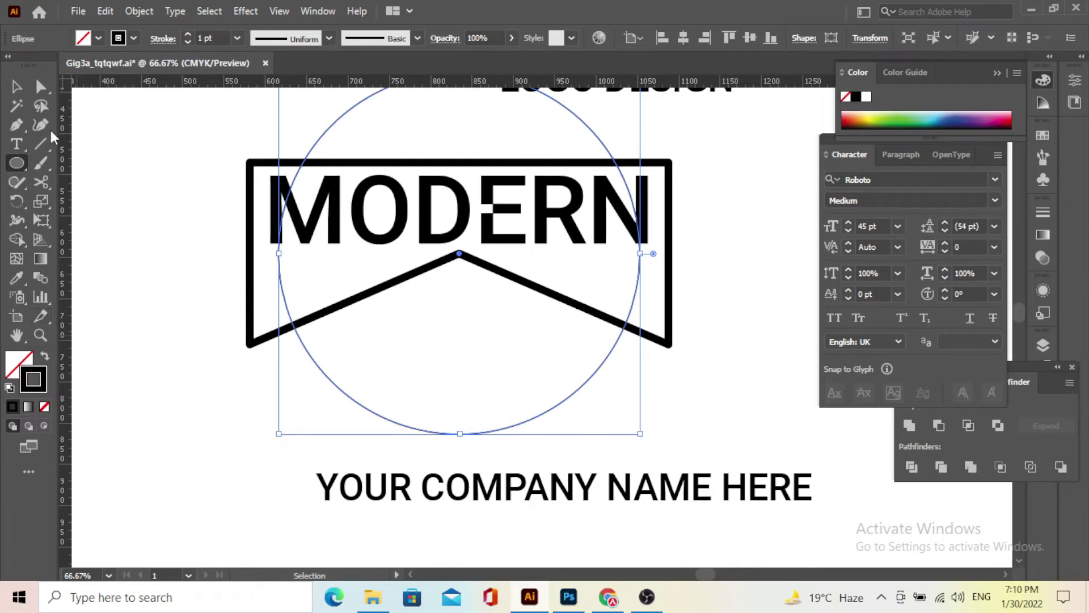
{"action": "left_click", "coordinate": [17, 88]}
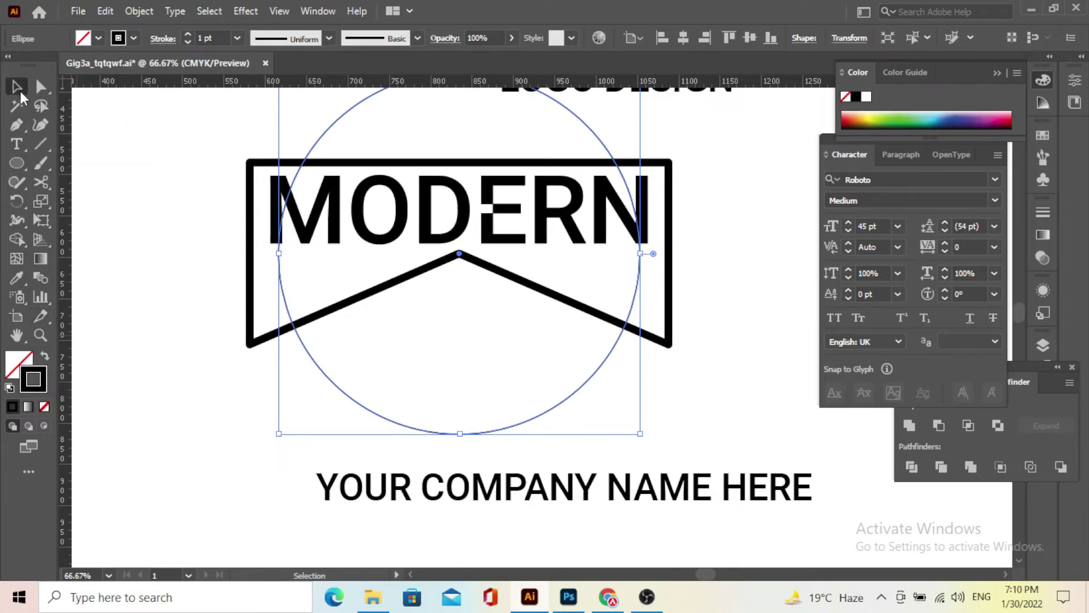
Step: Cut the circle with Scissors where it crosses the frame's two slanted edges, and delete the upper arc
{"action": "key", "text": "c"}
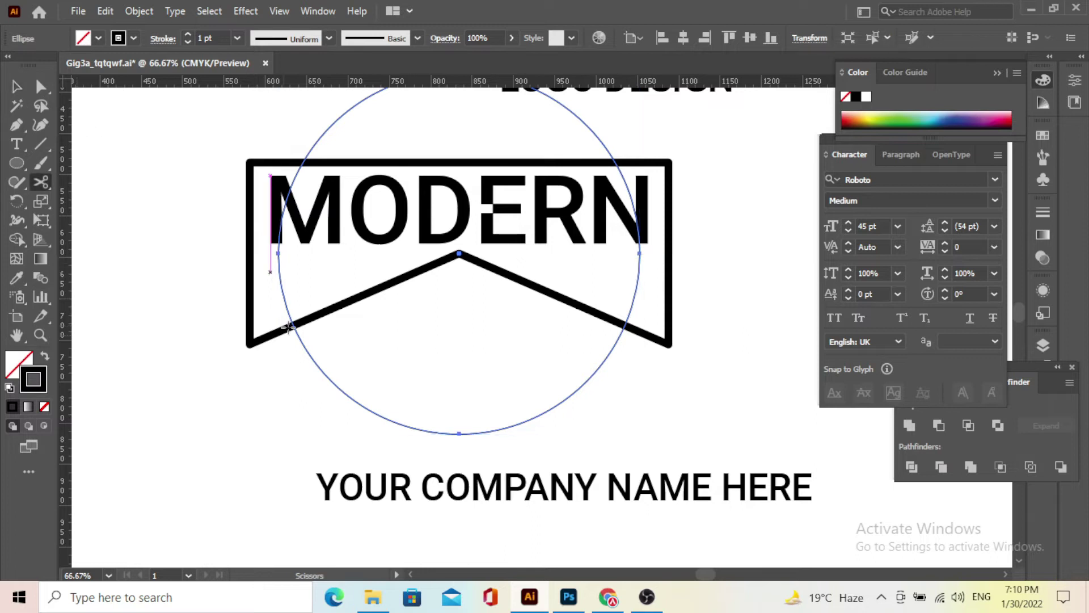
{"action": "scroll", "coordinate": [292, 341], "scroll_direction": "up", "scroll_amount": 1}
{"action": "left_click", "coordinate": [295, 323]}
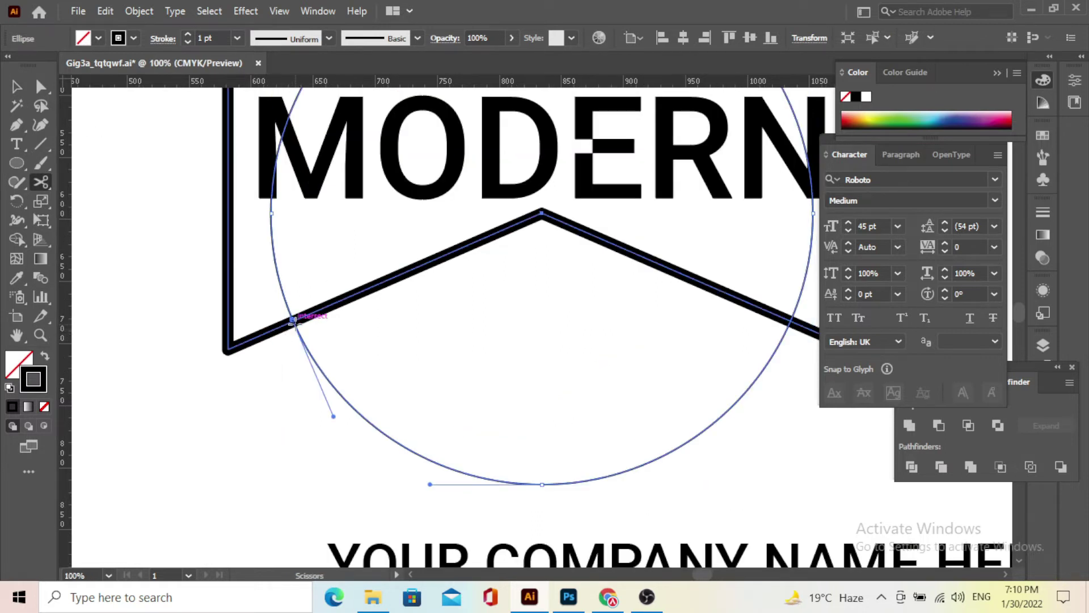
{"action": "left_click", "coordinate": [789, 321]}
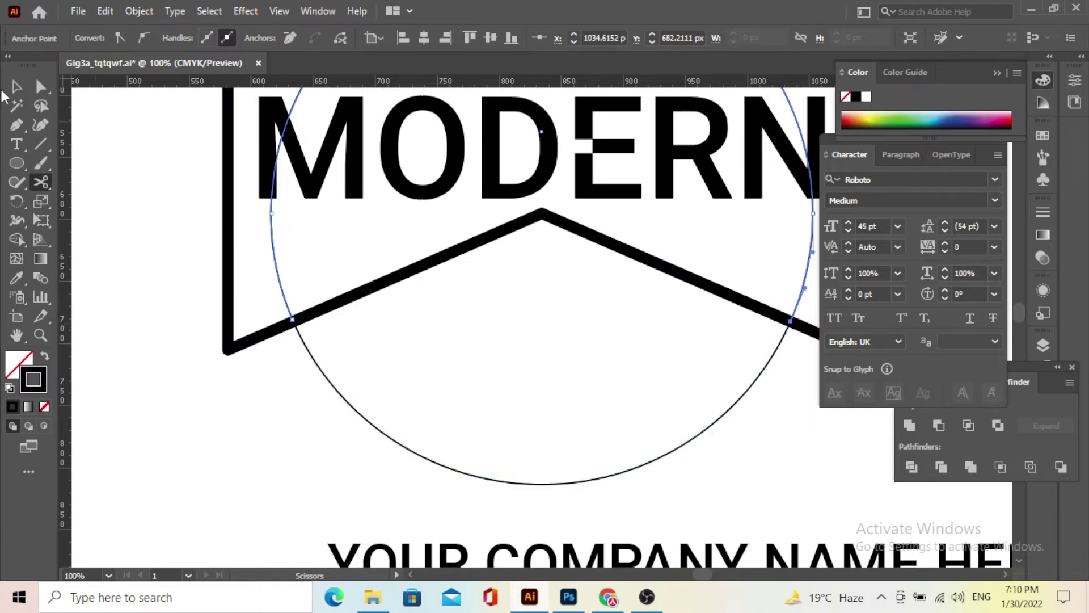
{"action": "left_click", "coordinate": [16, 86]}
{"action": "key", "text": "Delete"}
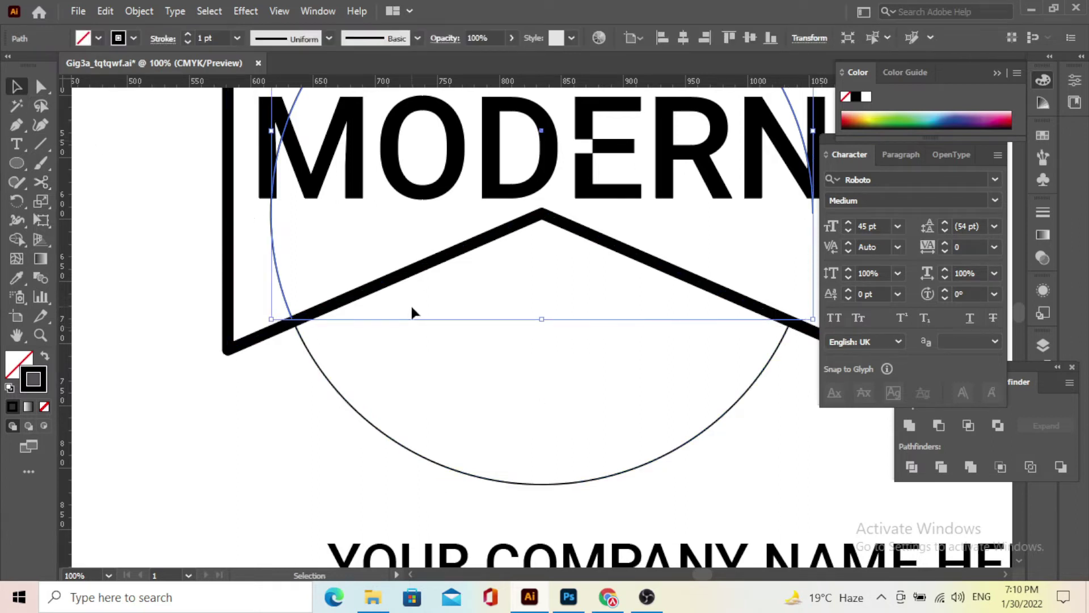
Step: Cut the YOUR COMPANY NAME HERE text to the clipboard, select the remaining lower arc and activate the Type on a Path tool
{"action": "key", "text": "ctrl+0"}
{"action": "left_click", "coordinate": [511, 388]}
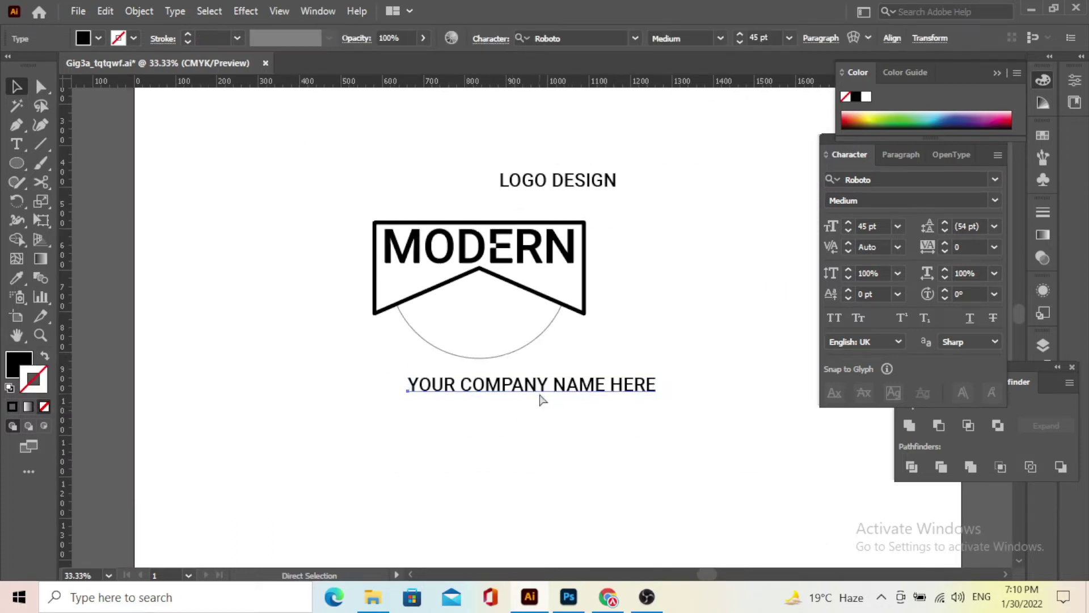
{"action": "key", "text": "ctrl+x"}
{"action": "scroll", "coordinate": [469, 328], "scroll_direction": "up", "scroll_amount": 1}
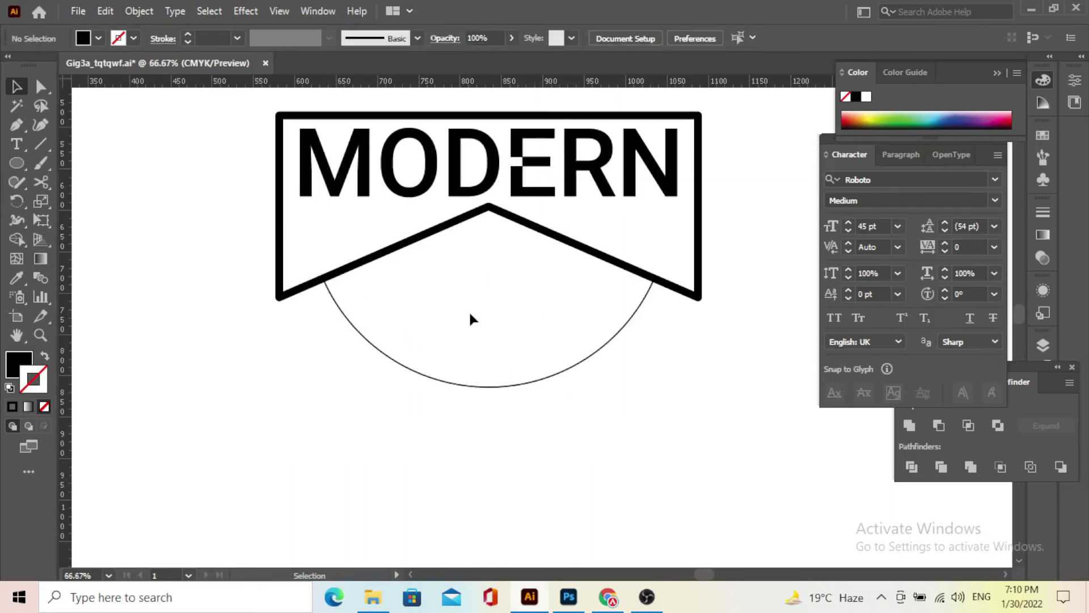
{"action": "key", "text": "ctrl+alt+2"}
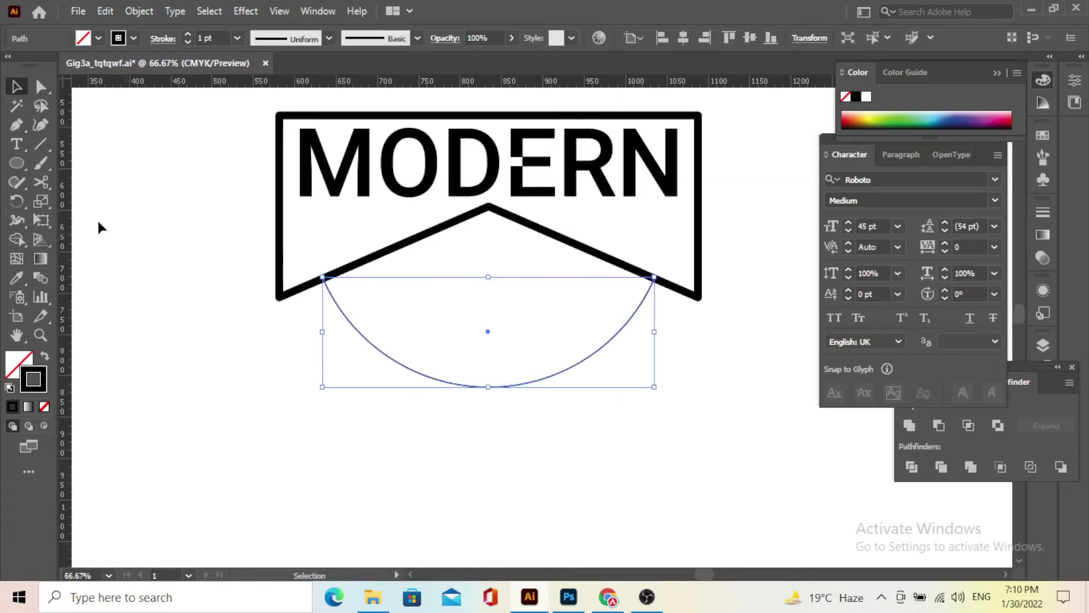
{"action": "left_click", "coordinate": [19, 143]}
{"action": "left_click_drag", "start_coordinate": [19, 143], "coordinate": [132, 182]}
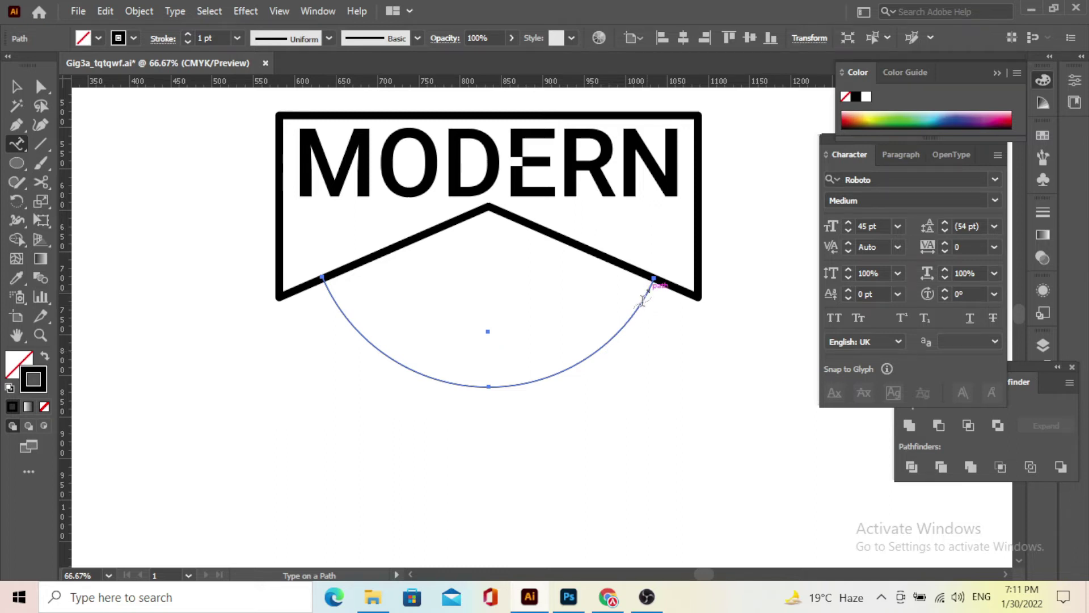
{"action": "left_click", "coordinate": [647, 293]}
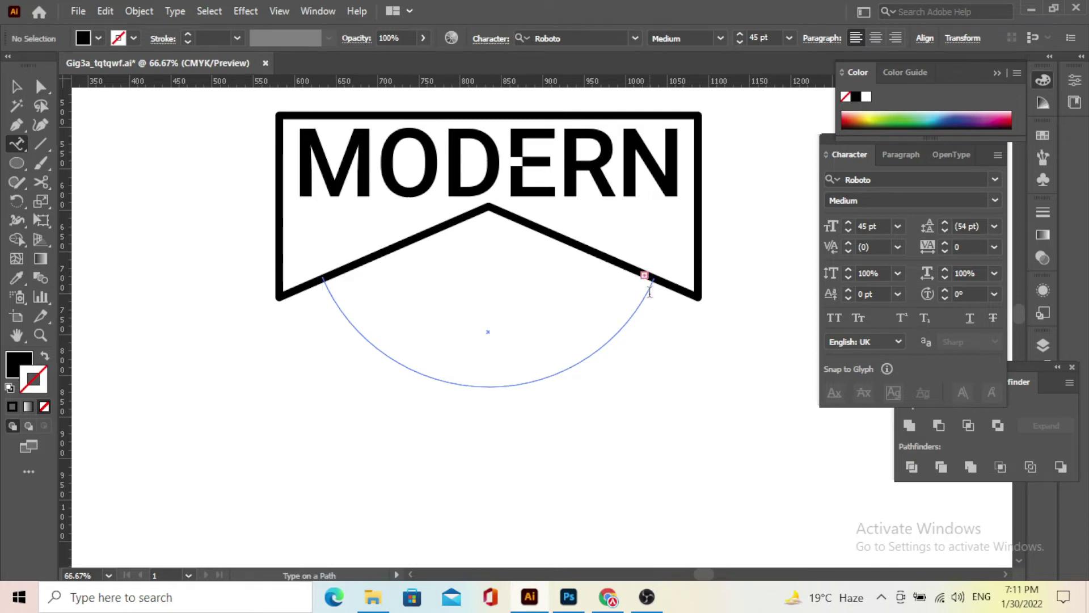
{"action": "left_click", "coordinate": [648, 293]}
{"action": "key", "text": "ctrl"}
{"action": "left_click", "coordinate": [729, 374], "text": "ctrl"}
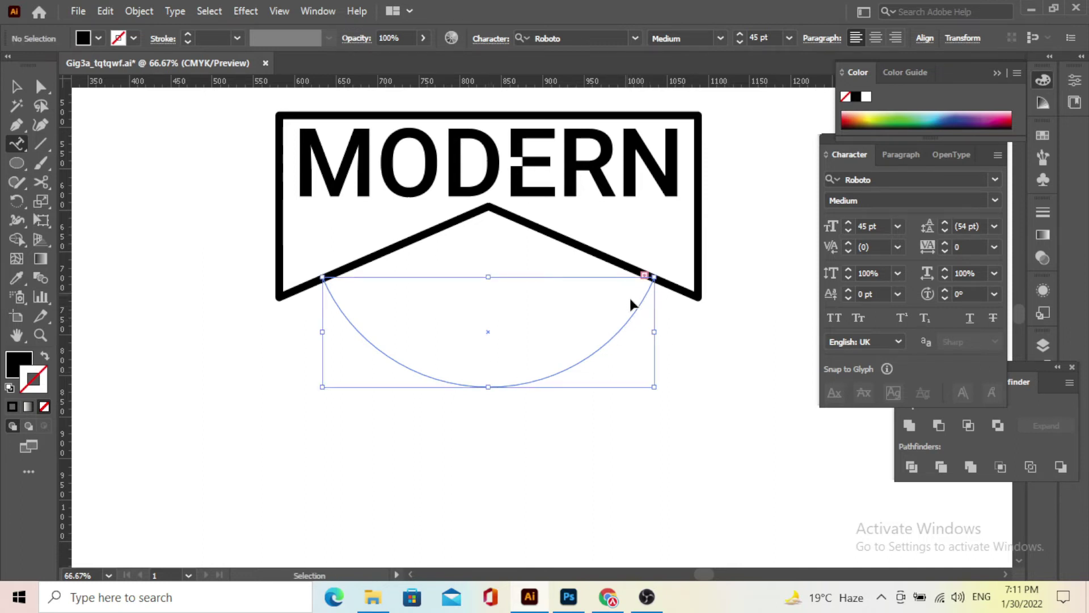
{"action": "key", "text": "ctrl"}
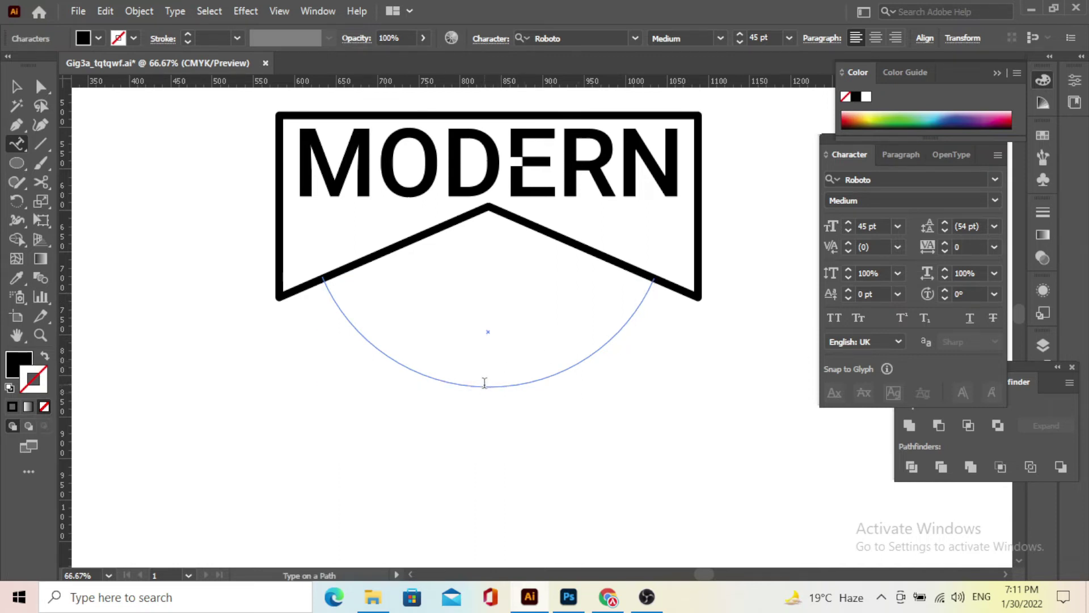
{"action": "key", "text": "ctrl"}
{"action": "left_click", "coordinate": [655, 293], "text": "ctrl"}
{"action": "key", "text": "ctrl+equal"}
{"action": "key", "text": "ctrl+equal"}
{"action": "key", "text": "ctrl+equal"}
{"action": "key", "text": "ctrl+equal"}
{"action": "key", "text": "ctrl+equal"}
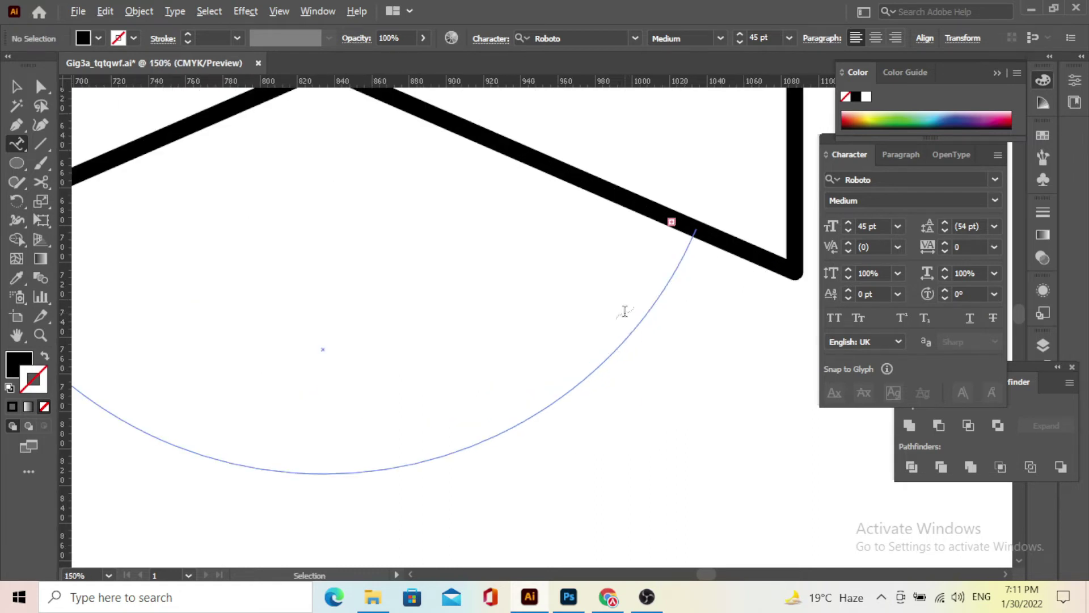
{"action": "key", "text": "ctrl+minus"}
{"action": "key", "text": "ctrl+minus"}
{"action": "key", "text": "ctrl+minus"}
{"action": "key", "text": "ctrl+minus"}
{"action": "key", "text": "ctrl+minus"}
{"action": "key", "text": "ctrl+minus"}
{"action": "key", "text": "ctrl+minus"}
{"action": "key", "text": "ctrl+minus"}
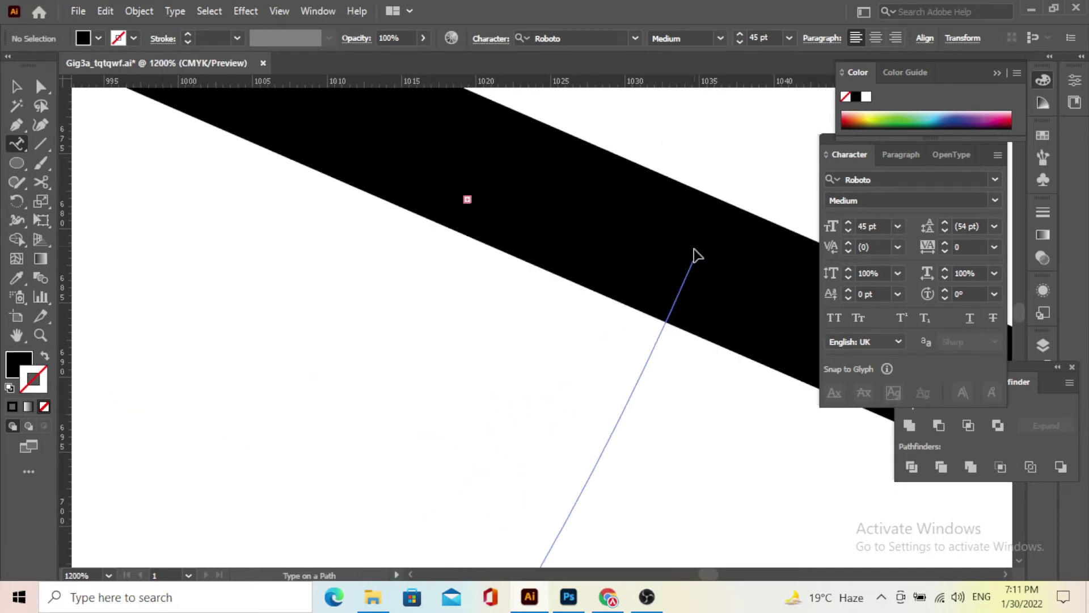
{"action": "key", "text": "ctrl+equal"}
{"action": "key", "text": "ctrl+equal"}
{"action": "key", "text": "ctrl+equal"}
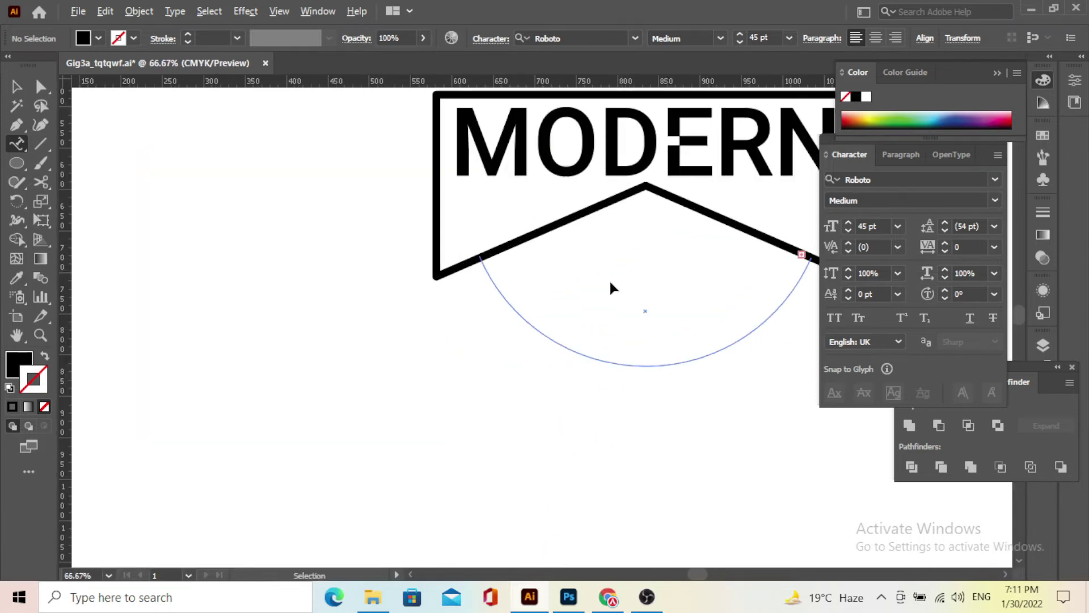
{"action": "left_click", "coordinate": [612, 274], "text": "ctrl"}
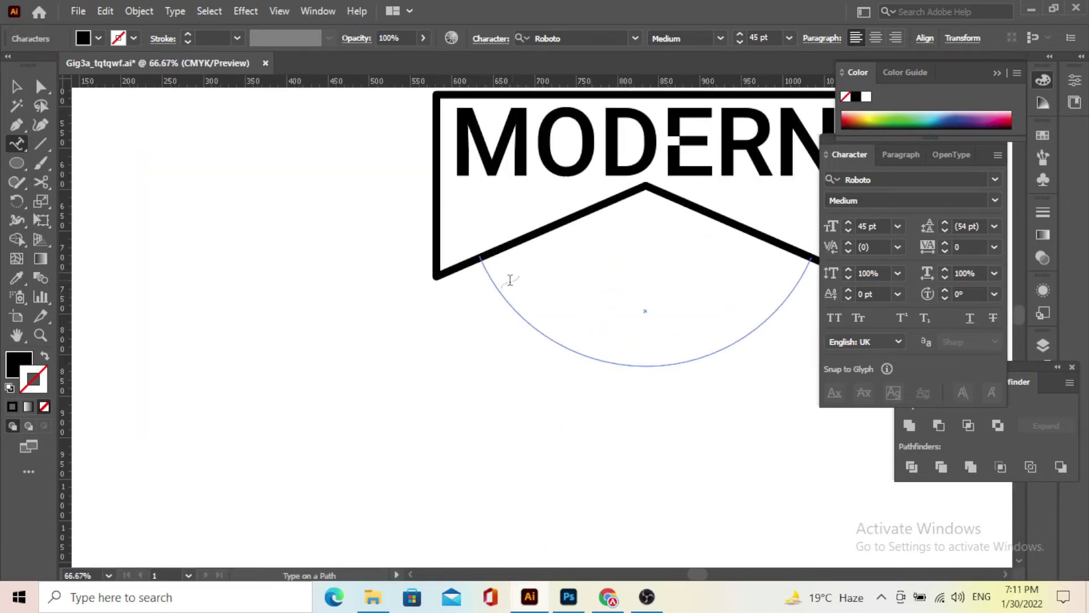
{"action": "key", "text": "ctrl+z"}
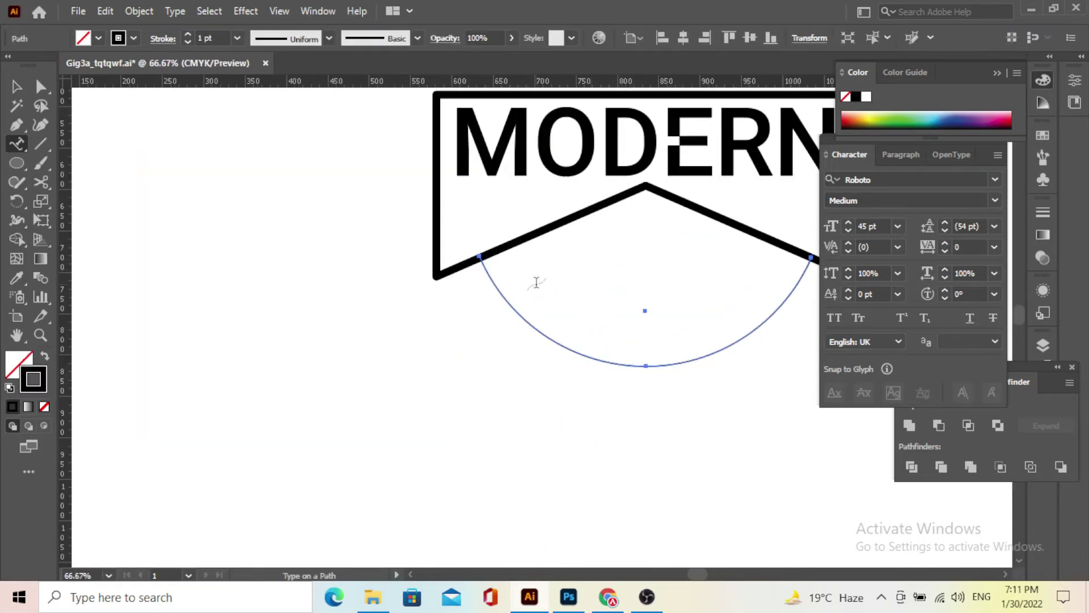
Step: Place the cut company name text along the lower arc, starting near the arc's left end
{"action": "left_click", "coordinate": [492, 276]}
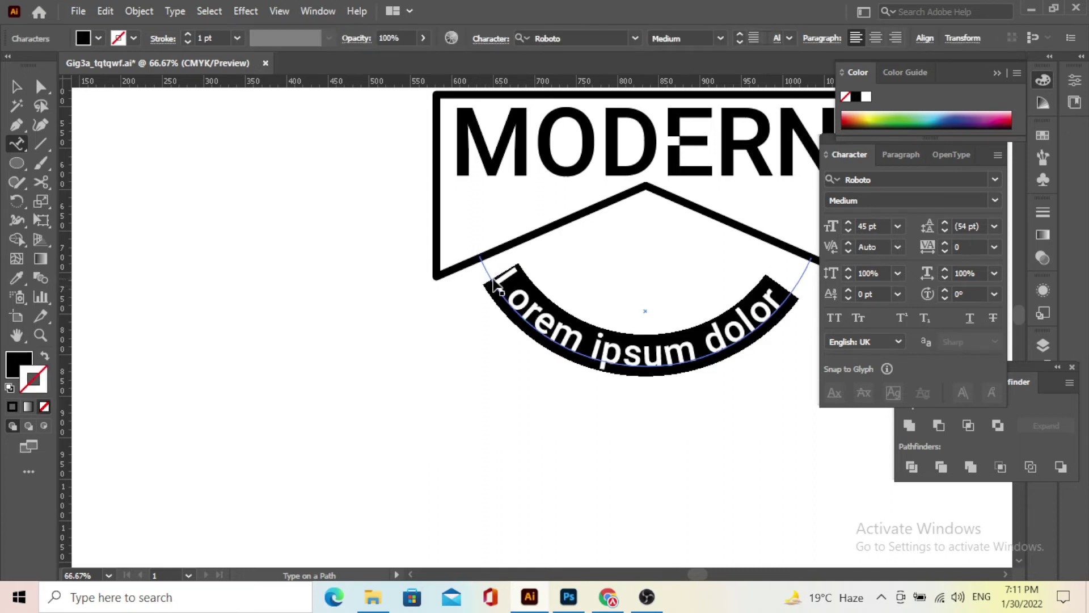
{"action": "type", "text": "YOUR COMPANY"}
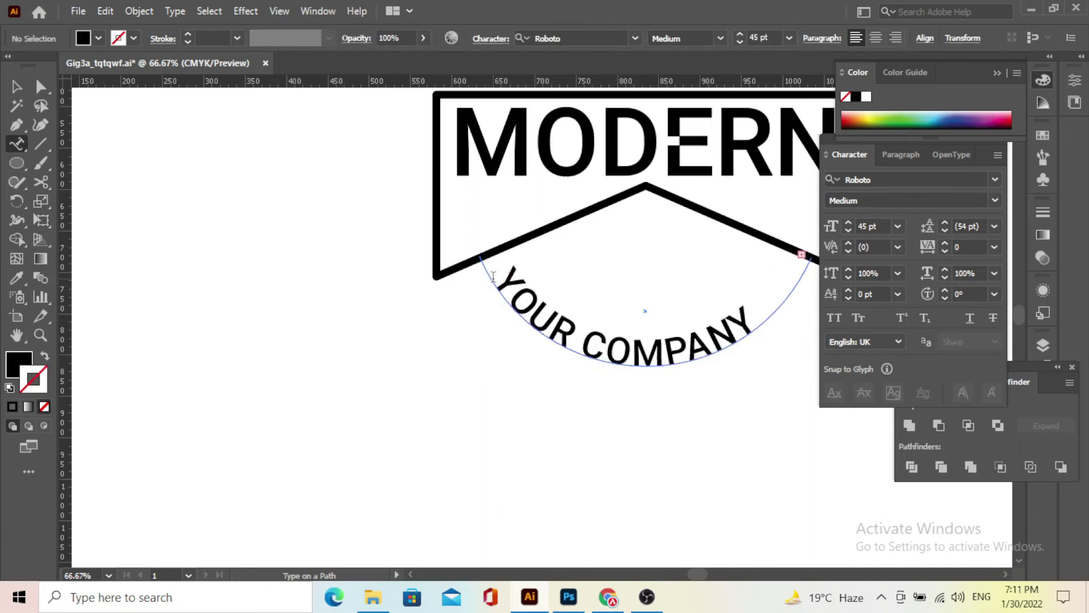
Step: Set the curved company name text's font size to 39 pt
{"action": "triple_click", "coordinate": [576, 324]}
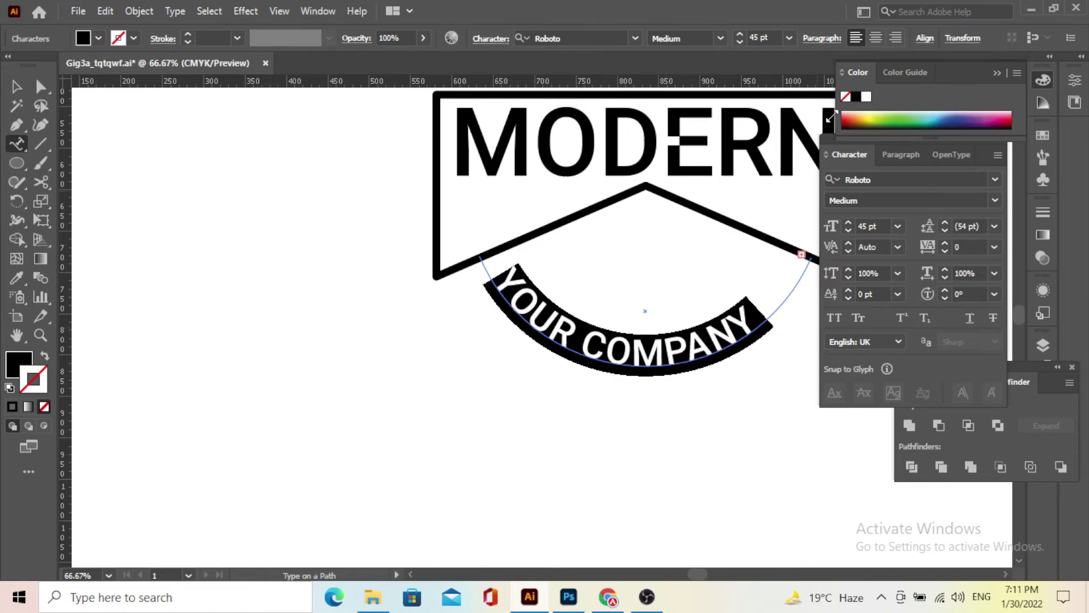
{"action": "left_click", "coordinate": [767, 37]}
{"action": "key", "text": "Up"}
{"action": "key", "text": "Up"}
{"action": "key", "text": "Up"}
{"action": "key", "text": "Up"}
{"action": "key", "text": "Up"}
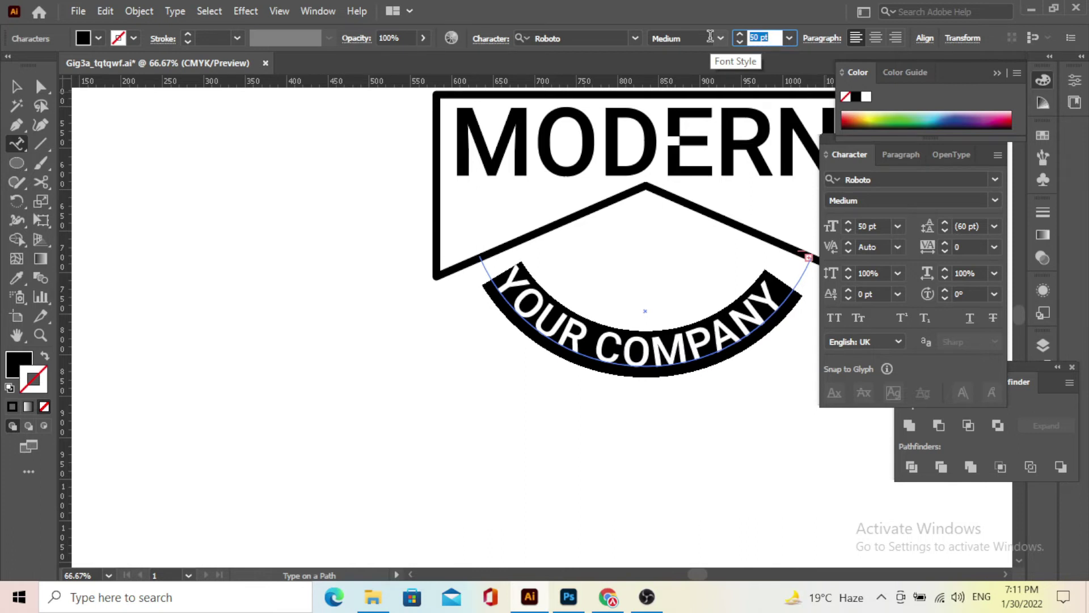
{"action": "key", "text": "Down"}
{"action": "key", "text": "Down"}
{"action": "key", "text": "Down"}
{"action": "key", "text": "Down"}
{"action": "key", "text": "Down"}
{"action": "key", "text": "Down"}
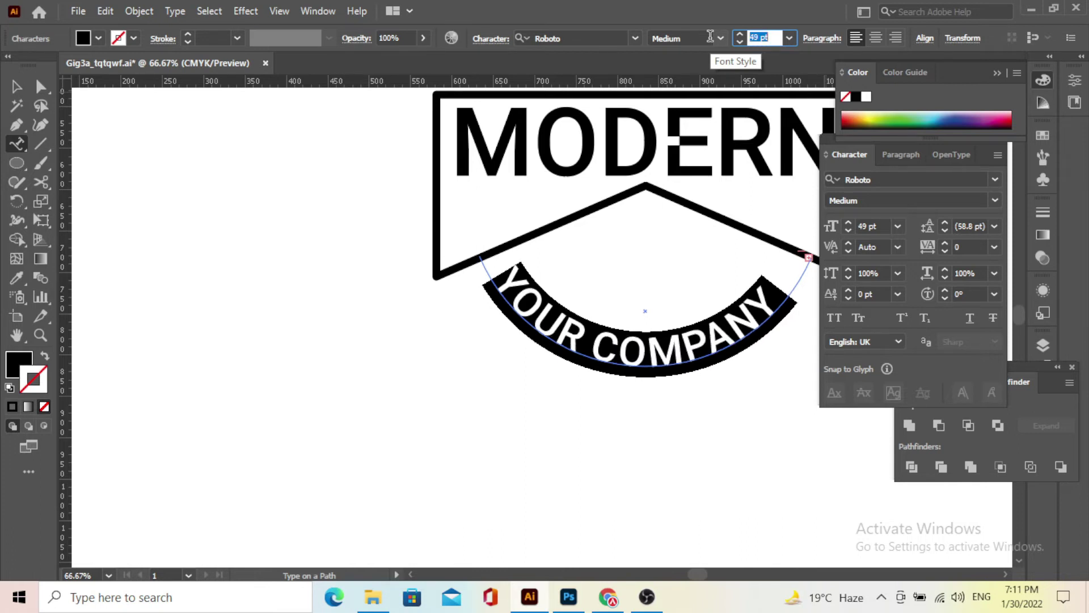
{"action": "key", "text": "Down"}
{"action": "key", "text": "Down"}
{"action": "key", "text": "Down"}
{"action": "key", "text": "Down"}
{"action": "key", "text": "Down"}
{"action": "key", "text": "Down"}
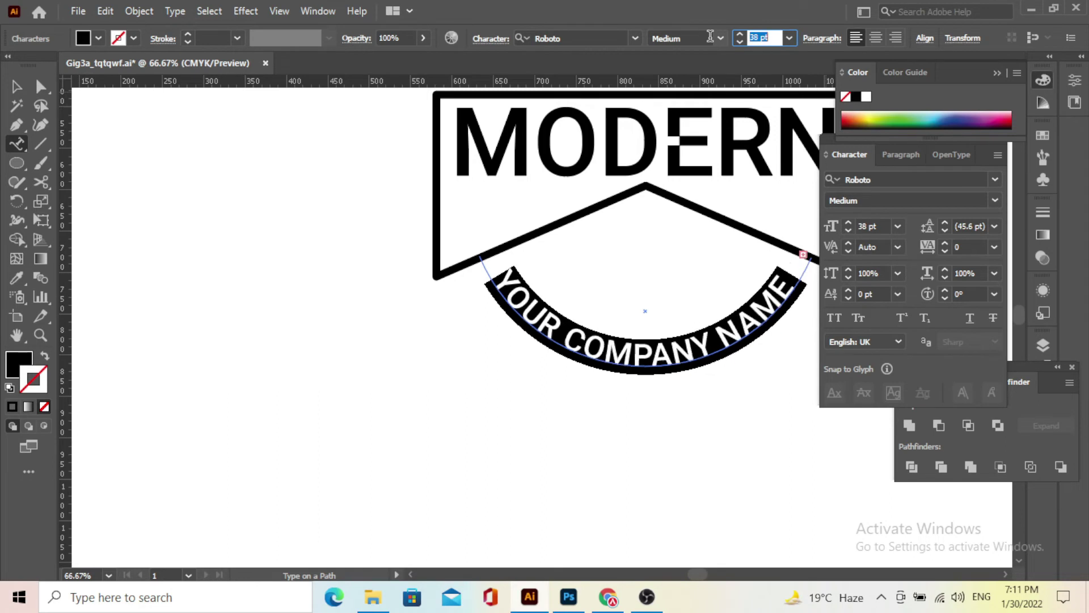
{"action": "key", "text": "Up"}
{"action": "left_click", "coordinate": [17, 86]}
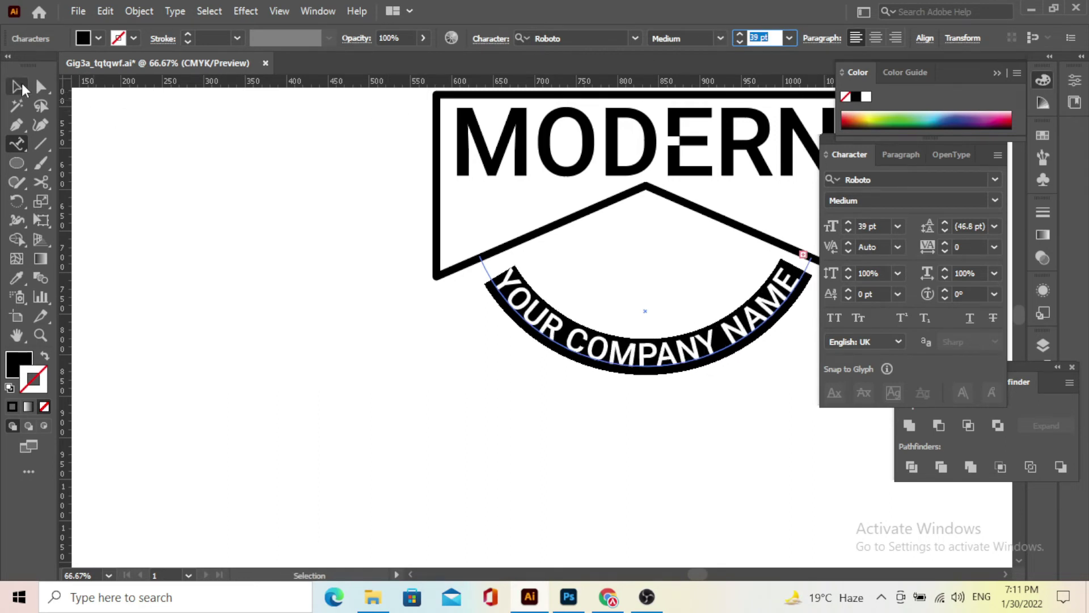
Step: Try centre alignment on the curved company name text, and undo it
{"action": "left_click_drag", "start_coordinate": [461, 231], "coordinate": [387, 246]}
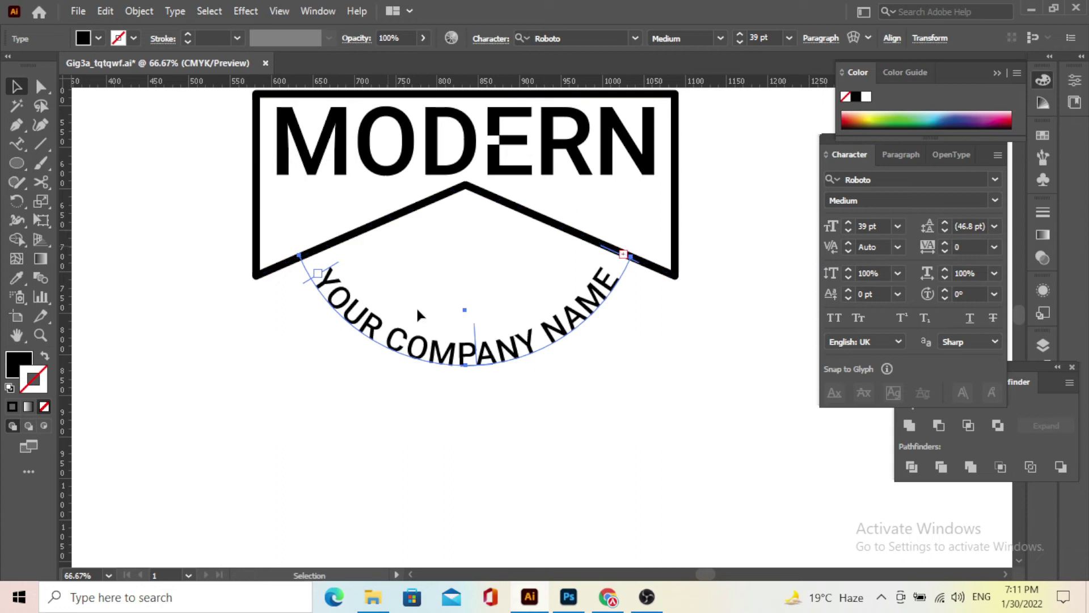
{"action": "scroll", "coordinate": [427, 302], "scroll_direction": "up", "scroll_amount": 1}
{"action": "scroll", "coordinate": [463, 363], "scroll_direction": "down", "scroll_amount": 1}
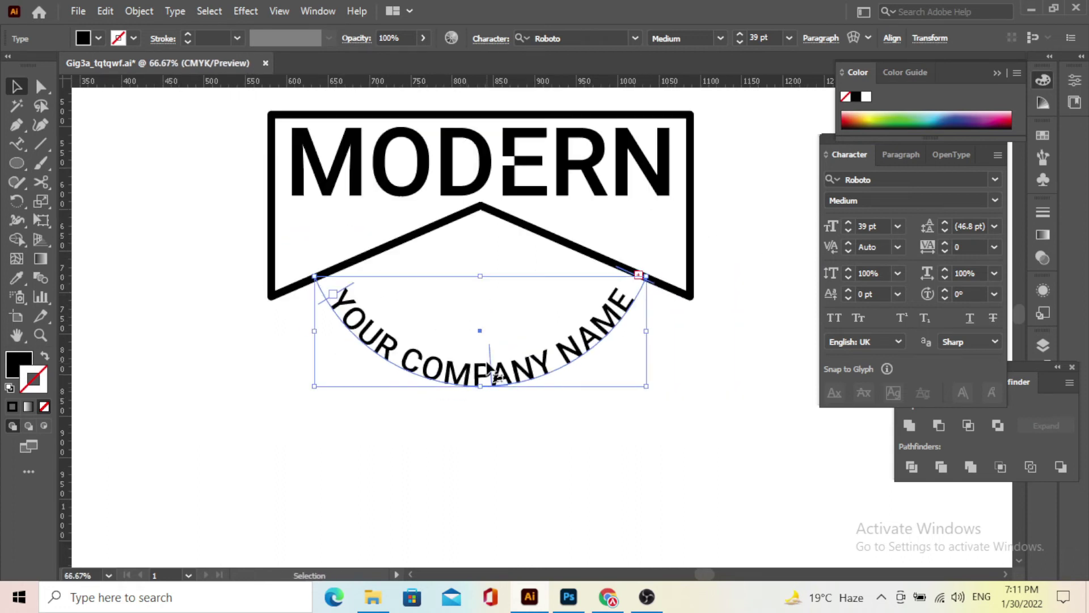
{"action": "key", "text": "t"}
{"action": "triple_click", "coordinate": [476, 381]}
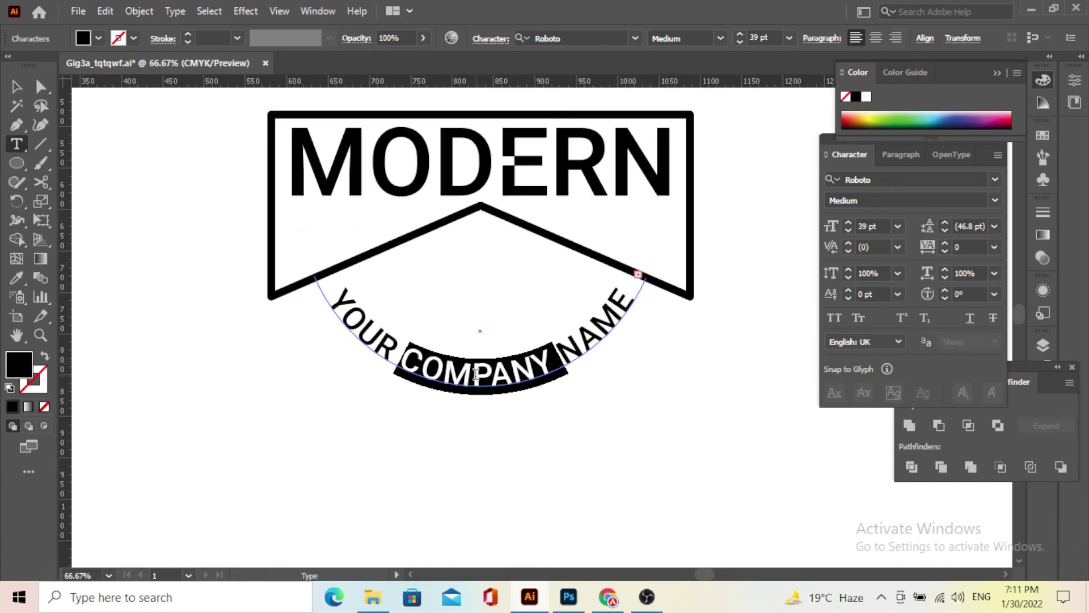
{"action": "left_click", "coordinate": [877, 38]}
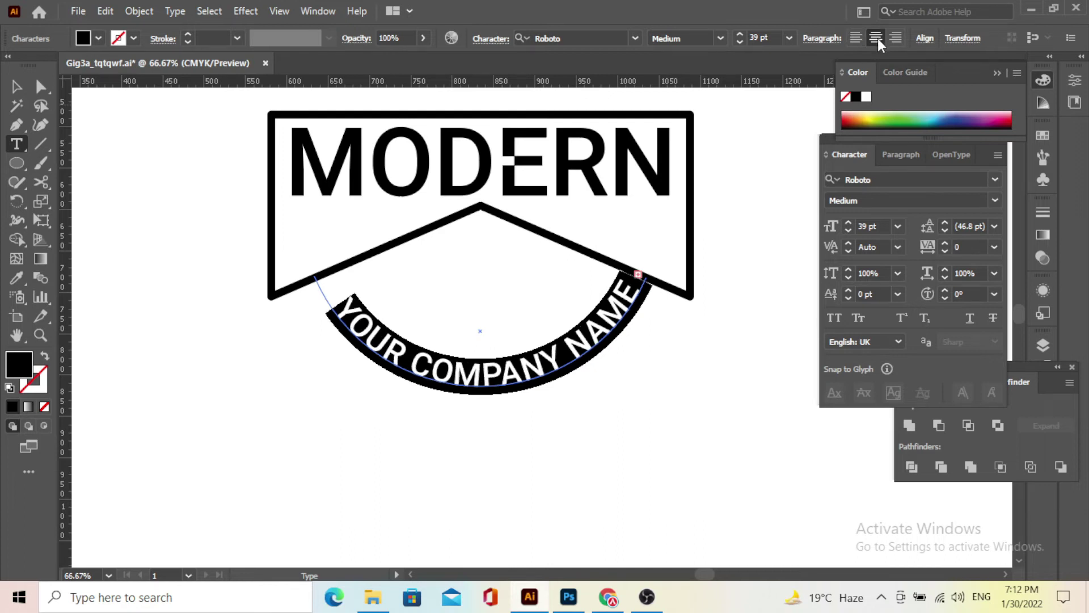
{"action": "key", "text": "ctrl+z"}
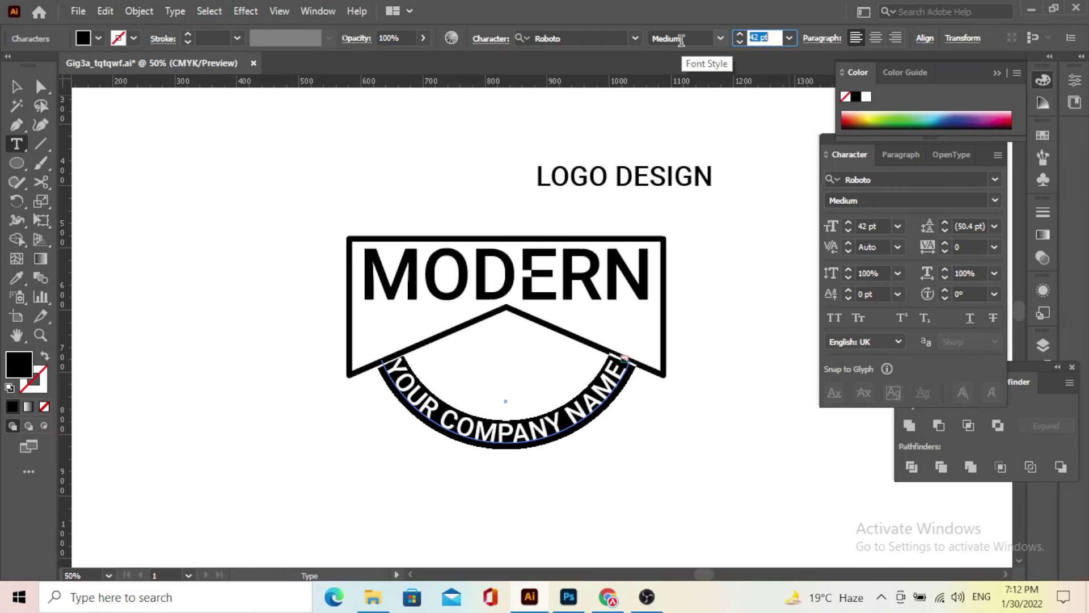
Step: Set the curved company name text's font size to 41 pt and deselect it
{"action": "key", "text": "Return"}
{"action": "left_click", "coordinate": [16, 86]}
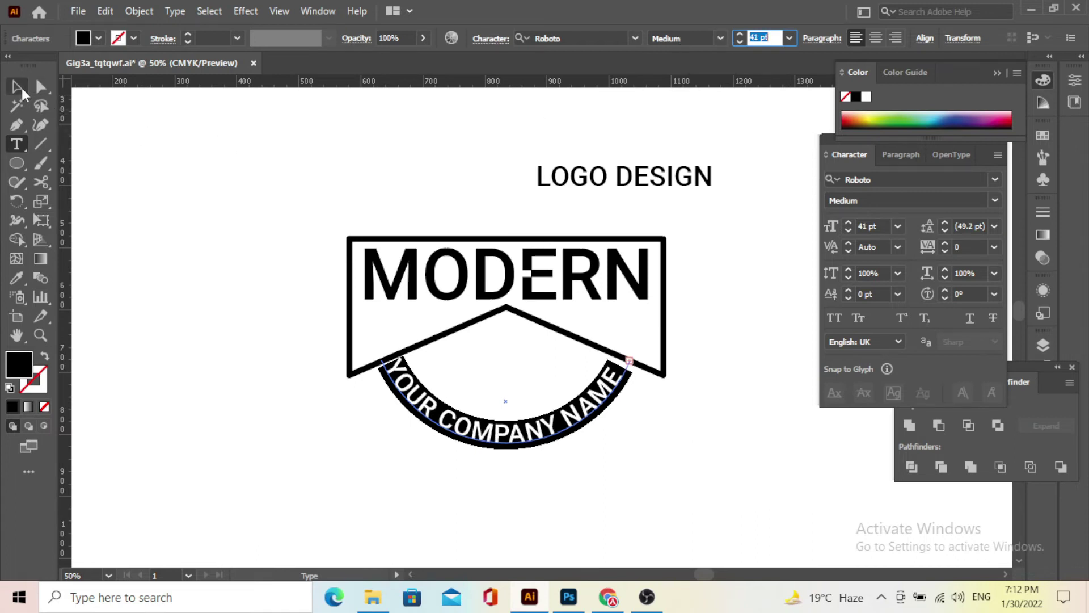
{"action": "key", "text": "ctrl+equal"}
{"action": "key", "text": "ctrl+equal"}
{"action": "left_click", "coordinate": [669, 482]}
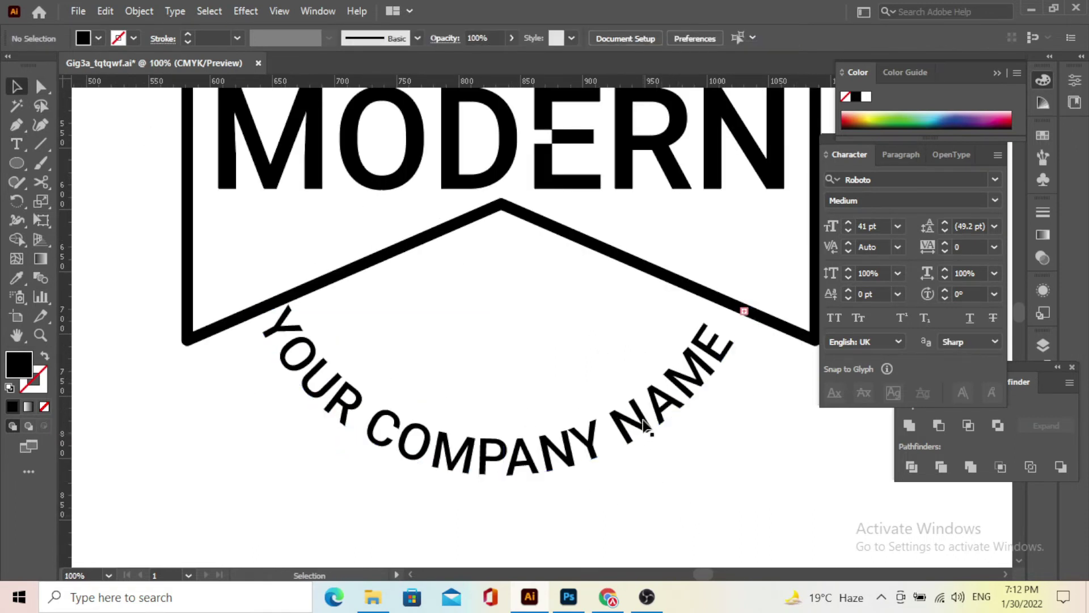
Step: Shift the start of the curved company name text slightly along the arc so the lettering sits evenly below the frame
{"action": "left_click", "coordinate": [642, 425]}
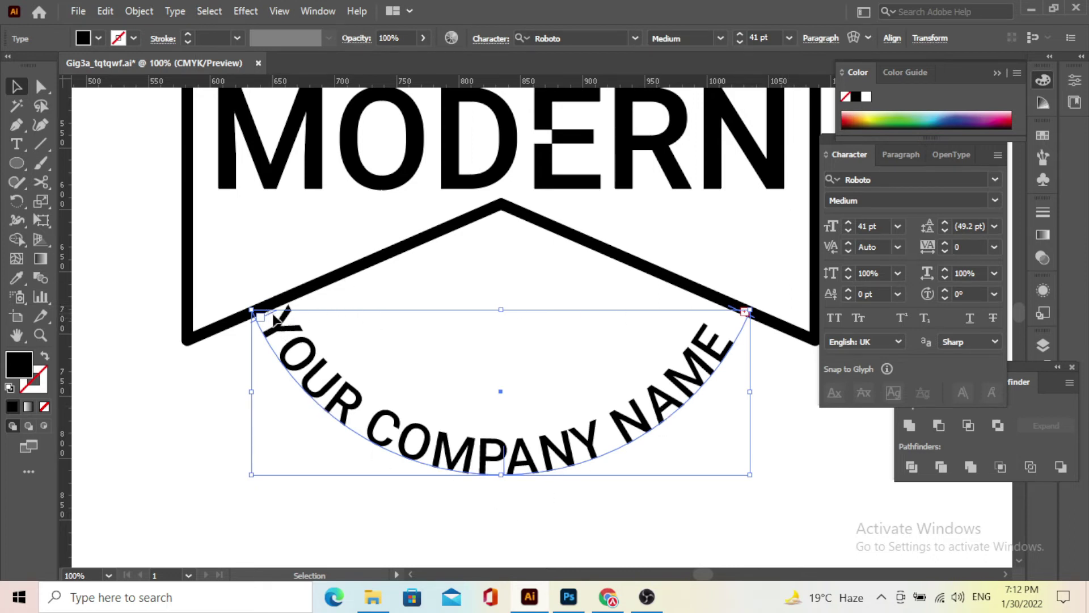
{"action": "left_click_drag", "start_coordinate": [274, 322], "coordinate": [289, 328]}
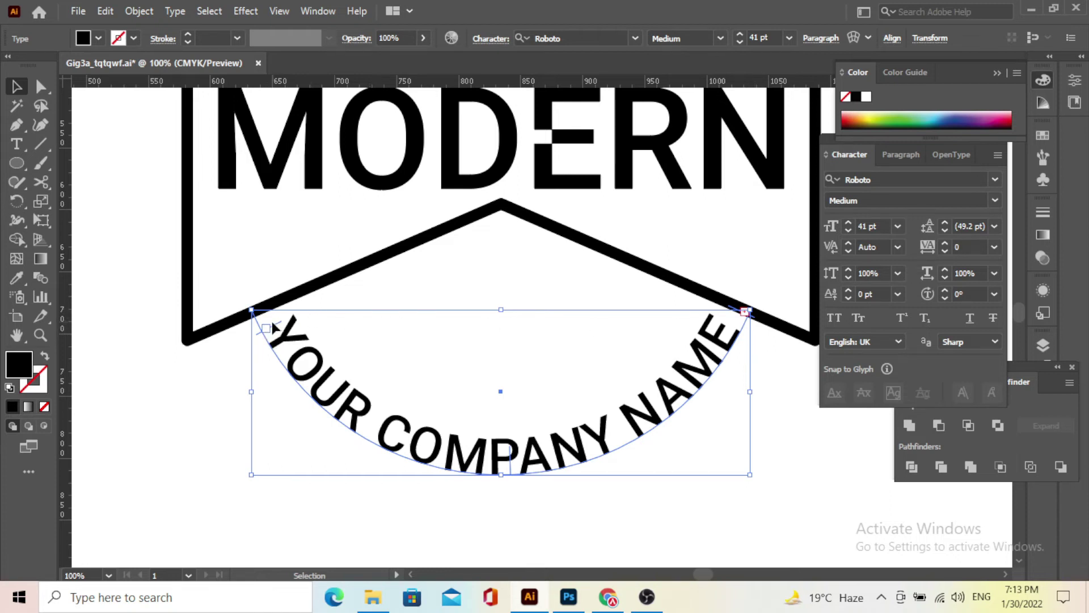
{"action": "scroll", "coordinate": [271, 326], "scroll_direction": "up", "scroll_amount": 4}
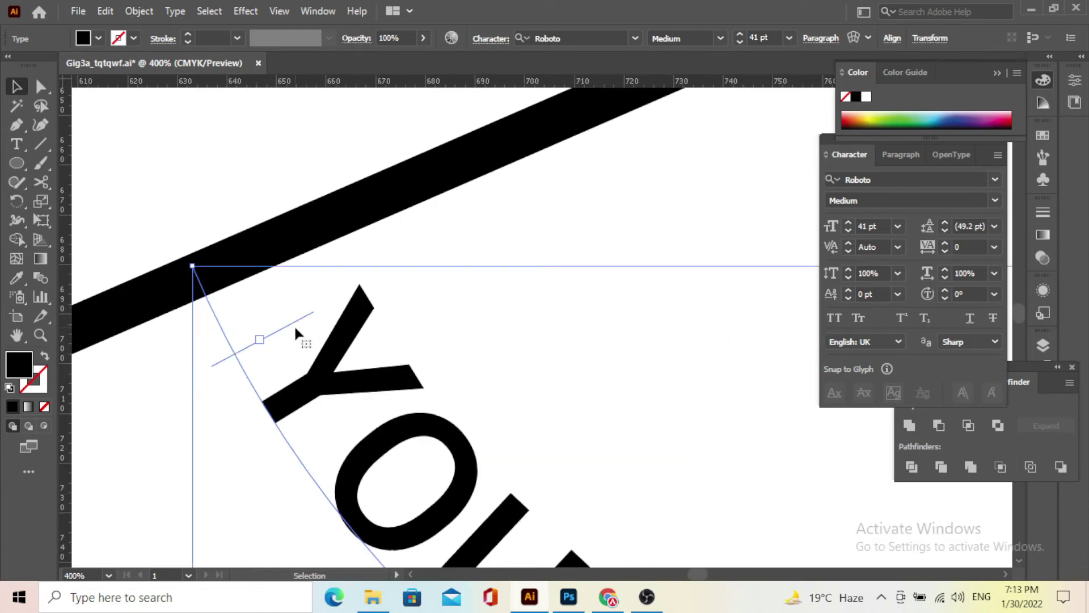
{"action": "left_click_drag", "start_coordinate": [290, 327], "coordinate": [283, 314]}
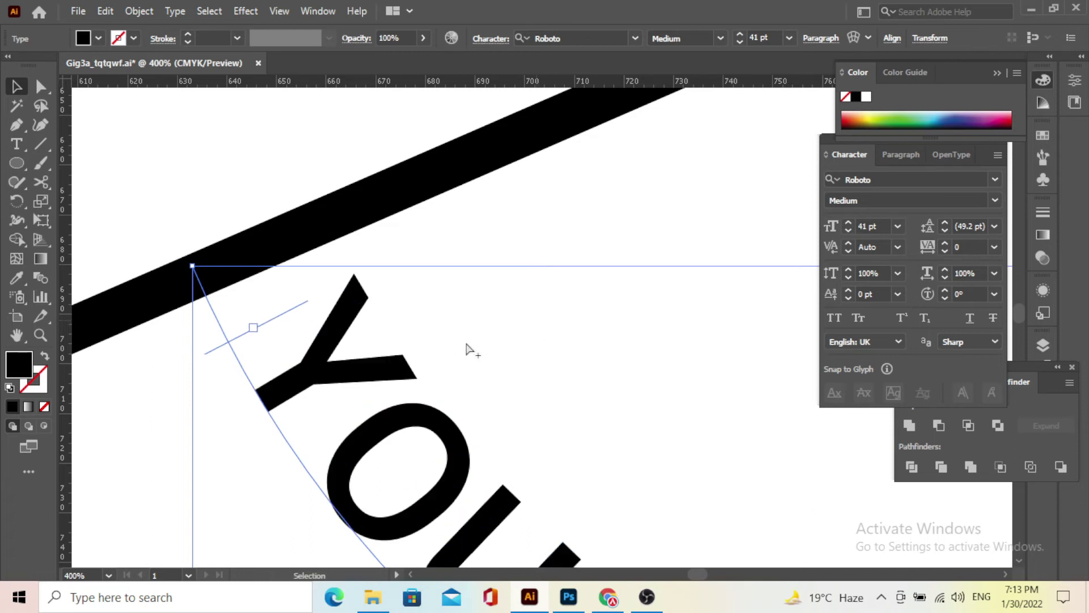
{"action": "scroll", "coordinate": [466, 348], "scroll_direction": "down", "scroll_amount": 4}
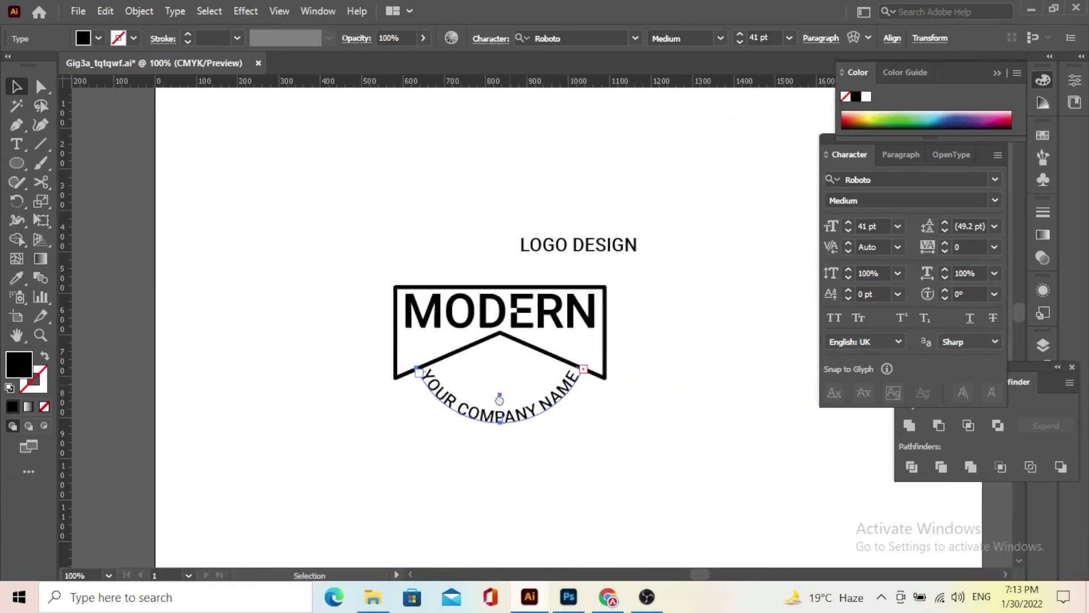
Step: Duplicate the LOGO DESIGN text above the original and change the copy's wording to 2022
{"action": "scroll", "coordinate": [591, 268], "scroll_direction": "down", "scroll_amount": 2}
{"action": "left_click", "coordinate": [600, 260]}
{"action": "left_click_drag", "start_coordinate": [600, 261], "coordinate": [492, 155]}
{"action": "triple_click", "coordinate": [525, 179]}
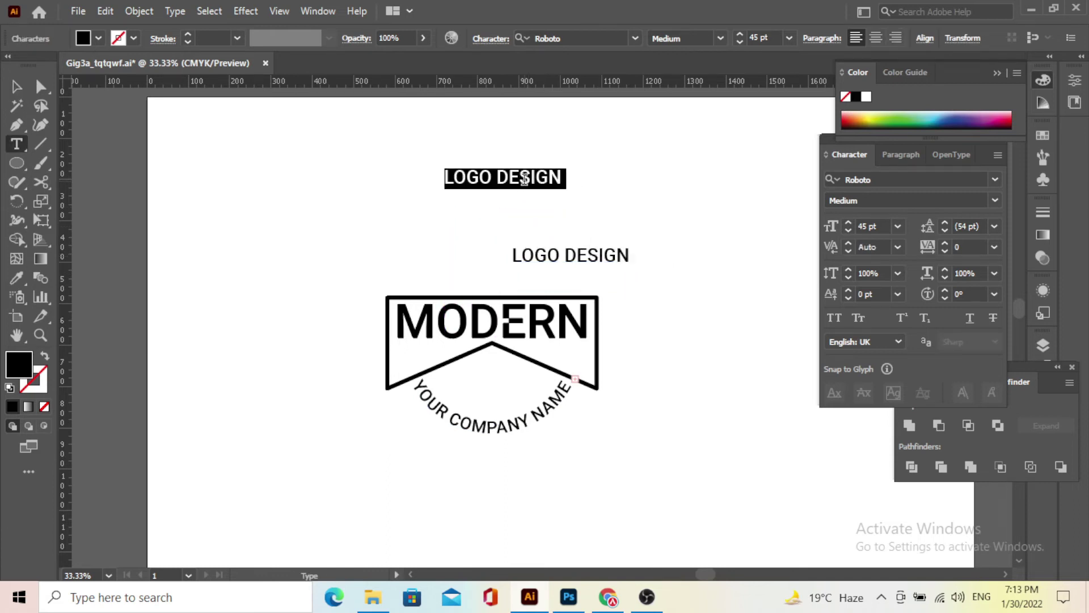
{"action": "type", "text": "2022"}
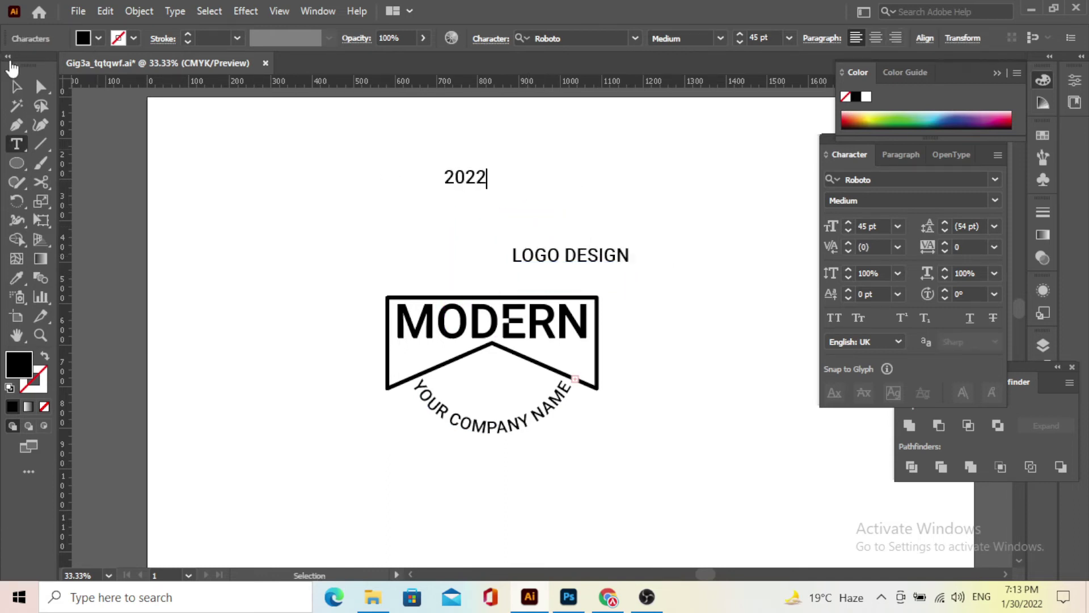
Step: Move the 2022 text under the frame's peak, above the company name, and enlarge it to about 67.7 pt
{"action": "left_click", "coordinate": [16, 86]}
{"action": "scroll", "coordinate": [519, 217], "scroll_direction": "down", "scroll_amount": 2}
{"action": "left_click_drag", "start_coordinate": [469, 123], "coordinate": [494, 328]}
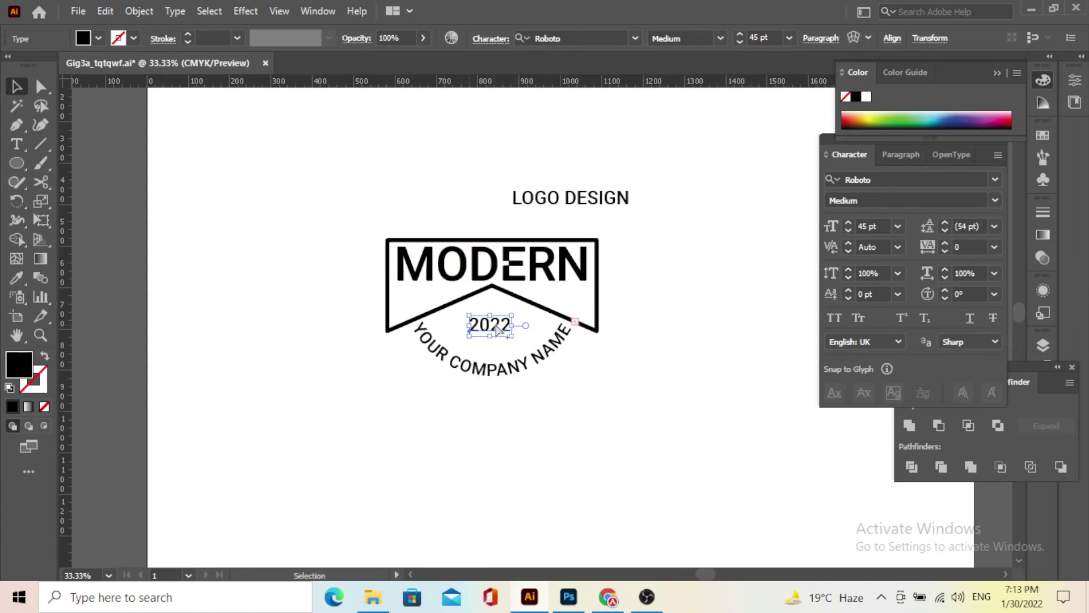
{"action": "scroll", "coordinate": [495, 328], "scroll_direction": "up", "scroll_amount": 4}
{"action": "left_click_drag", "start_coordinate": [564, 374], "coordinate": [614, 421]}
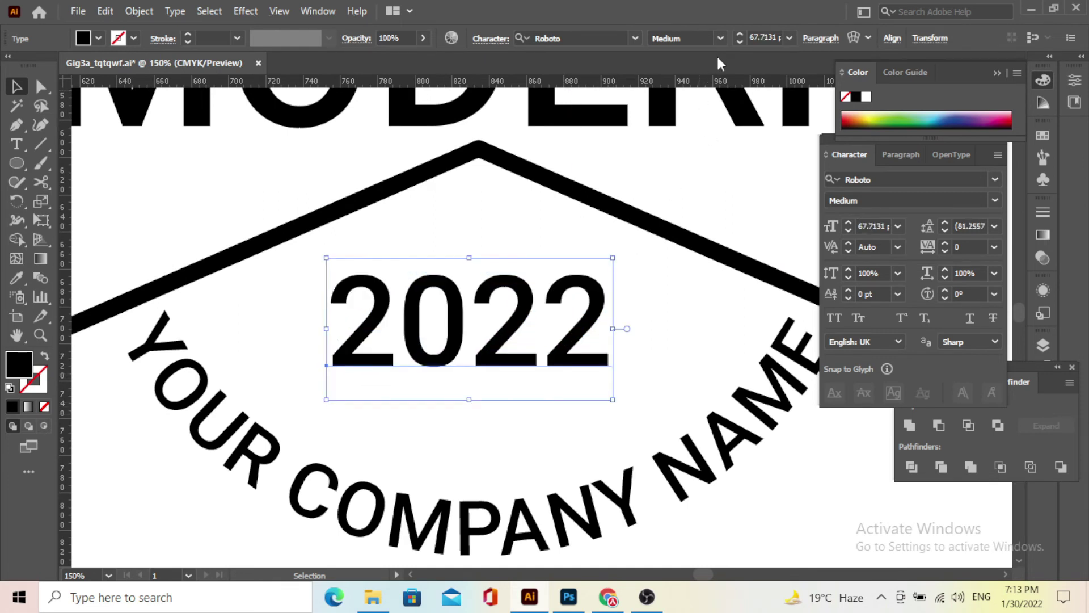
Step: Set the 2022 text's font style to Bold and deselect it
{"action": "left_click", "coordinate": [720, 39]}
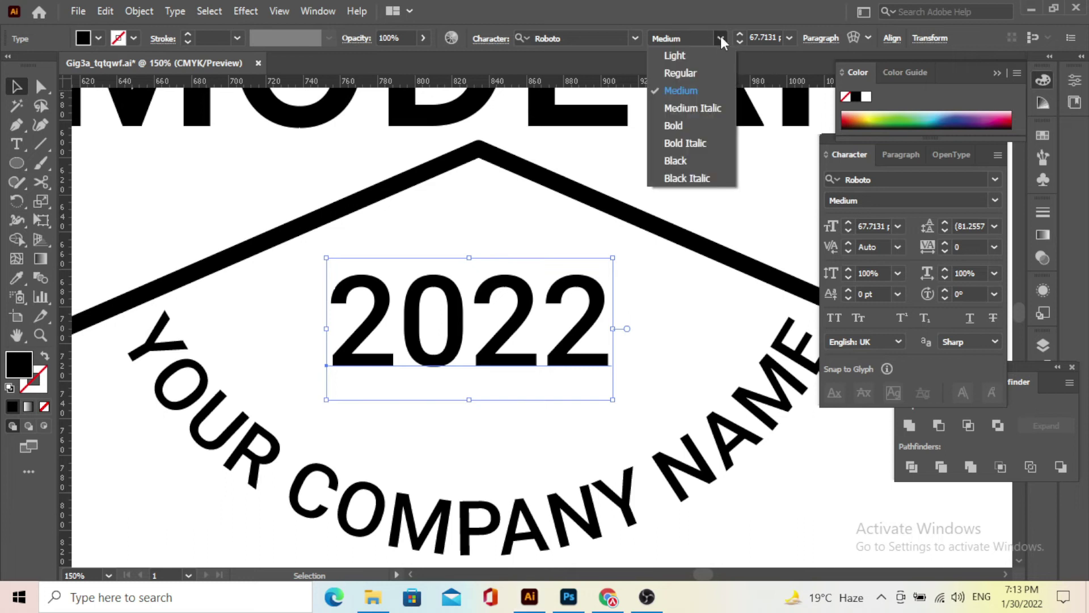
{"action": "left_click", "coordinate": [690, 121]}
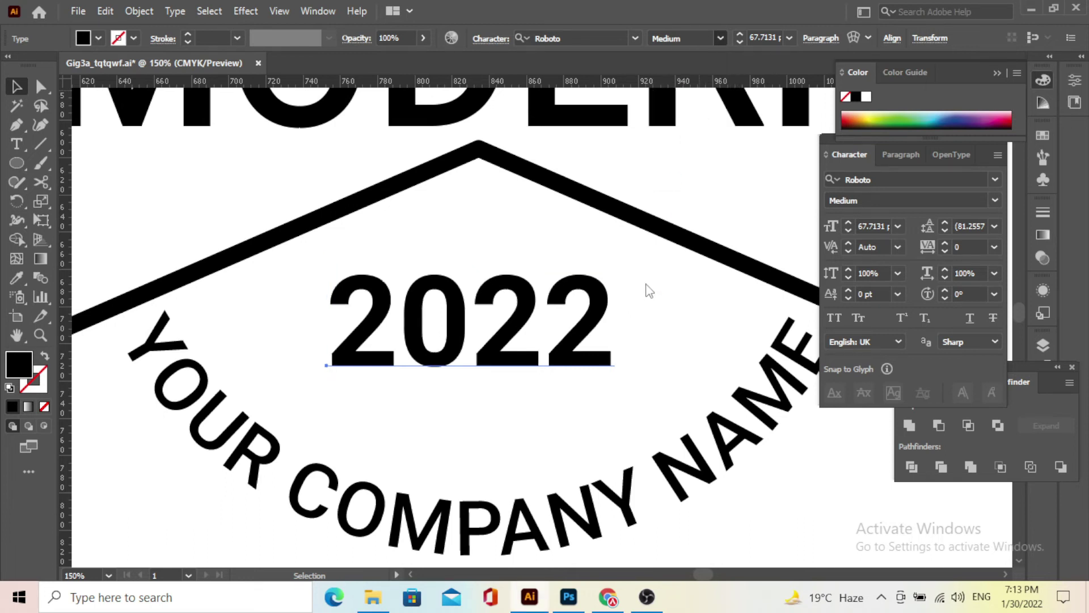
{"action": "left_click", "coordinate": [560, 406]}
Step: Move the LOGO DESIGN text toward the frame's centre line, then copy the word DESIGN and delete it from that text
{"action": "scroll", "coordinate": [559, 406], "scroll_direction": "down", "scroll_amount": 4}
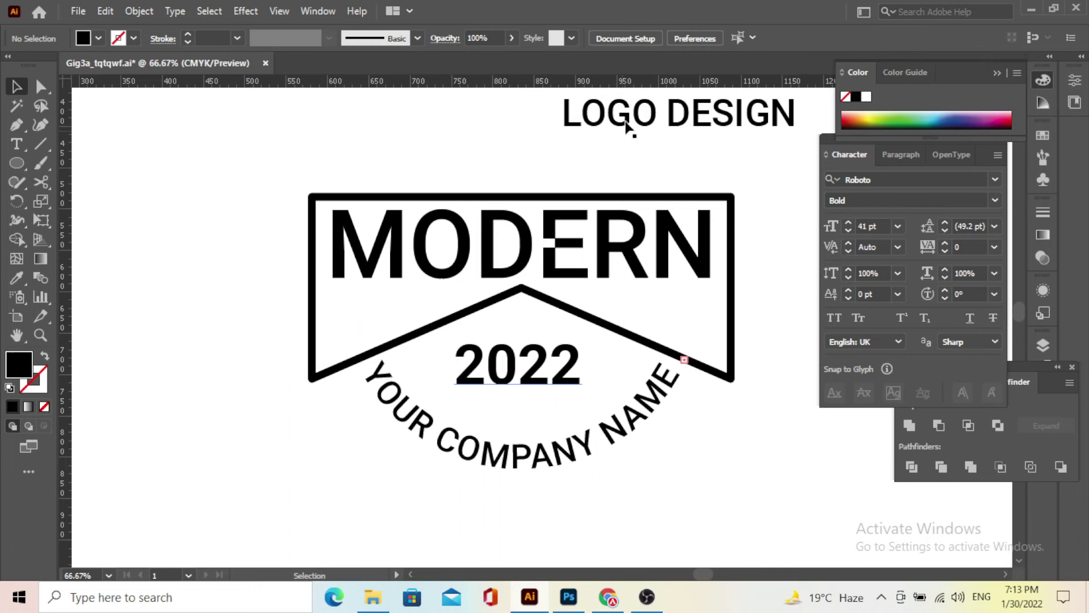
{"action": "left_click_drag", "start_coordinate": [628, 134], "coordinate": [521, 123]}
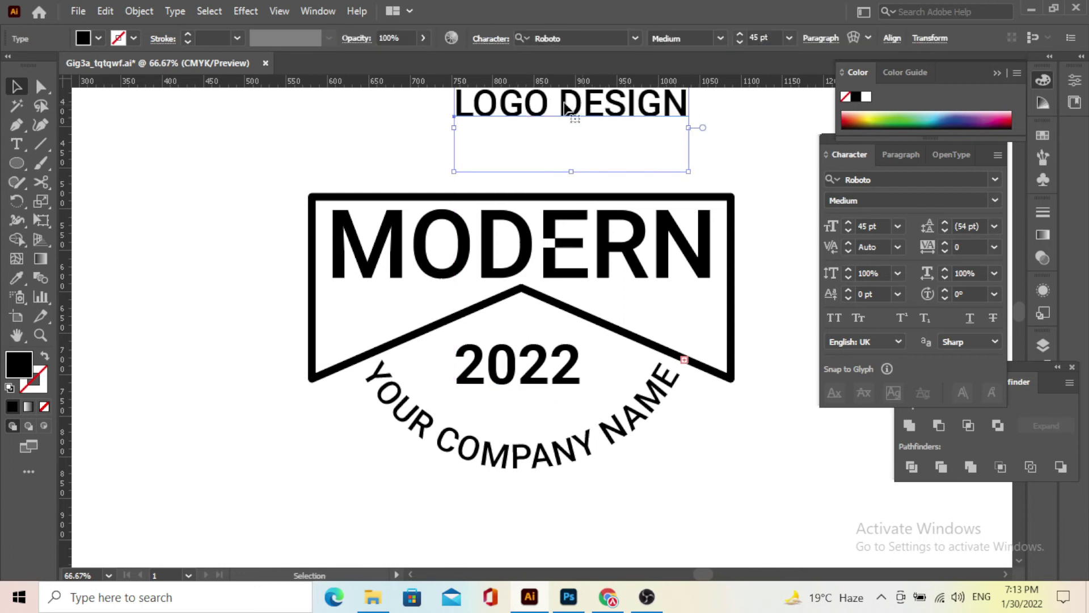
{"action": "double_click", "coordinate": [564, 110]}
{"action": "double_click", "coordinate": [561, 113]}
{"action": "key", "text": "ctrl+c"}
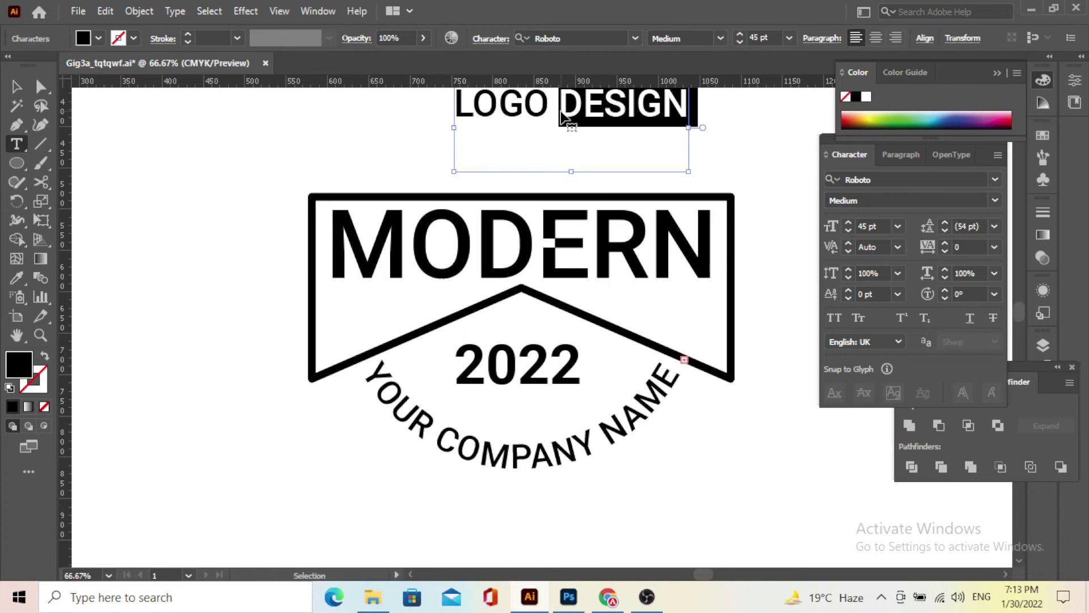
{"action": "key", "text": "BackSpace"}
{"action": "left_click", "coordinate": [9, 89]}
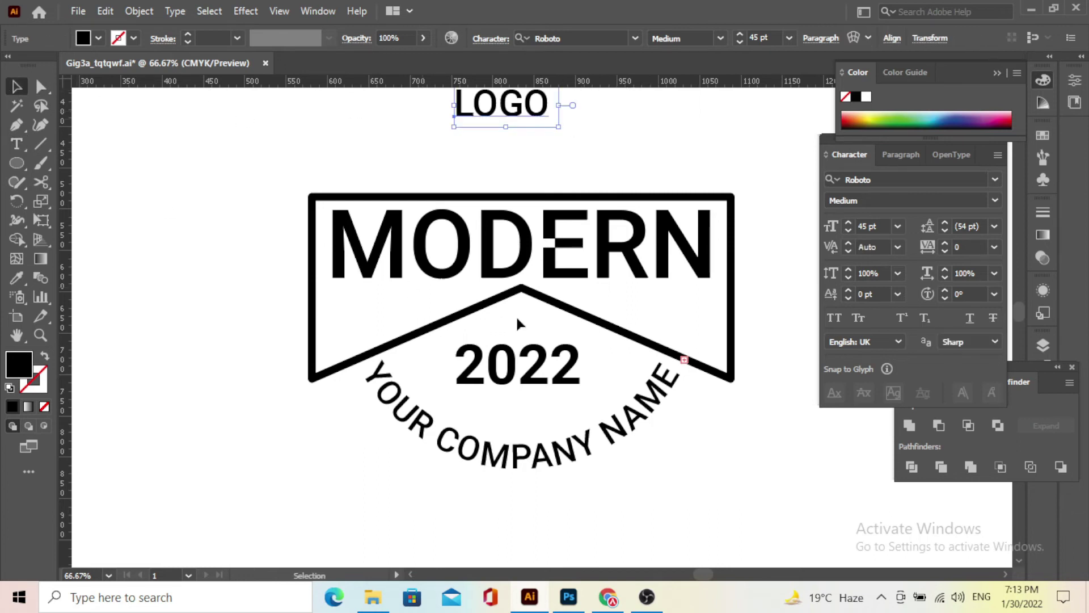
Step: Paste DESIGN as a separate text object and align it beneath the right end of the MODERN wordmark
{"action": "left_click", "coordinate": [666, 321]}
{"action": "key", "text": "ctrl+v"}
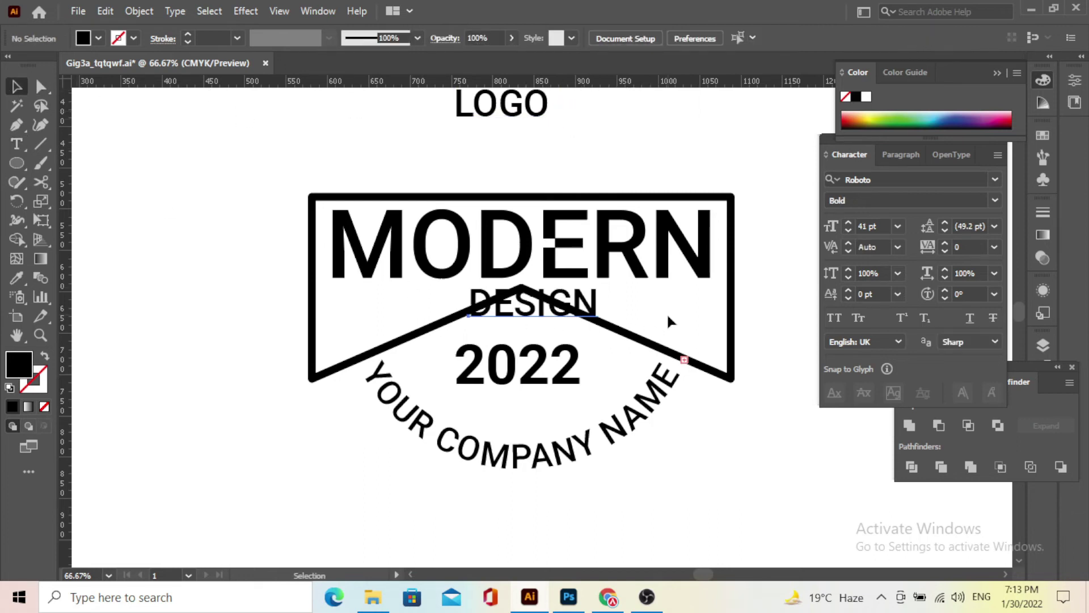
{"action": "left_click_drag", "start_coordinate": [599, 301], "coordinate": [698, 303]}
{"action": "left_click", "coordinate": [801, 278]}
{"action": "left_click", "coordinate": [489, 115]}
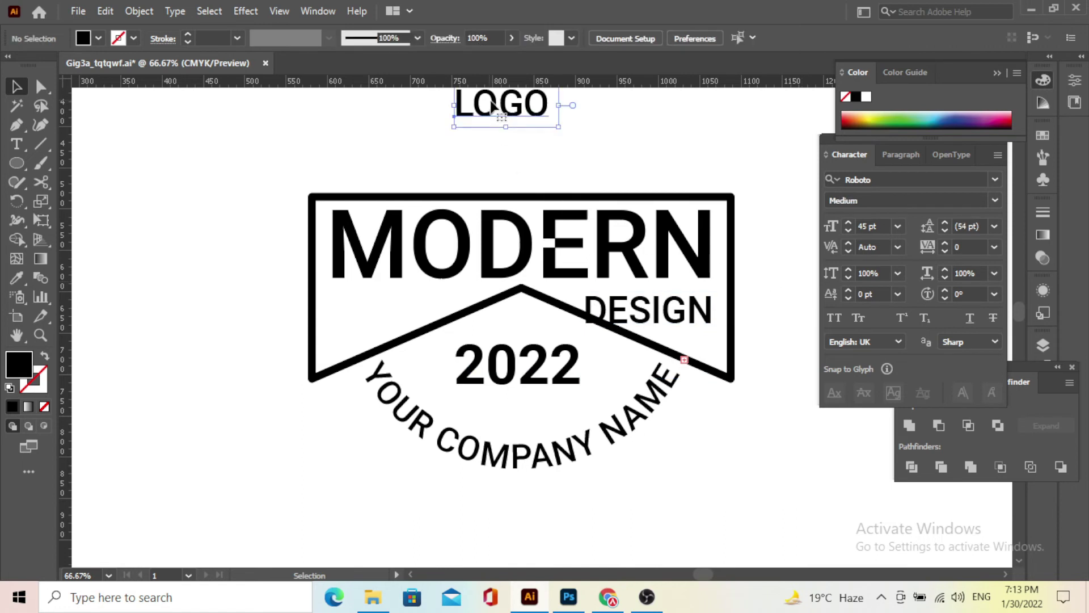
Step: Set the DESIGN text's font size to 25 pt
{"action": "double_click", "coordinate": [653, 311]}
{"action": "double_click", "coordinate": [658, 306]}
{"action": "key", "text": "Escape"}
{"action": "double_click", "coordinate": [759, 38]}
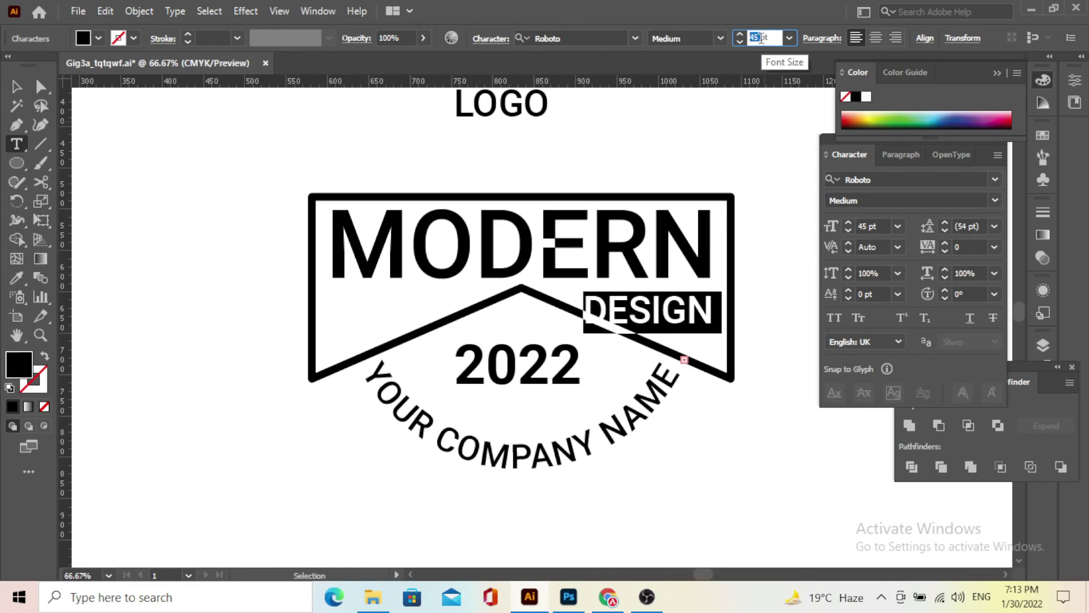
{"action": "type", "text": "25"}
{"action": "key", "text": "Return"}
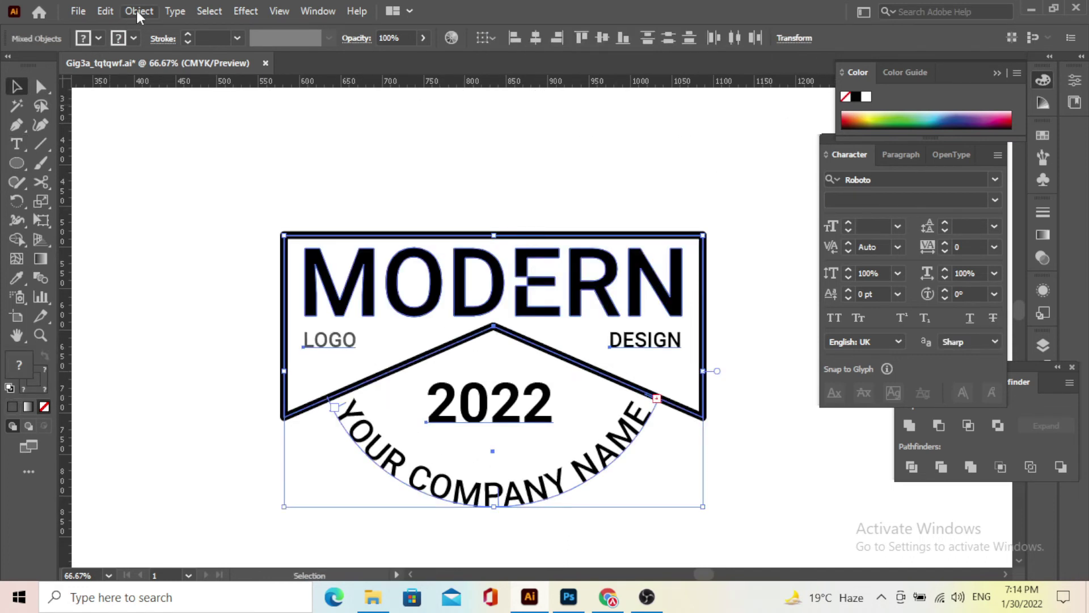
Step: Expand the appearance of all the logo artwork, expand its objects and fills into shapes, and deselect it
{"action": "left_click", "coordinate": [139, 11]}
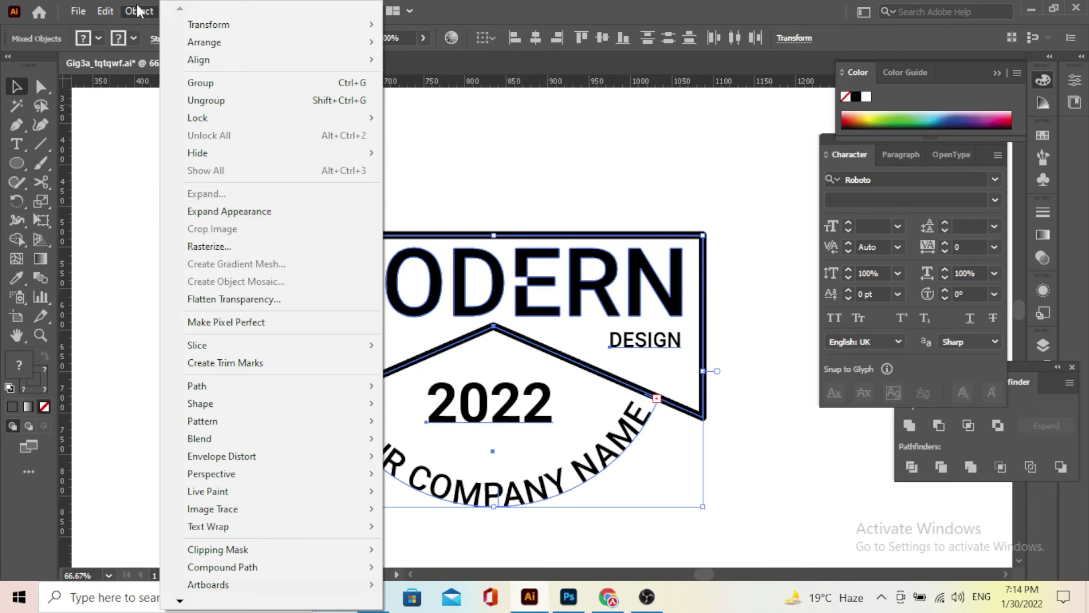
{"action": "left_click", "coordinate": [244, 212]}
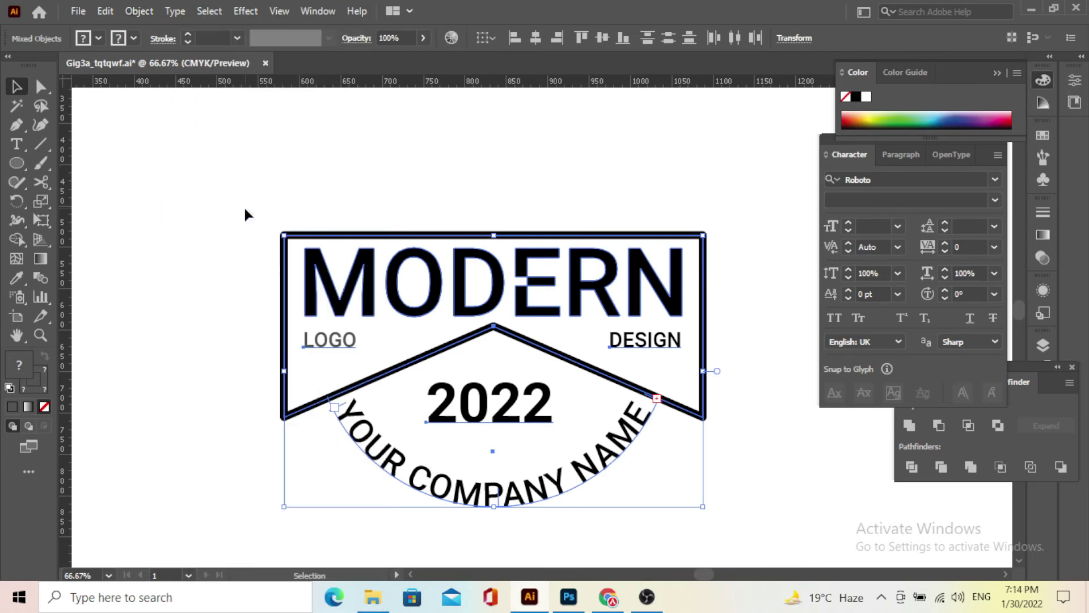
{"action": "left_click", "coordinate": [134, 11]}
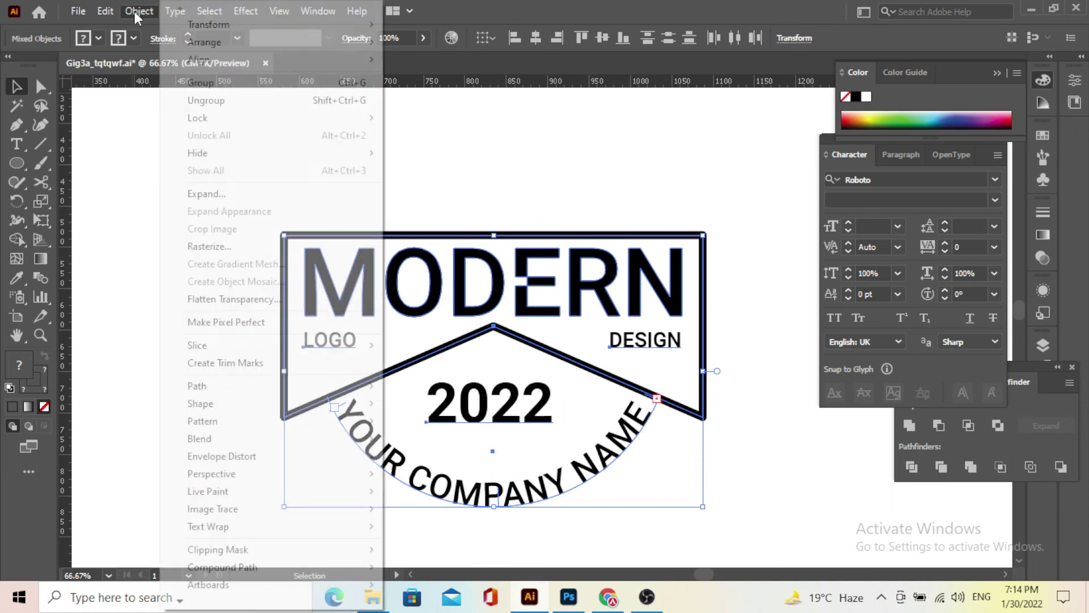
{"action": "left_click", "coordinate": [230, 194]}
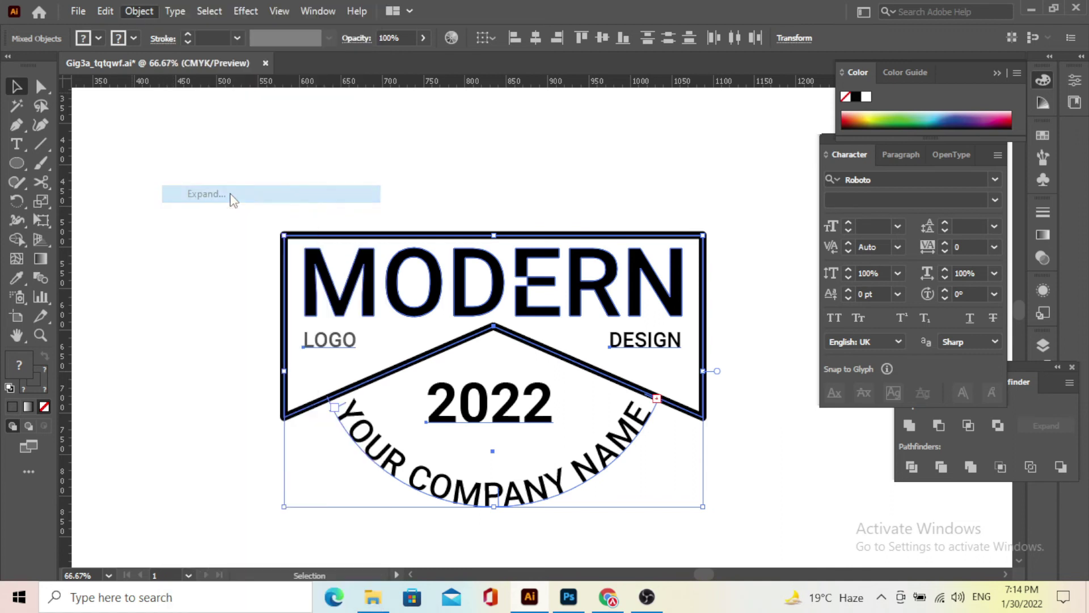
{"action": "left_click", "coordinate": [483, 394]}
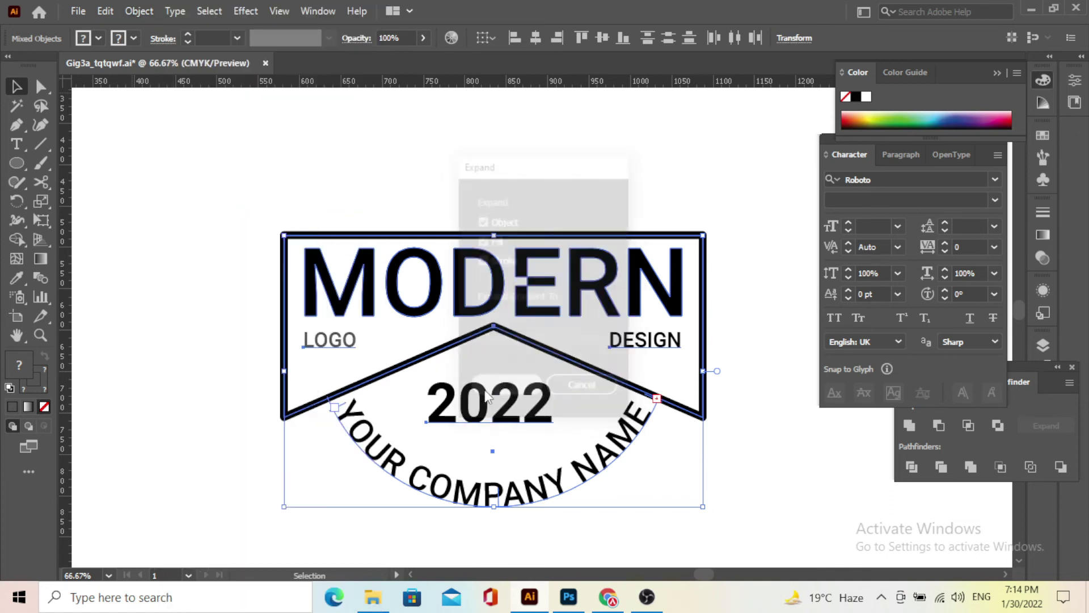
{"action": "key", "text": "ctrl+h"}
{"action": "left_click", "coordinate": [383, 197]}
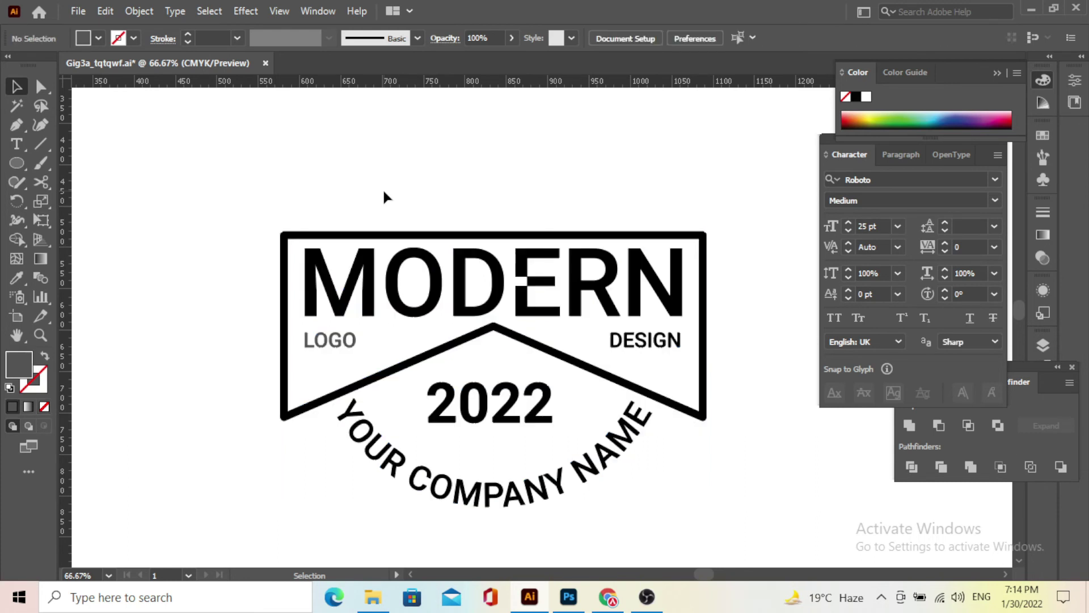
Step: Select the entire expanded logo, including the frame, wordmark, year and curved company name
{"action": "scroll", "coordinate": [486, 340], "scroll_direction": "down", "scroll_amount": 3}
{"action": "scroll", "coordinate": [515, 386], "scroll_direction": "up", "scroll_amount": 3}
{"action": "left_click_drag", "start_coordinate": [273, 159], "coordinate": [745, 448]}
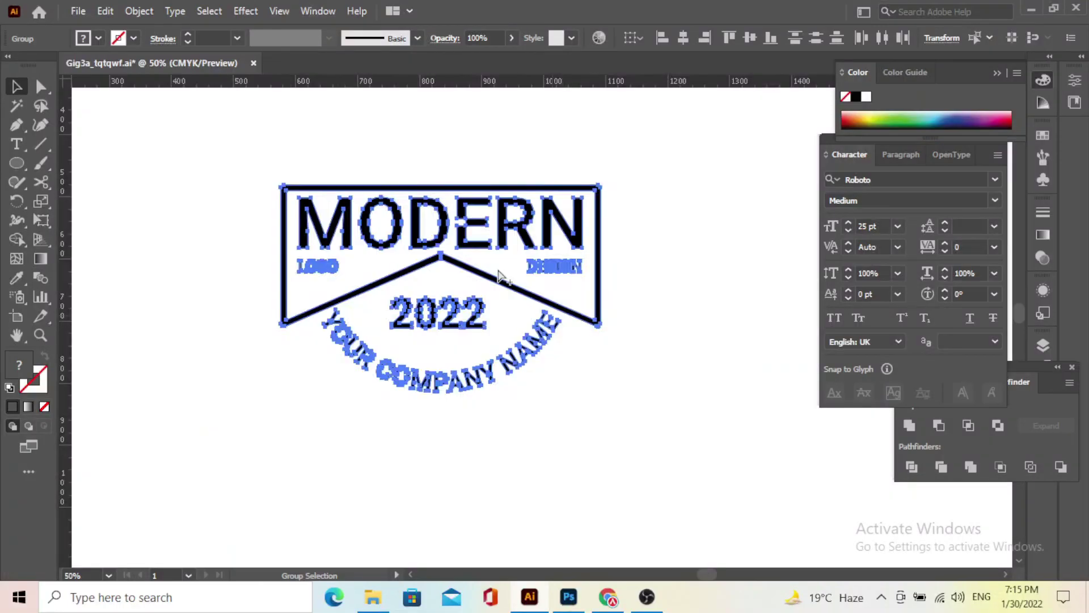
{"action": "key", "text": "ctrl+1"}
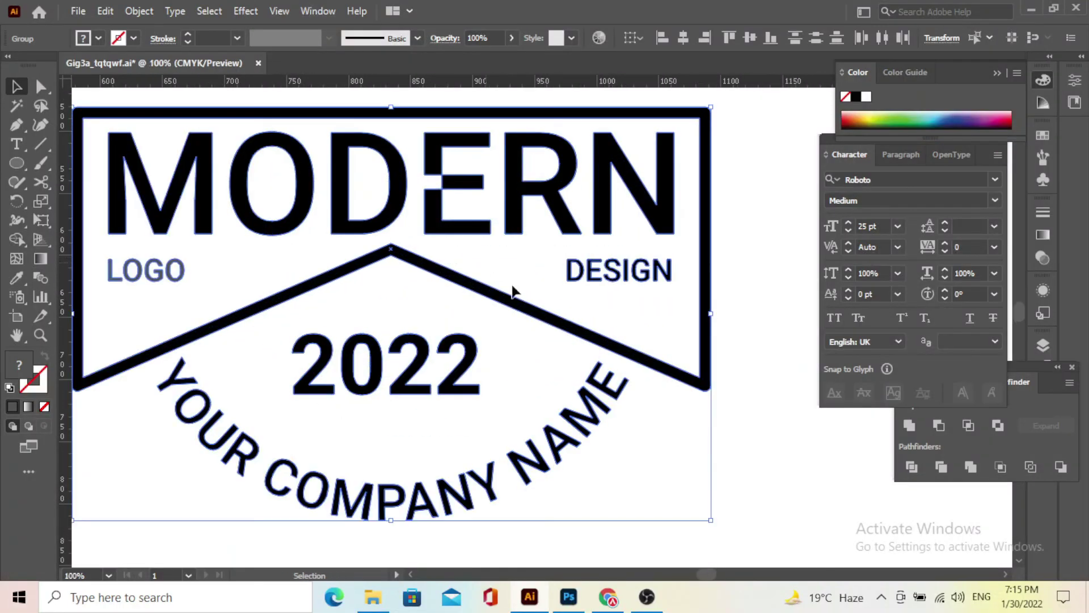
Step: Switch to Photoshop and hide Layer 3, the old coloured logo, in the Layer 6111.psb smart object document
{"action": "left_click", "coordinate": [569, 597]}
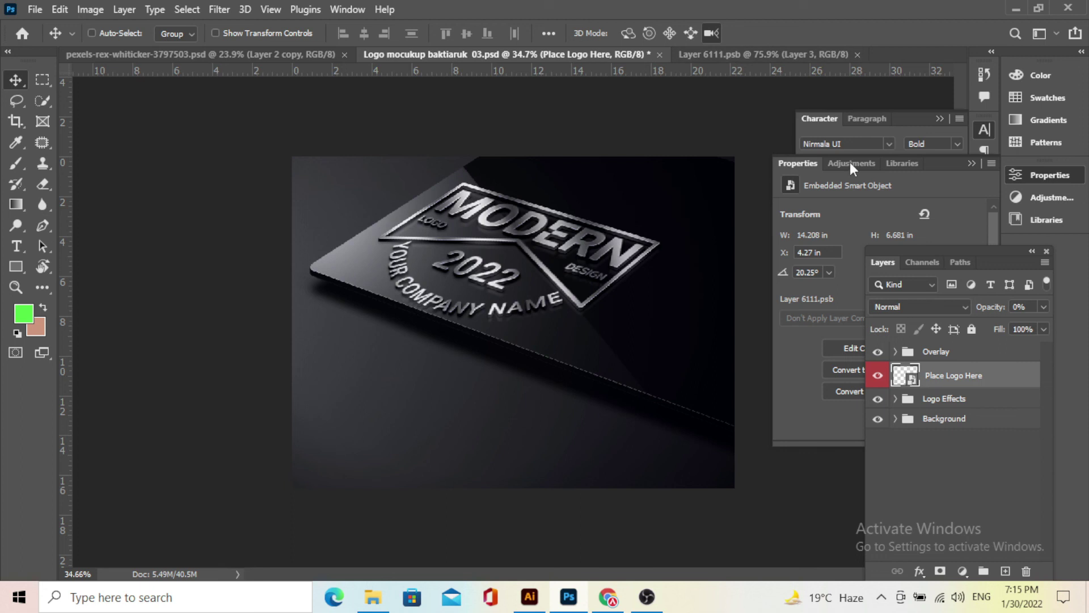
{"action": "left_click", "coordinate": [743, 53]}
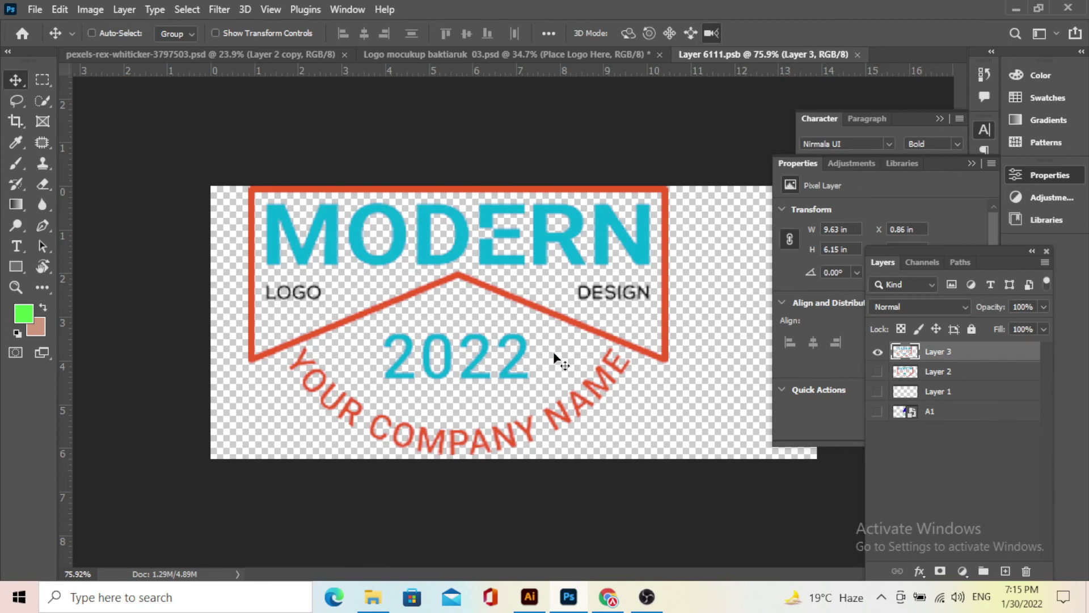
{"action": "scroll", "coordinate": [553, 357], "scroll_direction": "up", "scroll_amount": 2}
{"action": "scroll", "coordinate": [534, 349], "scroll_direction": "down", "scroll_amount": 2}
{"action": "scroll", "coordinate": [529, 325], "scroll_direction": "up", "scroll_amount": 2}
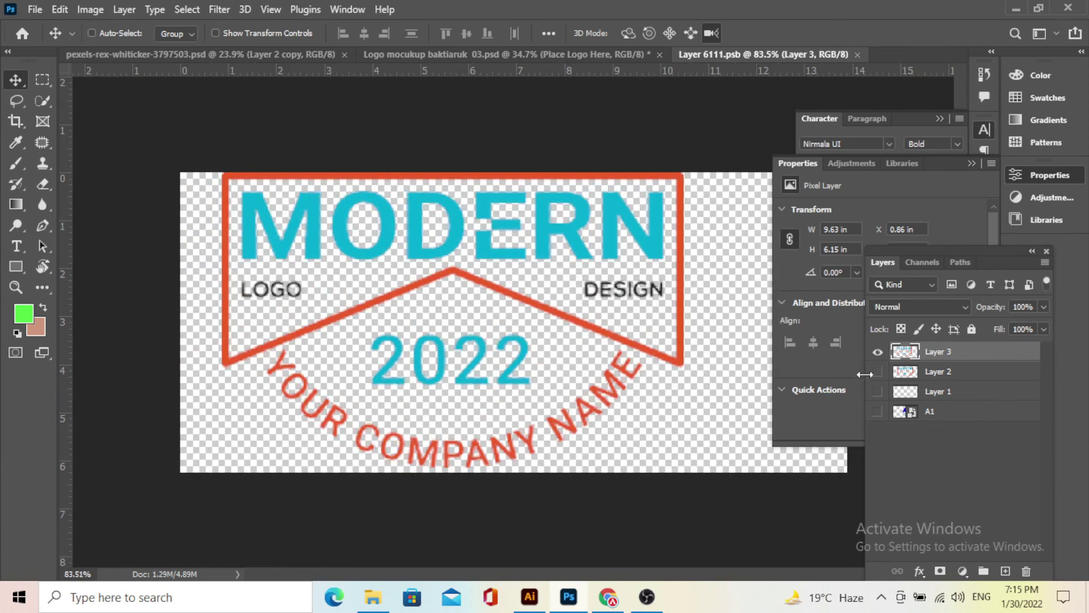
{"action": "left_click", "coordinate": [877, 351]}
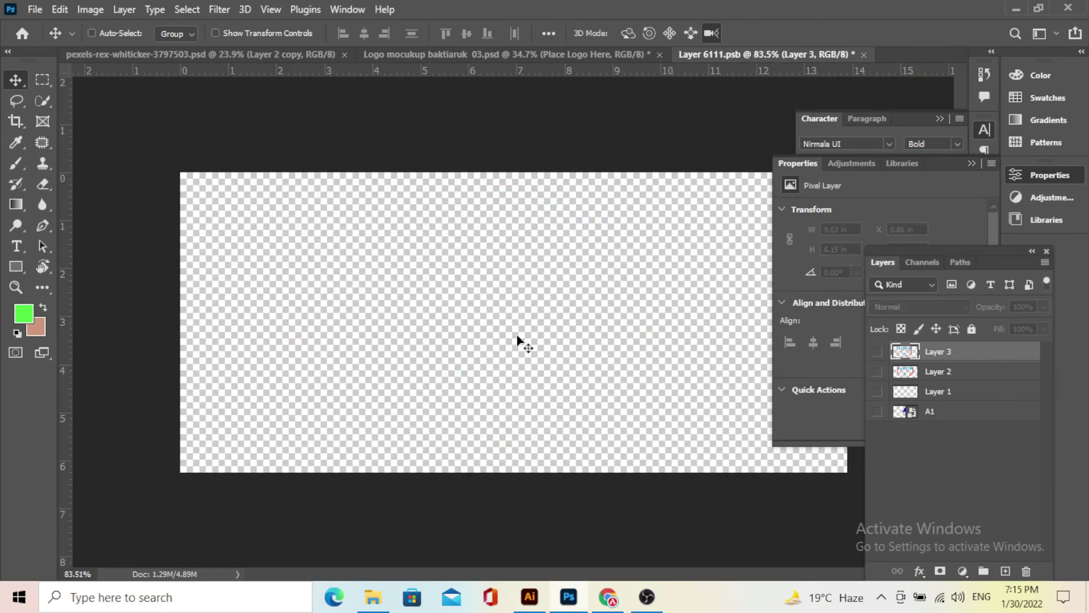
Step: Paste the new logo as pixels into Layer 6111.psb, commit the placement and move it slightly left toward the canvas centre
{"action": "key", "text": "ctrl+v"}
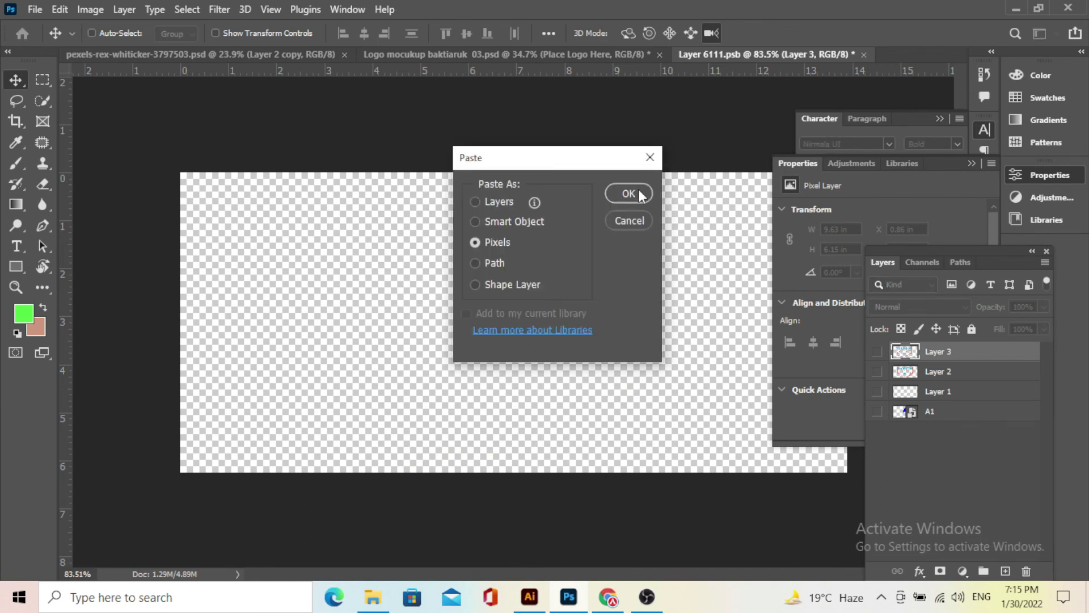
{"action": "left_click", "coordinate": [642, 196]}
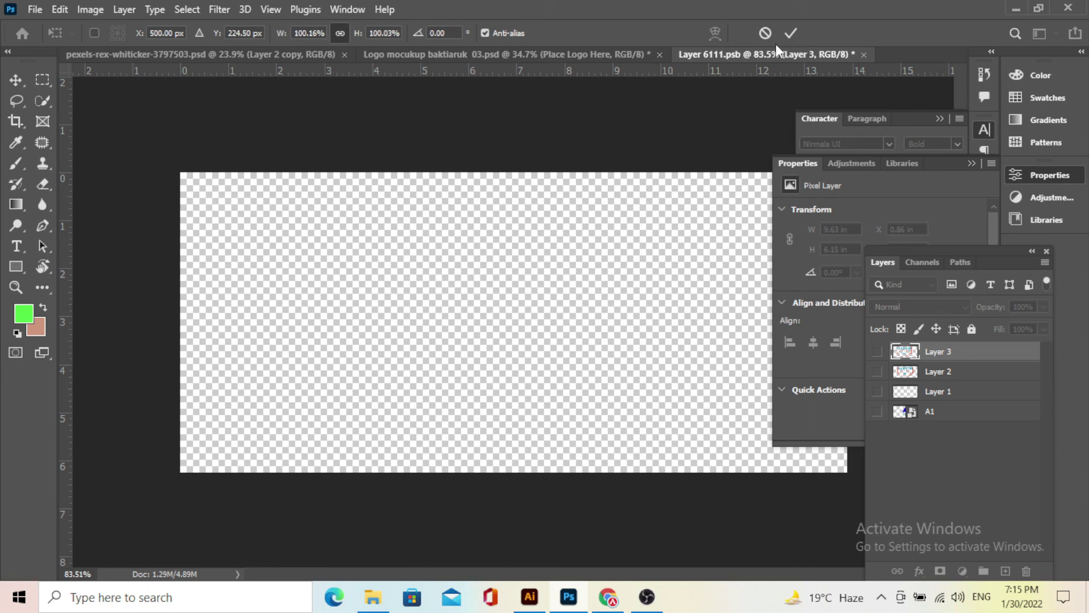
{"action": "left_click", "coordinate": [790, 34]}
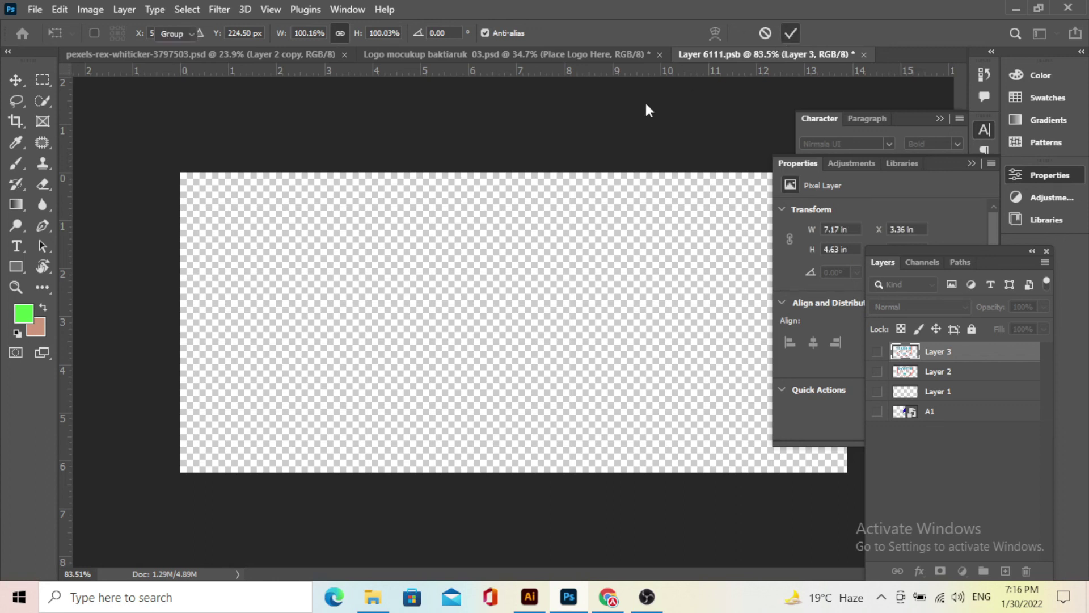
{"action": "left_click_drag", "start_coordinate": [597, 255], "coordinate": [584, 254]}
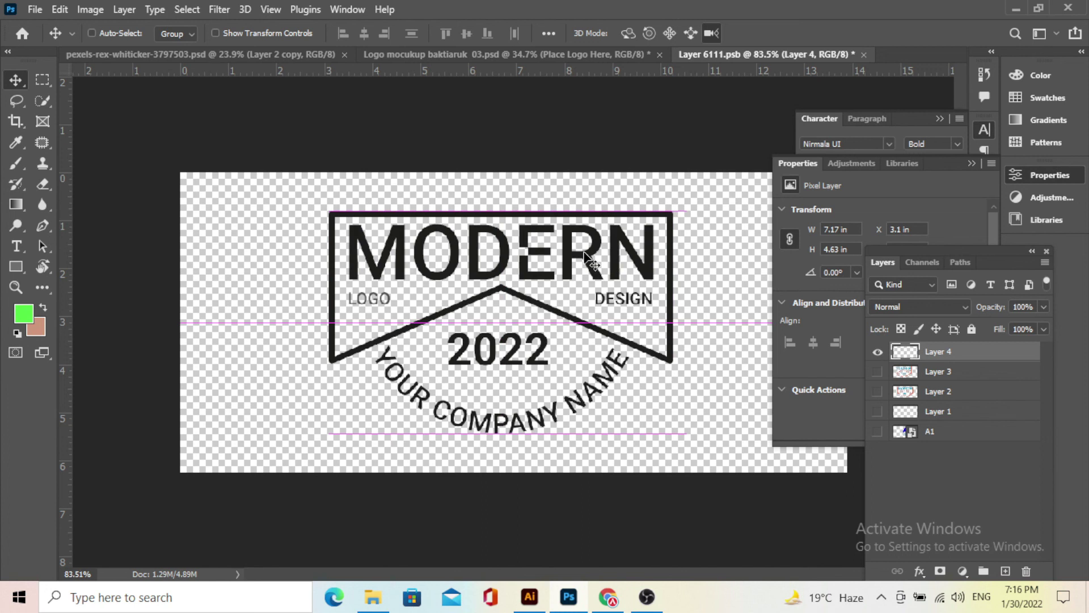
Step: Scale the pasted logo up proportionally to about 115% and move it up and left to the centre of the canvas
{"action": "key", "text": "ctrl+t"}
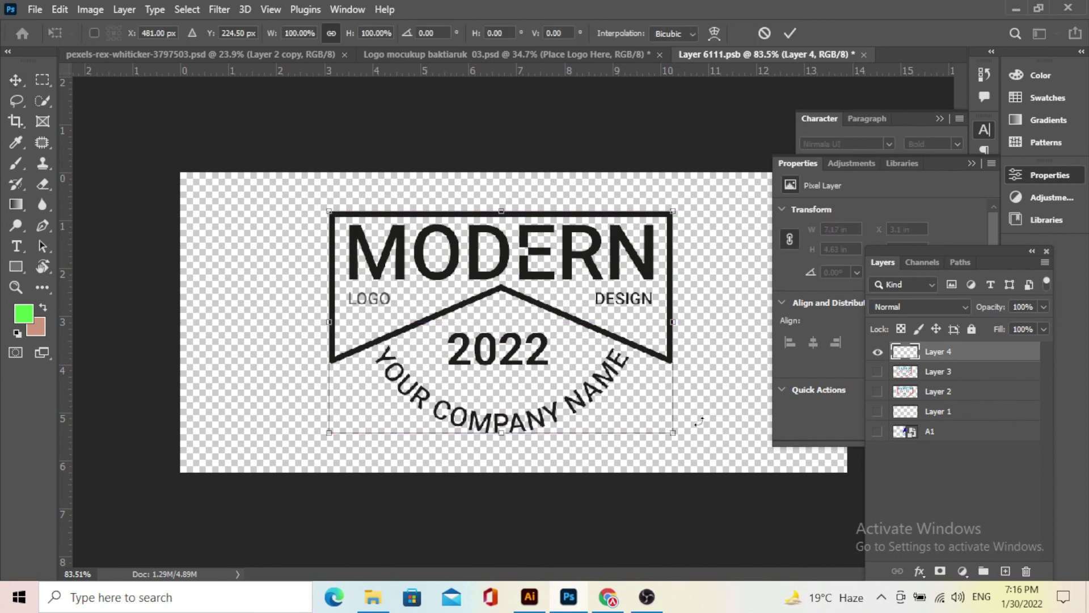
{"action": "left_click_drag", "start_coordinate": [679, 435], "coordinate": [727, 466]}
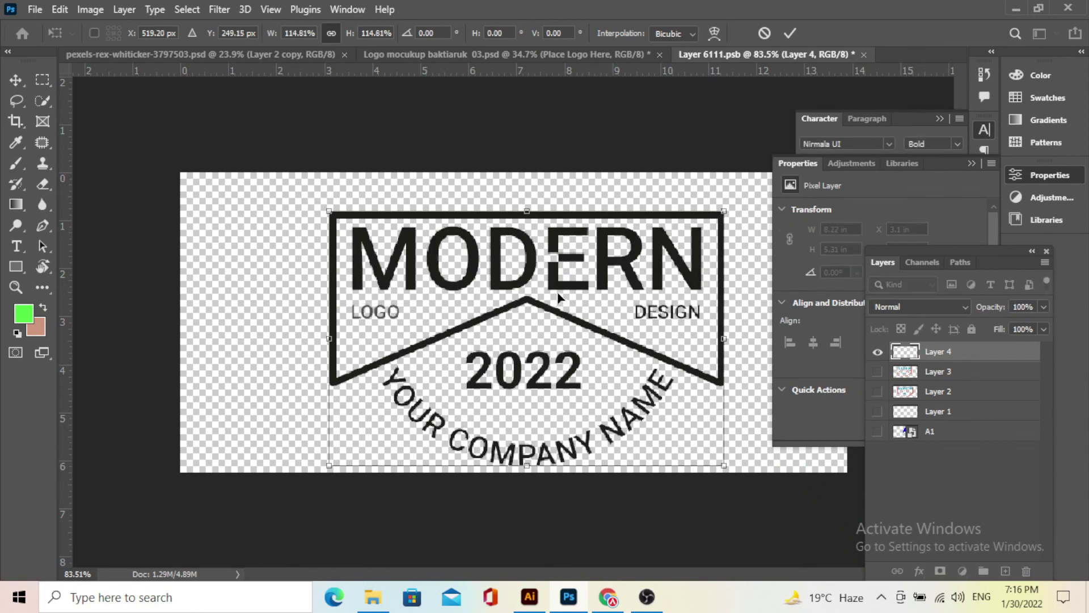
{"action": "left_click_drag", "start_coordinate": [534, 275], "coordinate": [505, 262]}
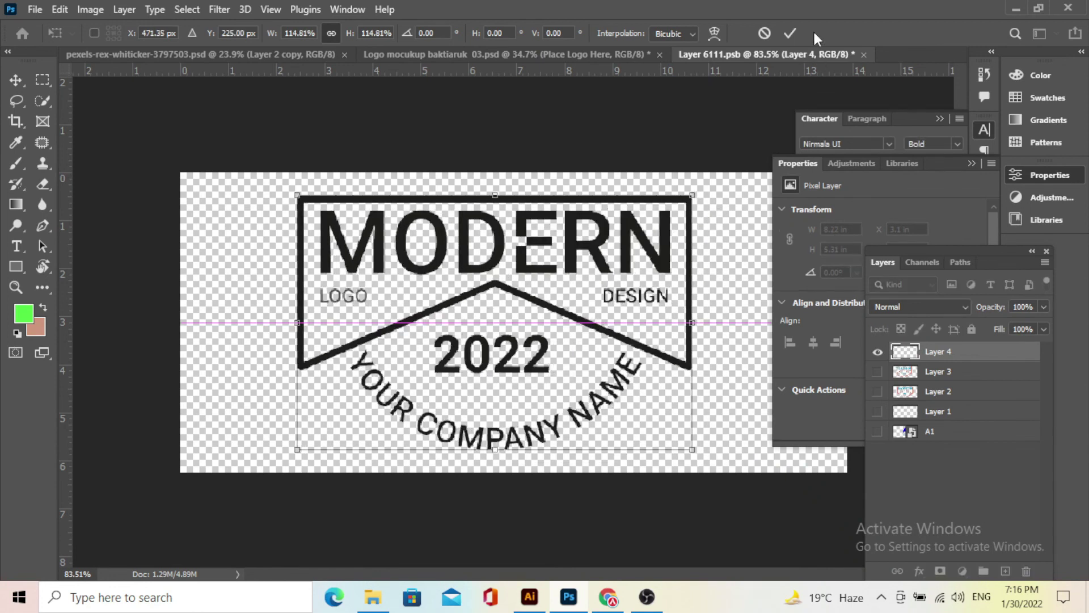
{"action": "left_click", "coordinate": [790, 34]}
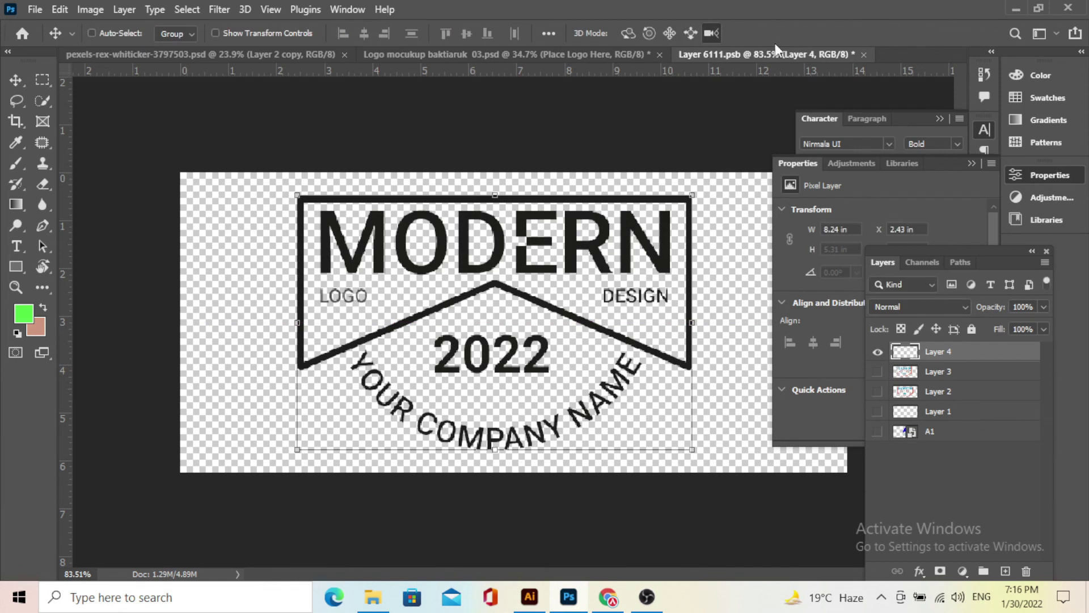
Step: Save the smart object document and switch to the Logo mocukup baktiaruk 03.psd mockup
{"action": "key", "text": "ctrl+s"}
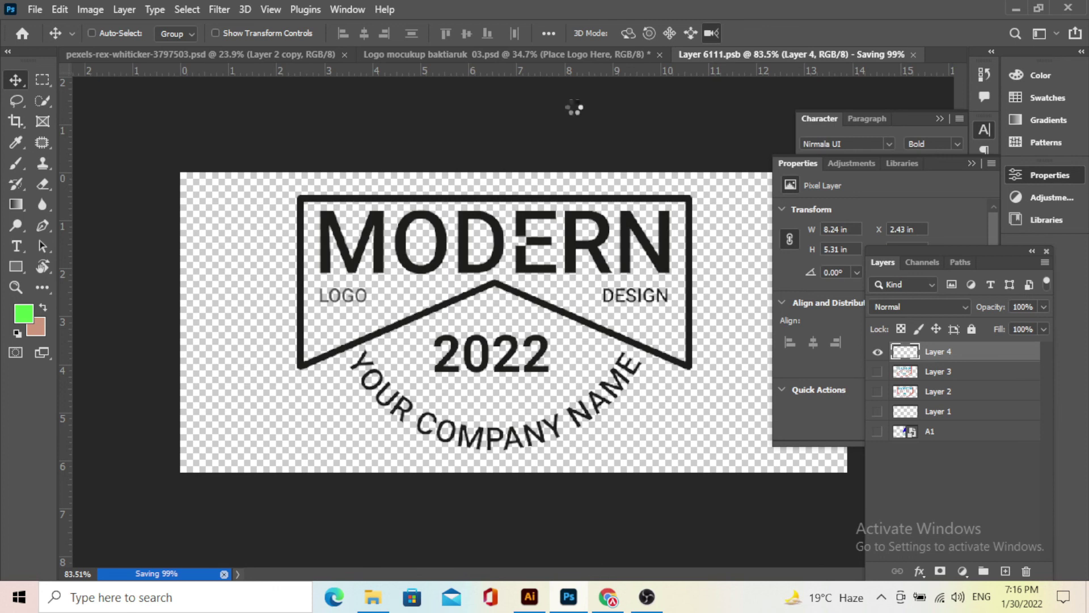
{"action": "left_click", "coordinate": [551, 54]}
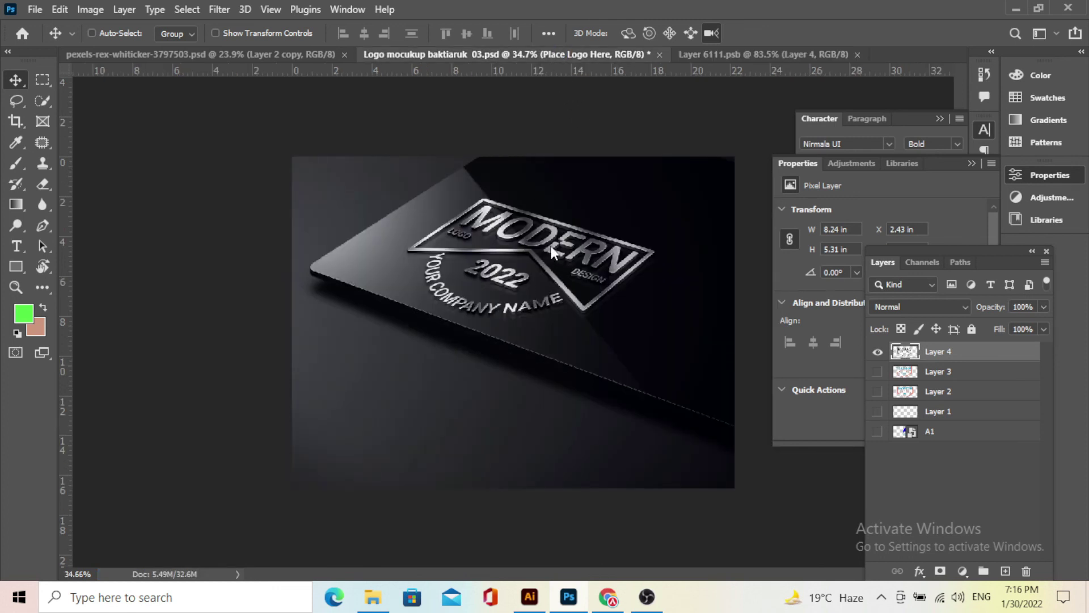